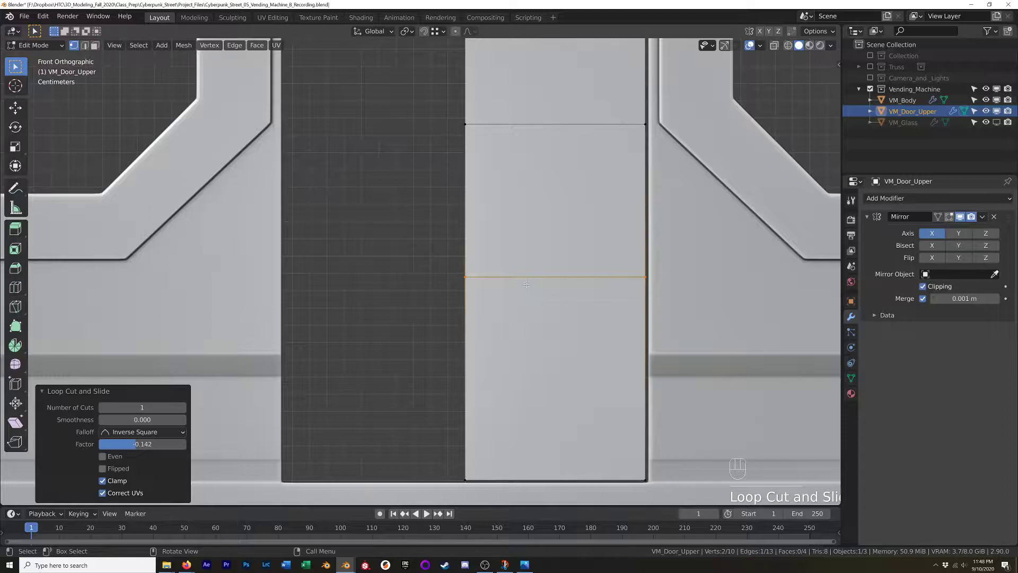
- Rip the door panel along the selected horizontal edge and move the lower part down about 0.002 m along Z
key("v")
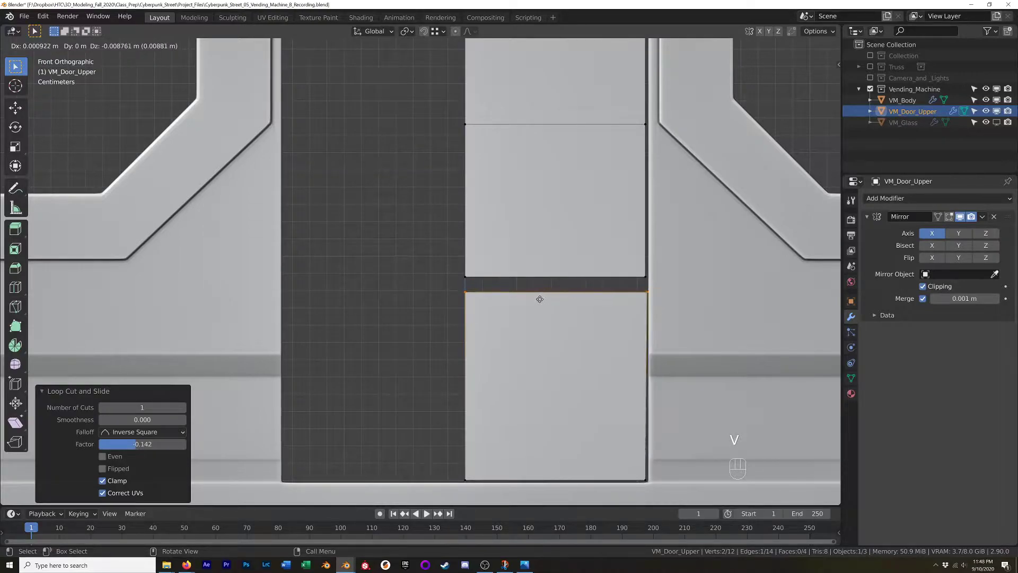
right_click(559, 295)
key("g")
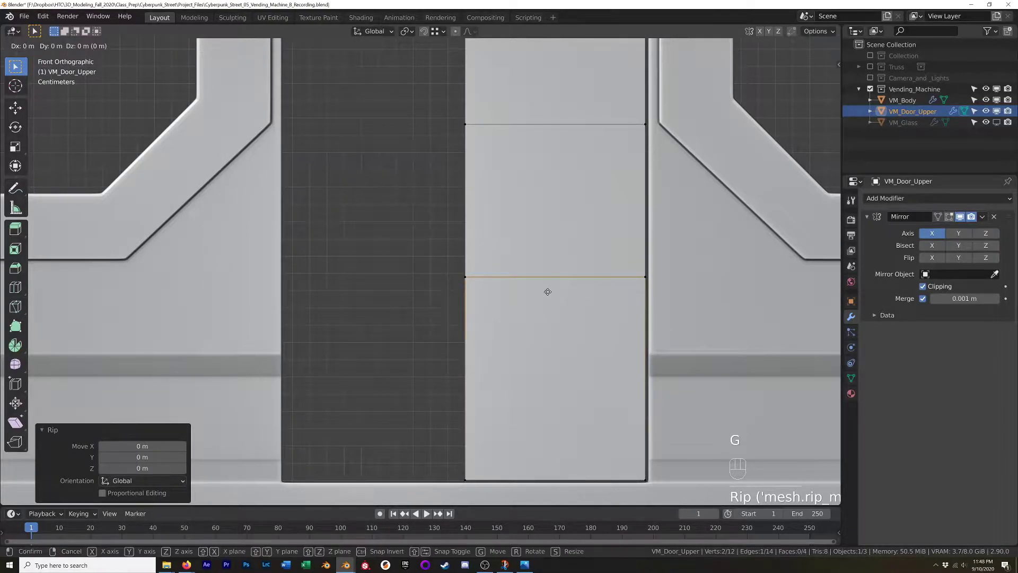
key("z")
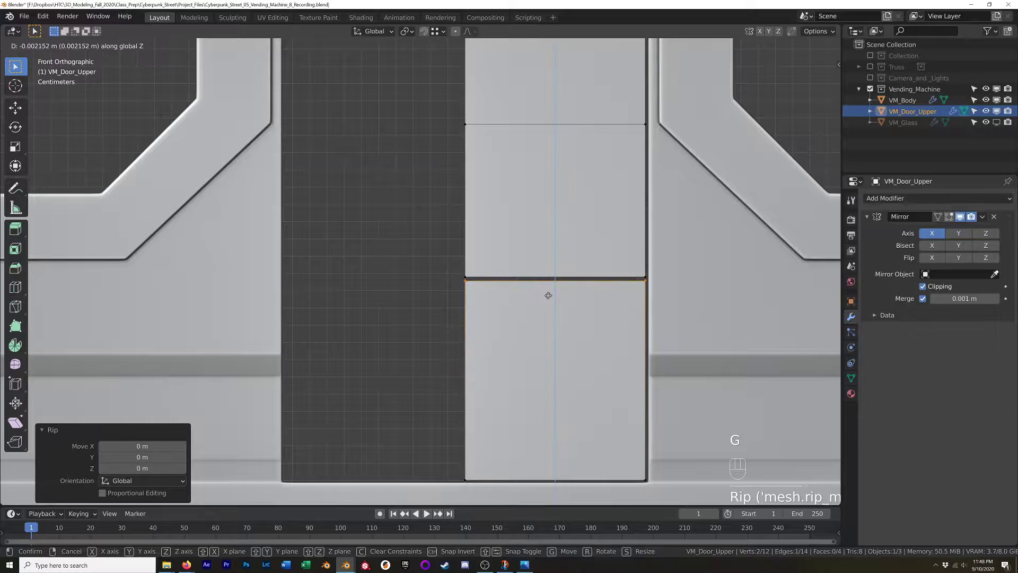
left_click(549, 296)
scroll(503, 277, "down", 3)
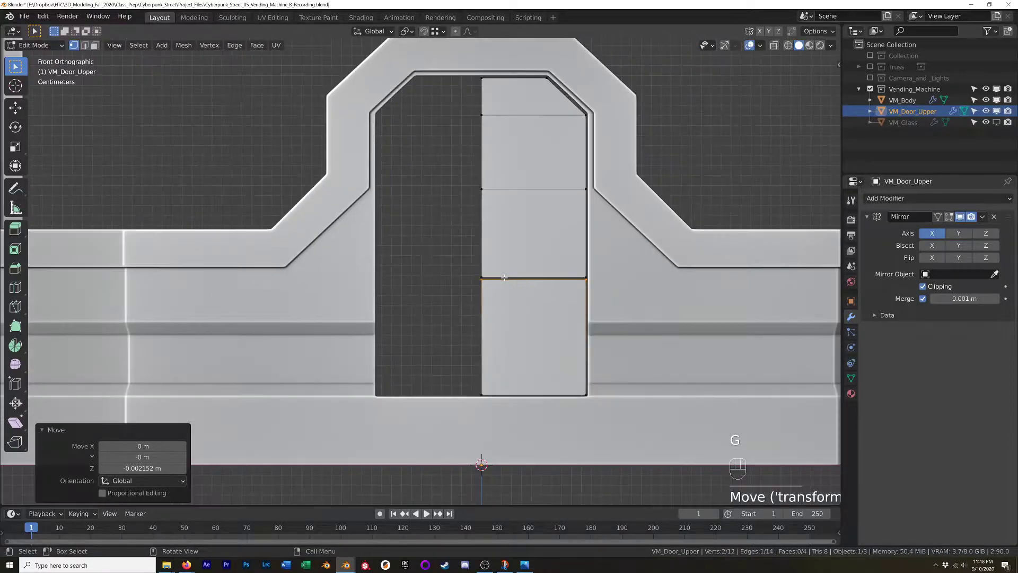
- Select all faces of the door and move them about 0.013 m along Y into the door opening
key("3")
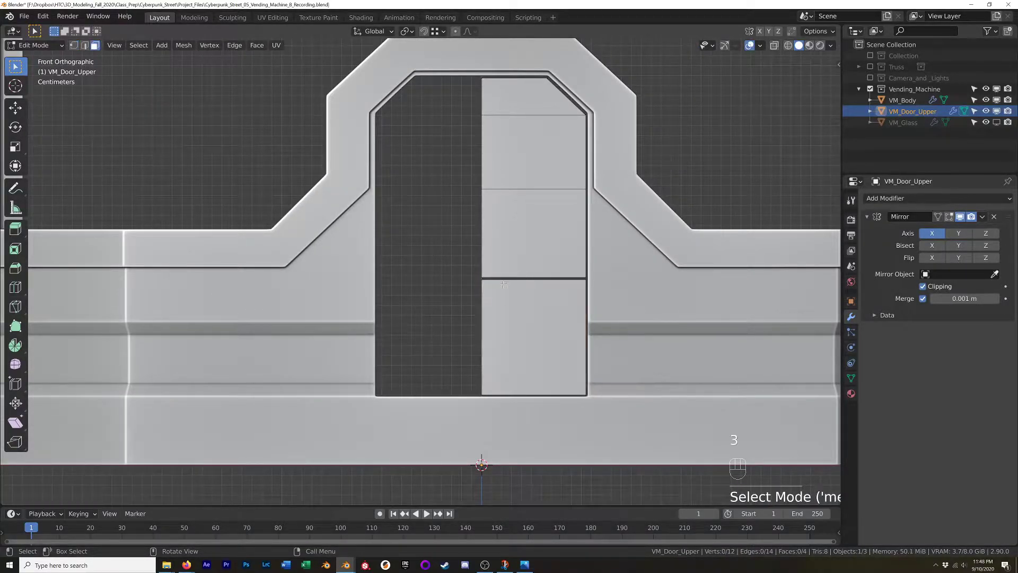
key("a")
mouse_move(517, 285)
middle_mouse_down()
mouse_move(479, 286)
mouse_move(508, 282)
mouse_move(493, 284)
middle_mouse_up()
key("g")
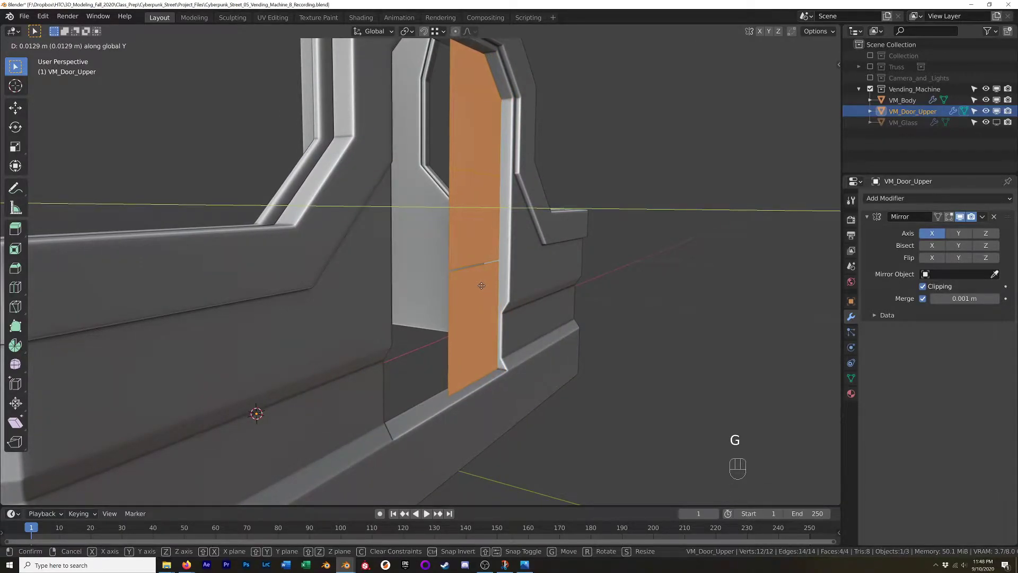
left_click(483, 285)
- Extrude all the door faces and move the extrusion about 0.005 m along global Y to give the panels thickness
middle_click_drag(483, 286, 482, 285)
key("e")
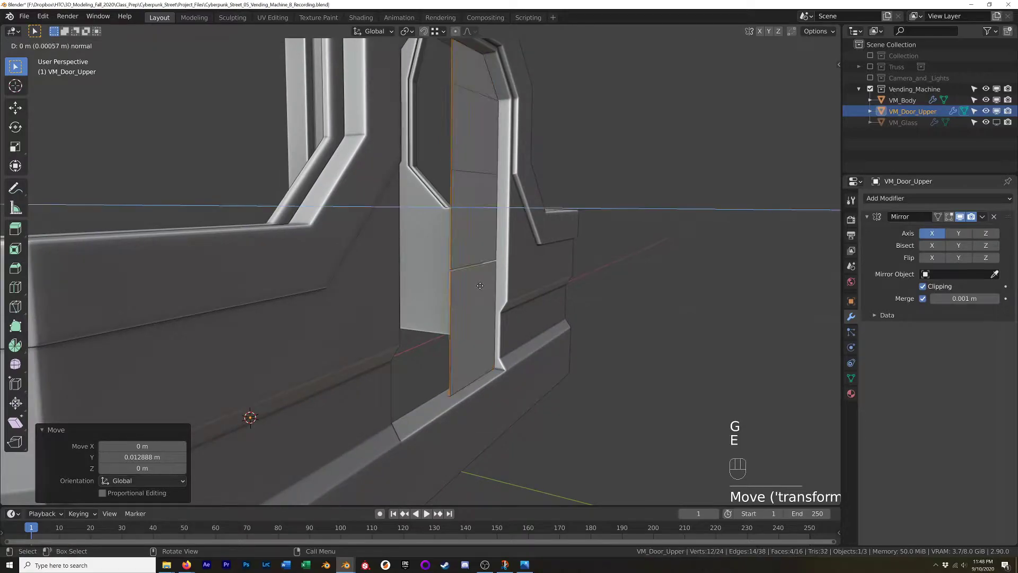
key("y")
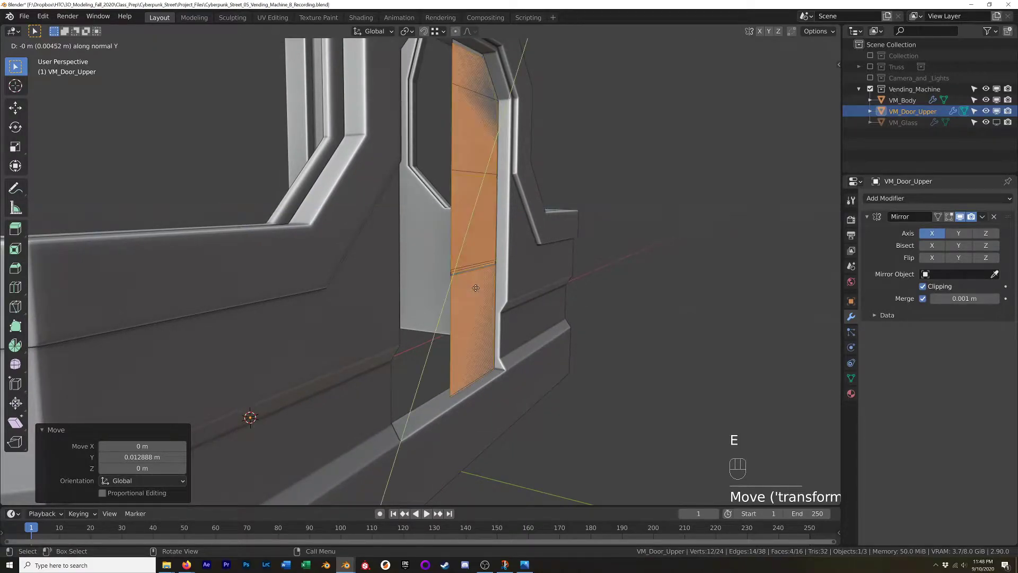
right_click(469, 282)
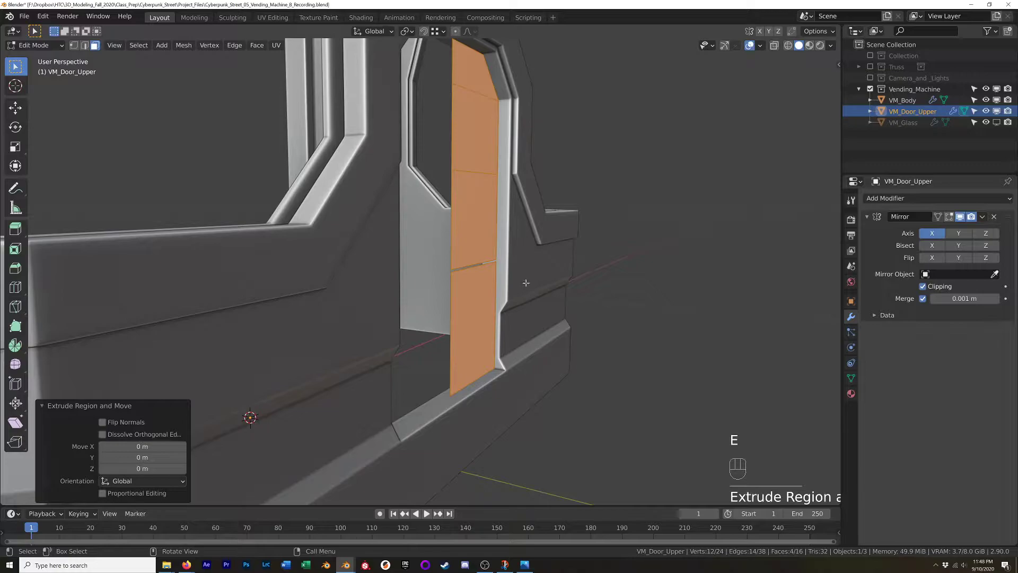
key("g")
key("y")
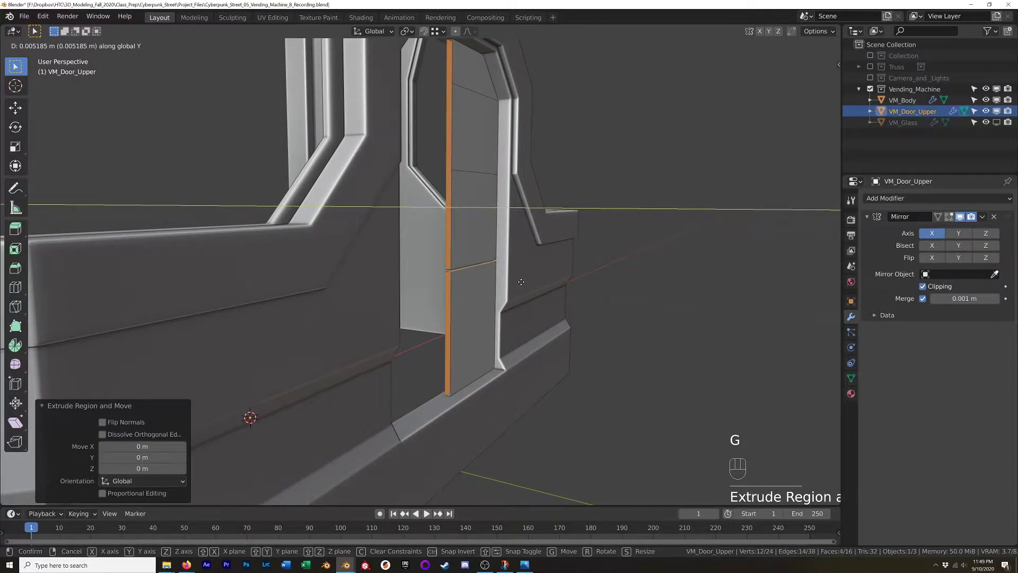
left_click(521, 282)
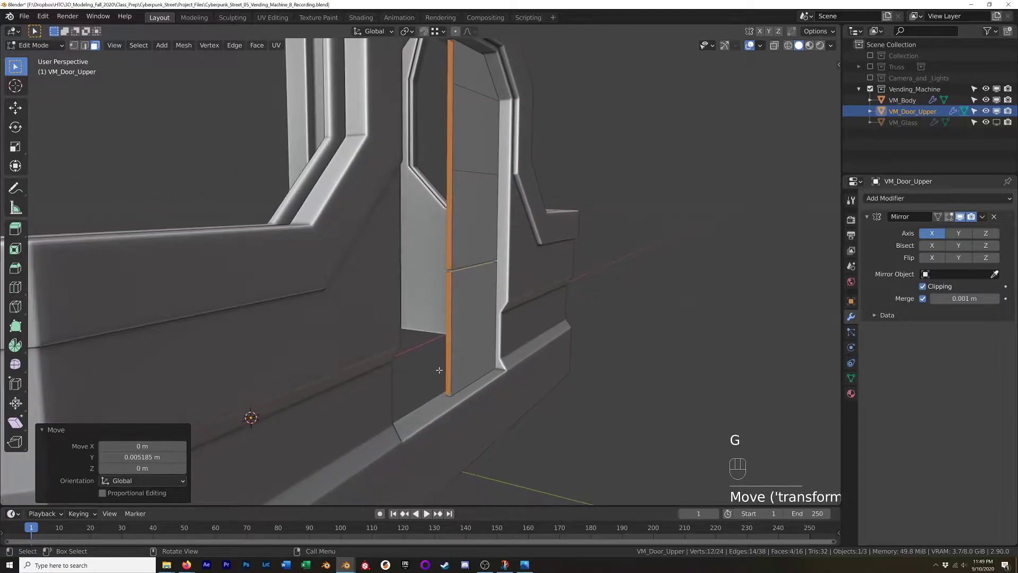
- Add a level 2 Subdivision modifier to the door in Object Mode and shade it smooth
middle_click_drag(439, 370, 400, 365)
scroll(405, 365, "up", 1)
left_click(430, 388)
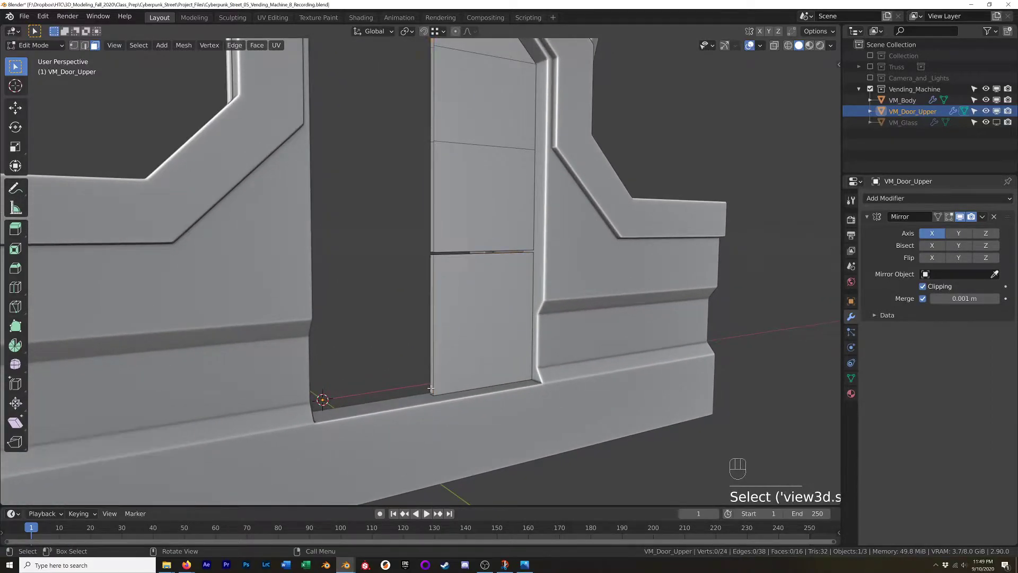
key("KP_Decimal")
middle_click_drag(432, 391, 469, 254)
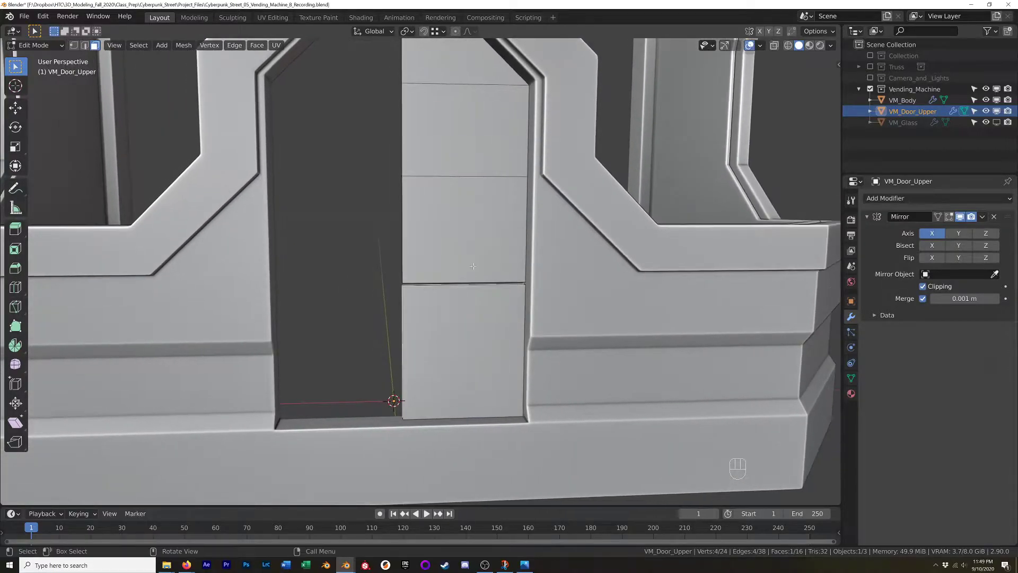
key("Tab")
scroll(466, 253, "down", 2)
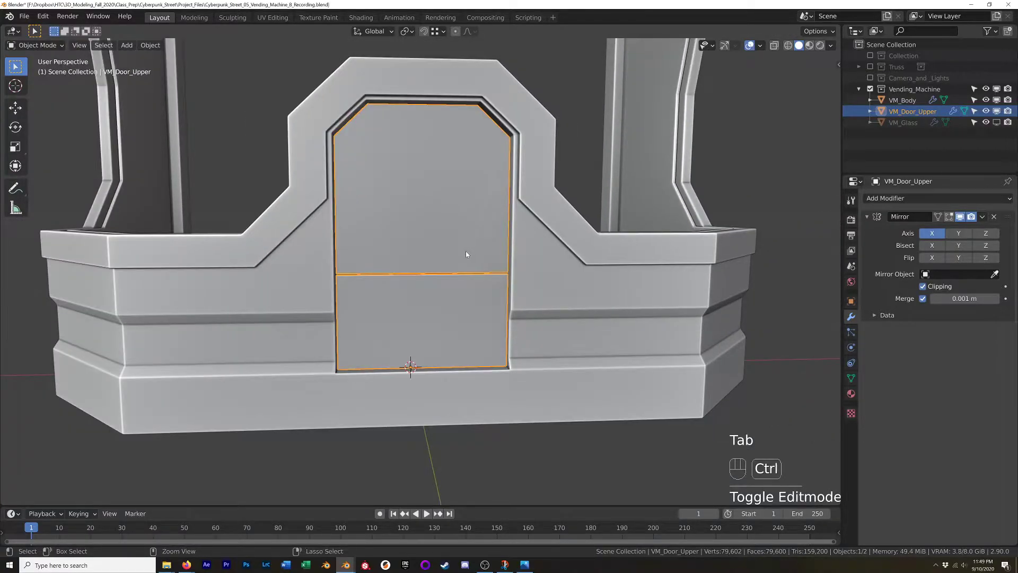
key("ctrl+2")
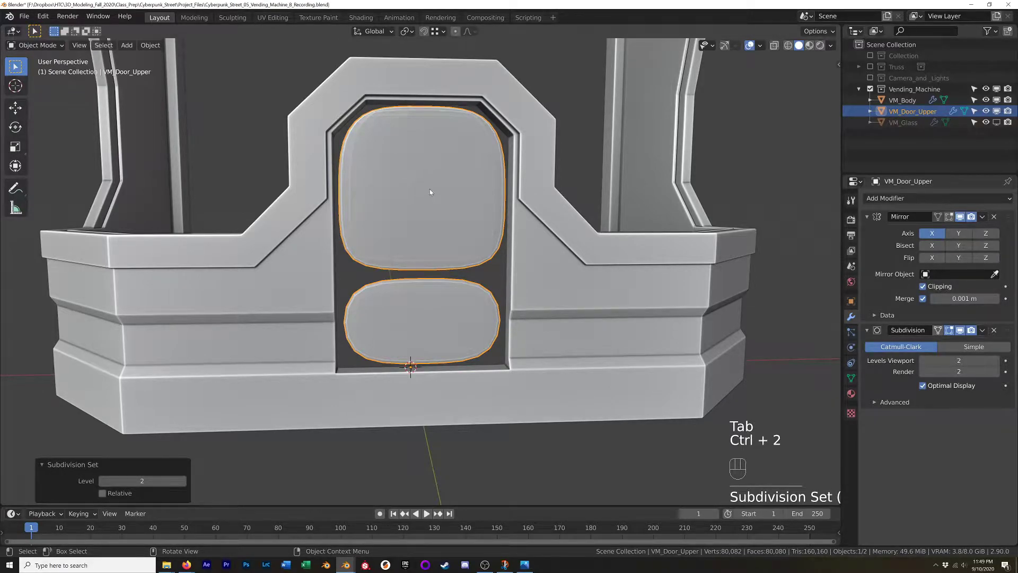
right_click(434, 212)
left_click(433, 217)
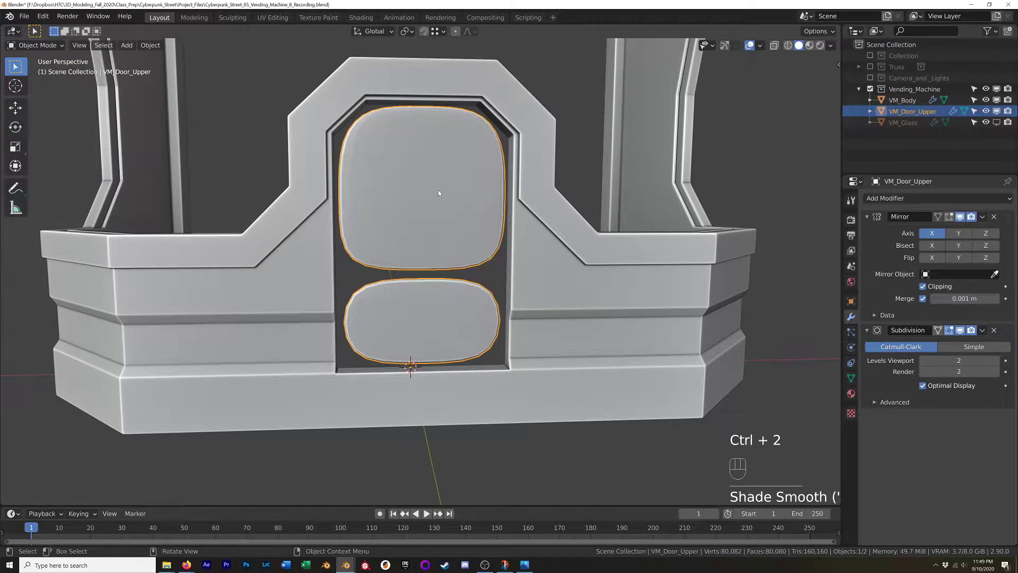
- Add a vertical loop cut to the upper door panel close to its outer side, at slide factor 0.943
key("Tab")
scroll(486, 257, "up", 2)
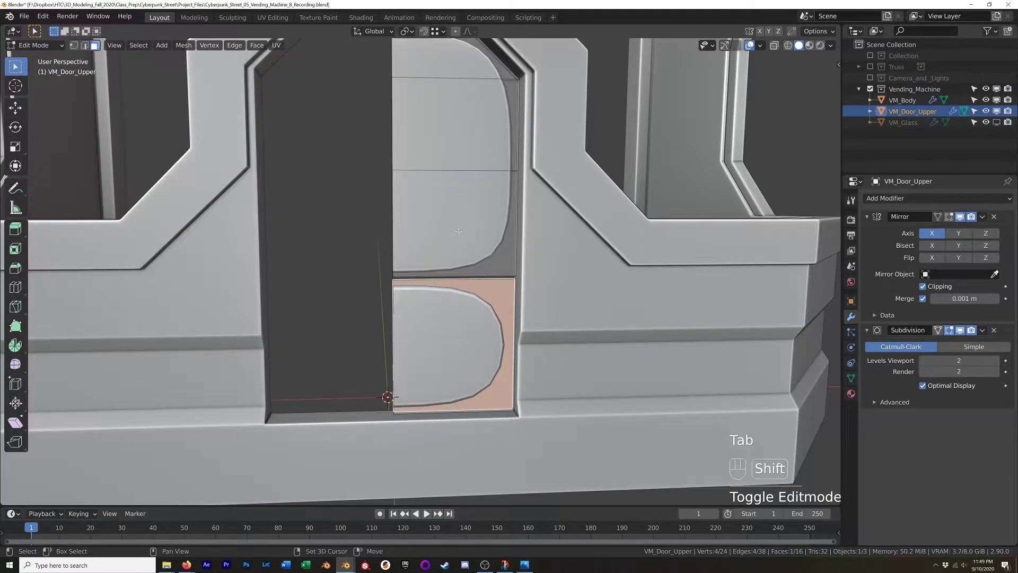
middle_click_drag(458, 231, 441, 231, "shift")
key("ctrl+r")
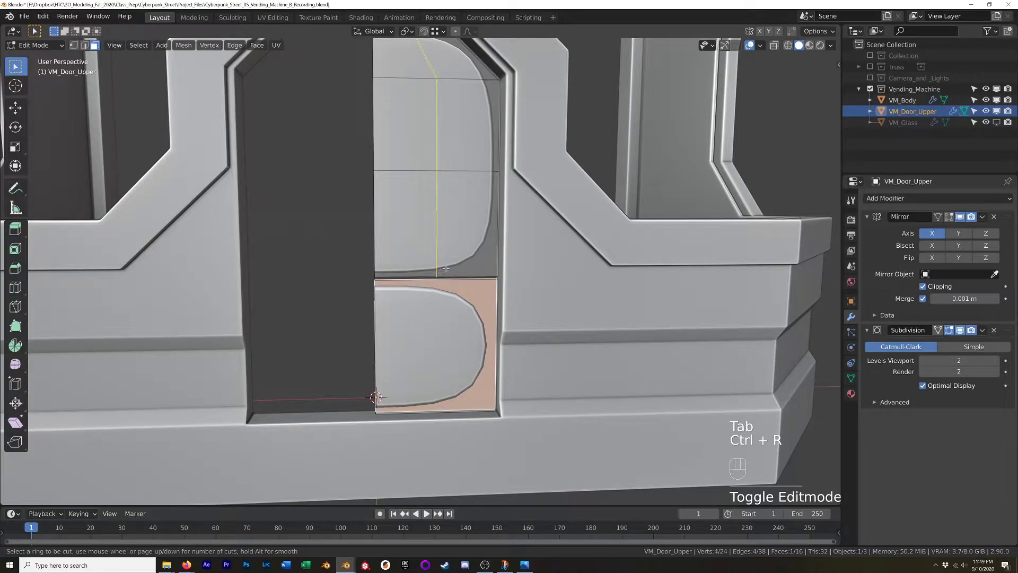
left_click(446, 269)
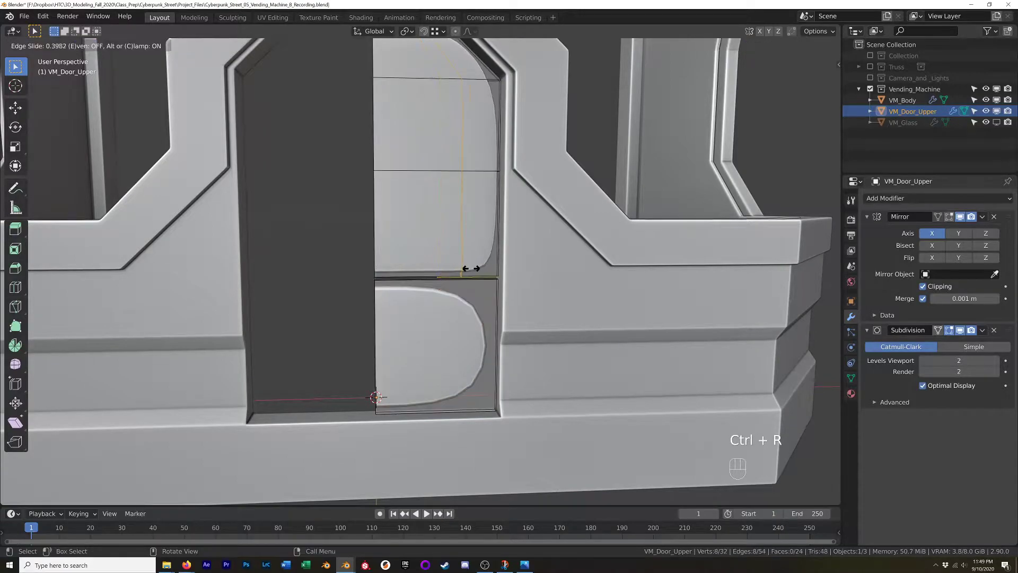
left_click(502, 272)
scroll(479, 292, "up", 4)
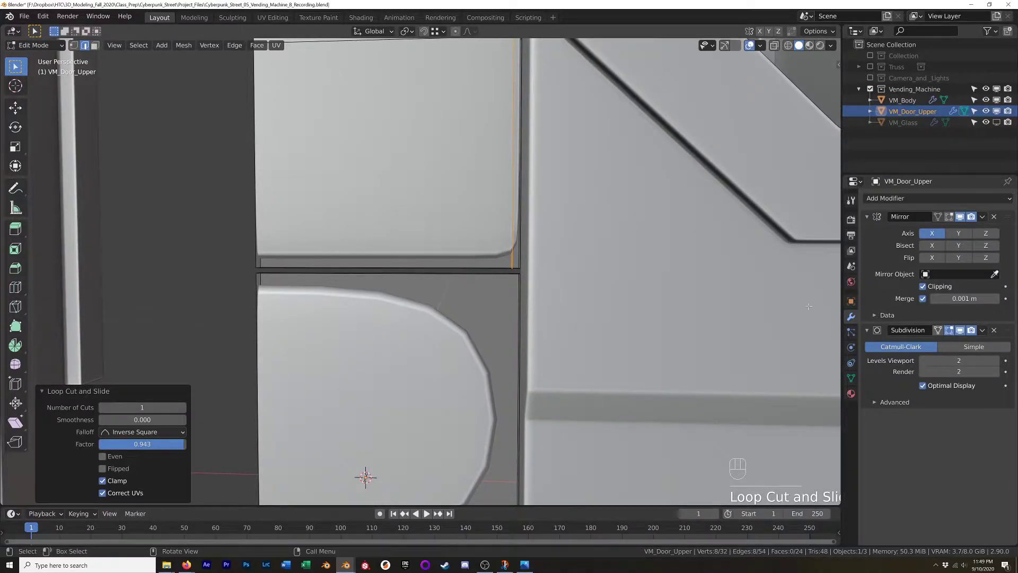
- Disable the Subdivision display in Edit Mode and add a vertical loop cut near the lower panel's outer side, at slide factor -0.943
left_click(947, 330)
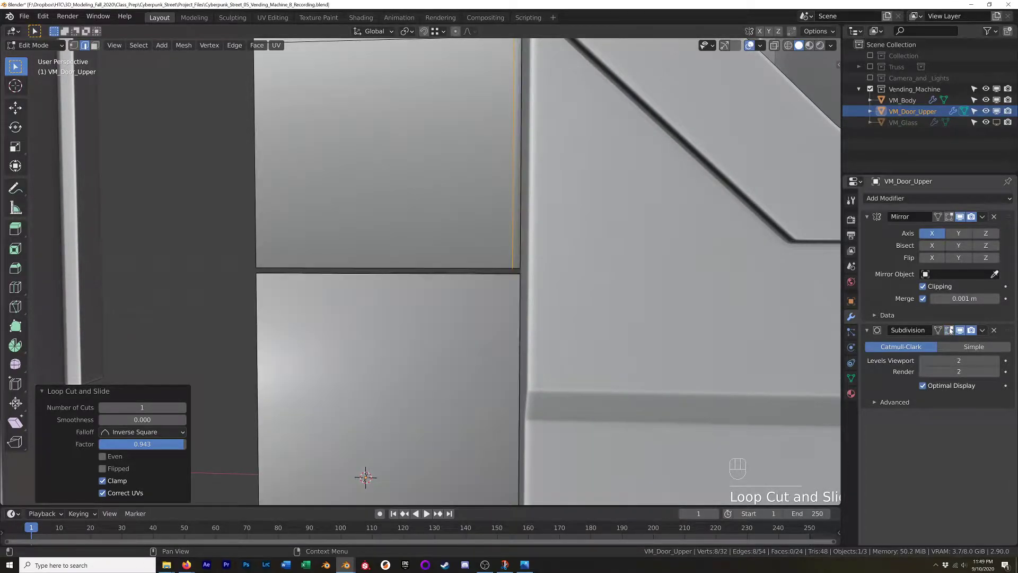
key("ctrl+e")
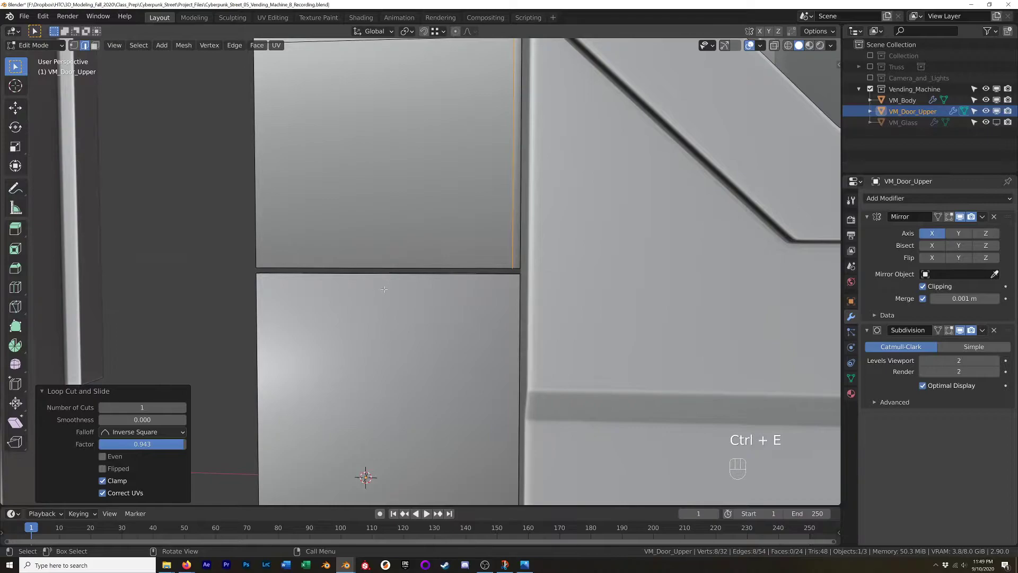
key("ctrl+r")
left_click(384, 289)
left_click(511, 266)
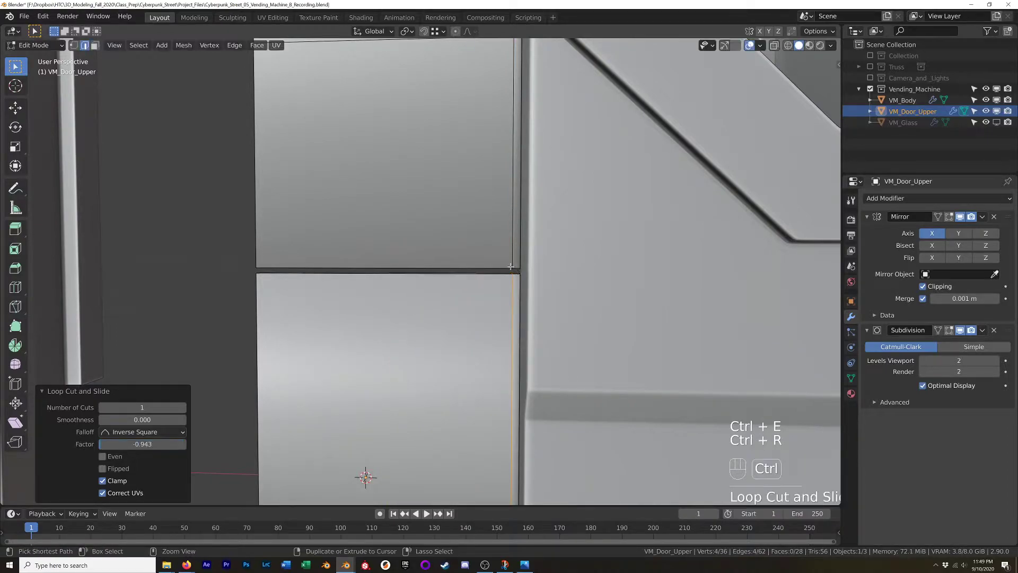
- Add a horizontal loop cut just below the upper panel's top edge, at slide factor -0.883
scroll(510, 266, "down", 6)
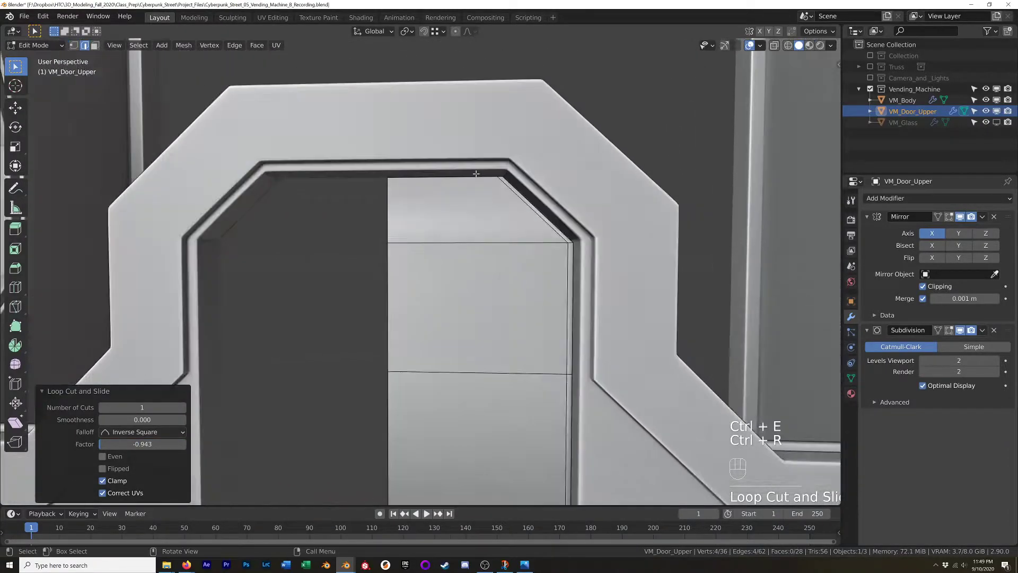
scroll(476, 173, "up", 2)
key("ctrl+r")
left_click(508, 175)
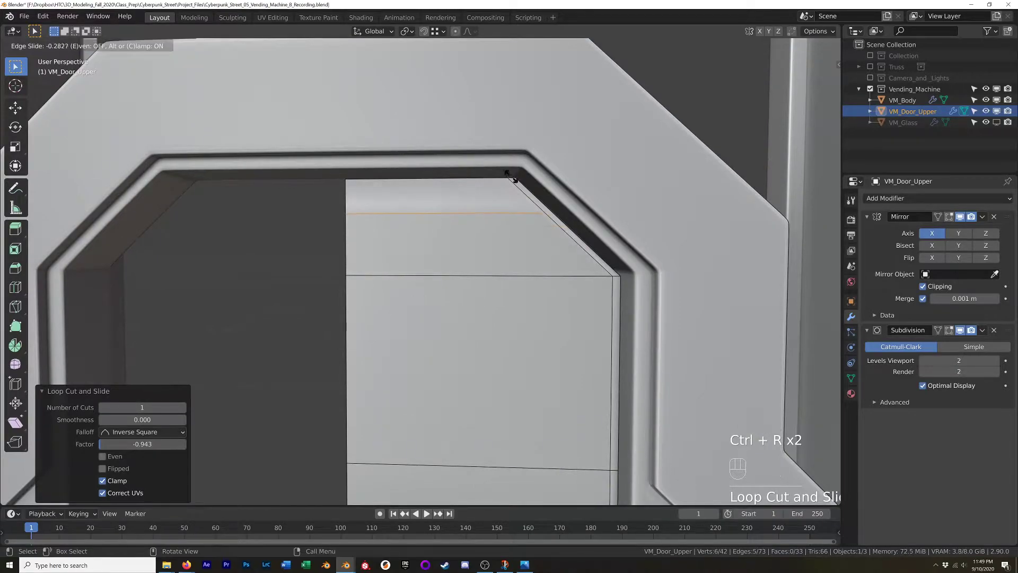
left_click(499, 128)
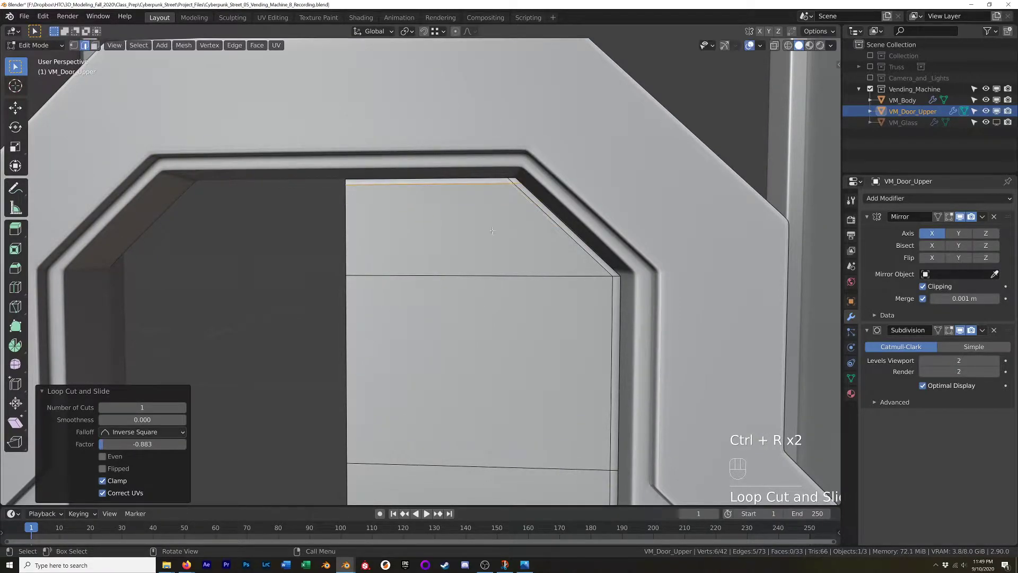
scroll(521, 268, "down", 3)
middle_click_drag(538, 475, 525, 268, "shift")
scroll(525, 266, "up", 1)
scroll(525, 266, "up", 1)
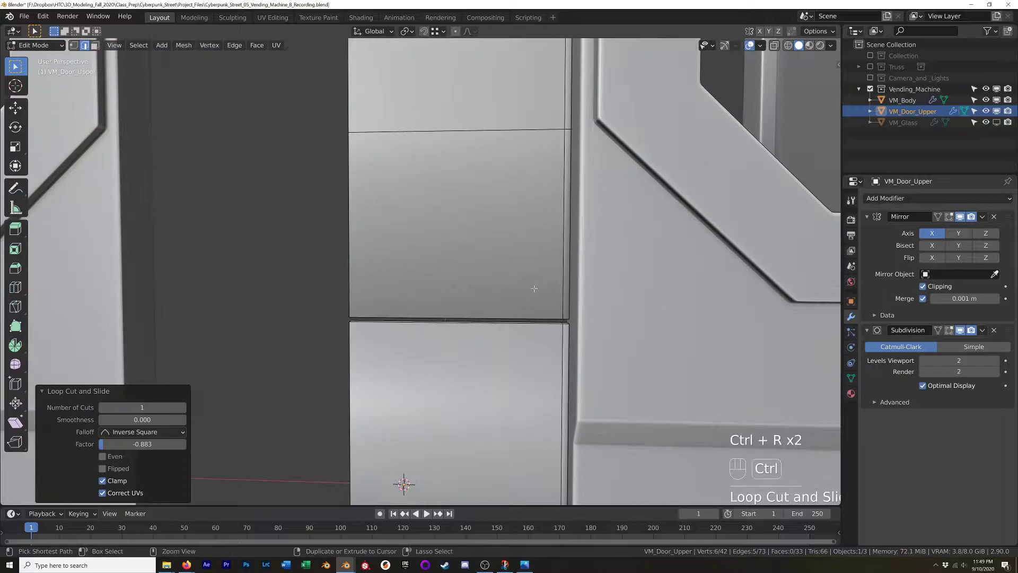
key("ctrl+r")
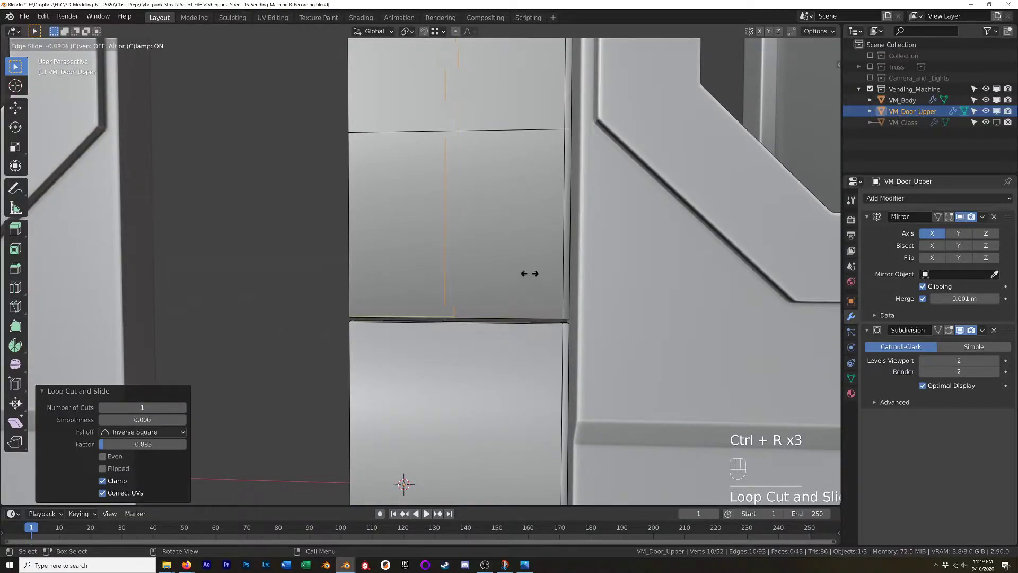
left_click(526, 271)
right_click(526, 271)
key("ctrl+z")
- Add horizontal loop cuts beside the gap, at slide factor 0.917 in the upper panel and -0.941 in the lower panel
key("ctrl+r")
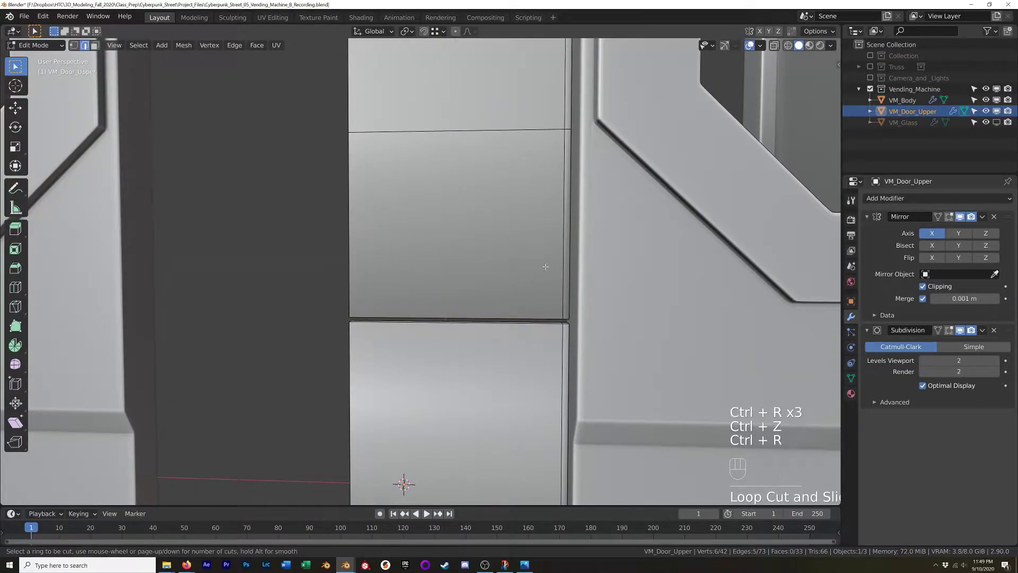
left_click(559, 268)
mouse_move(559, 269)
left_mouse_down()
mouse_move(561, 343)
mouse_move(546, 279)
left_mouse_up()
left_click(561, 345)
key("ctrl+r")
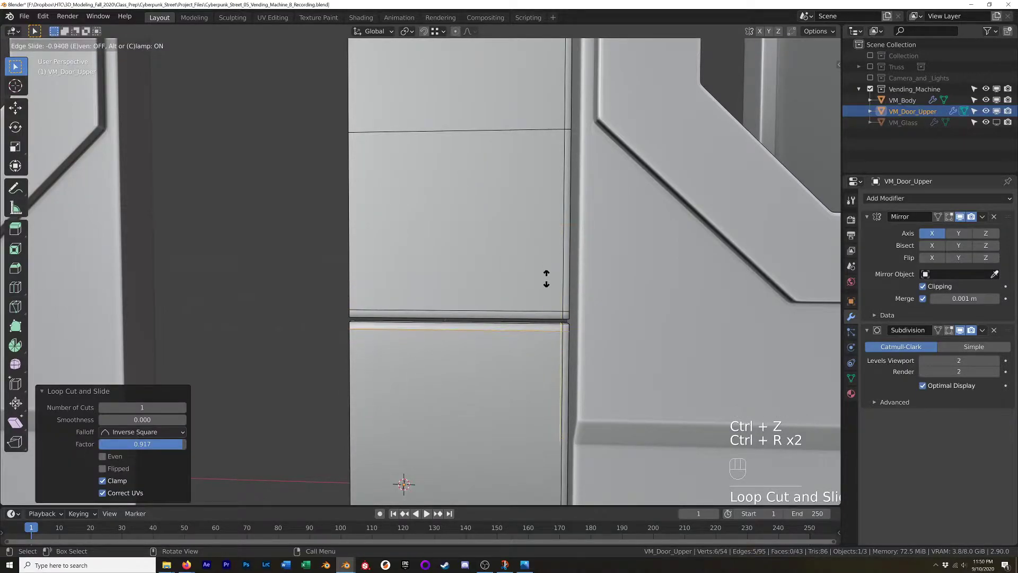
left_click(546, 278)
- Add a horizontal loop cut to the lower panel close to its bottom edge
middle_click_drag(546, 278, 533, 82, "shift")
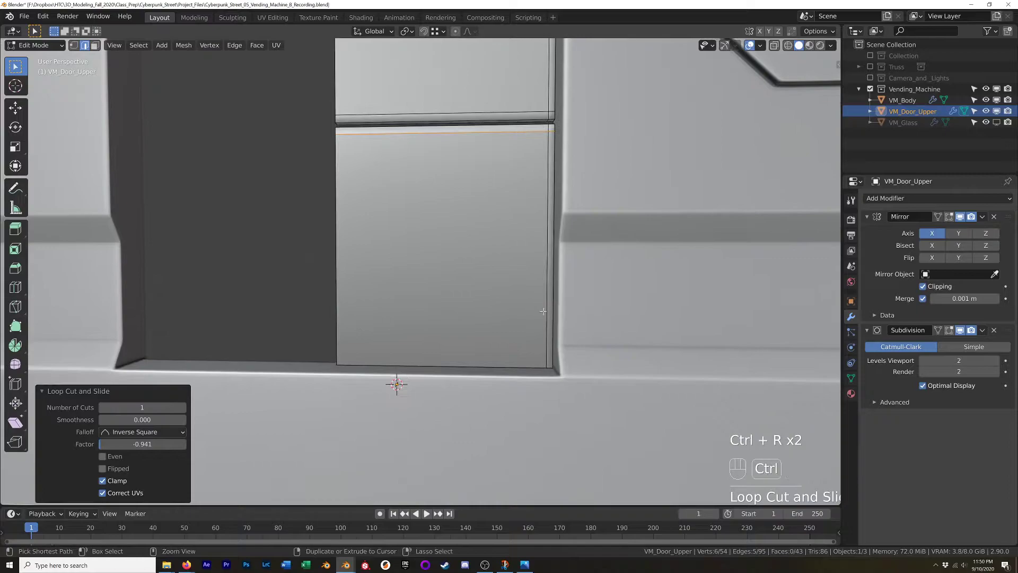
key("ctrl+r")
left_click_drag(543, 311, 542, 412)
- Isolate the door in local view, add two evenly spaced loop cuts around the upper panel's thickness, and return to Object Mode
key("KP_Divide")
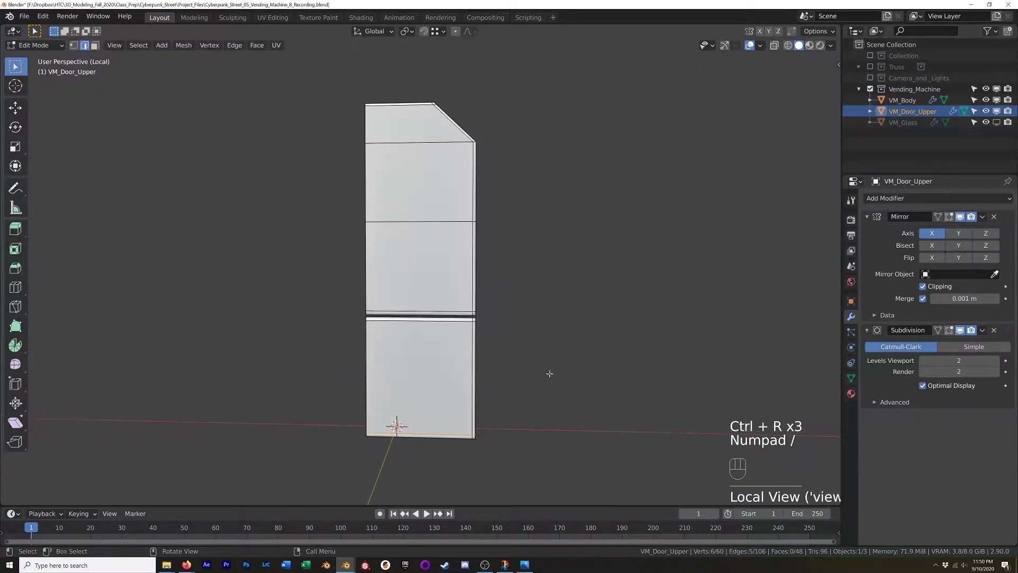
middle_click_drag(547, 371, 429, 119)
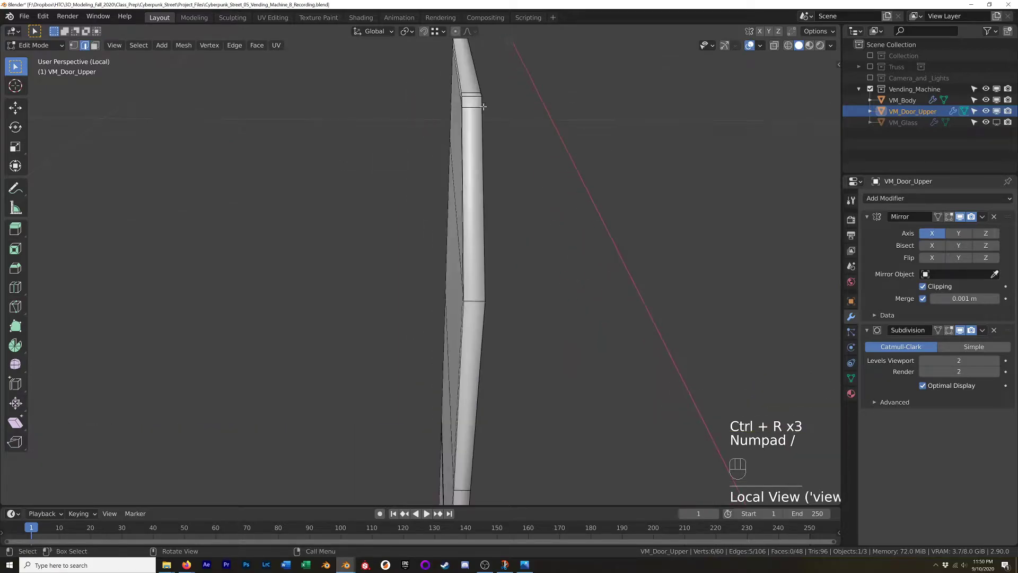
key("ctrl+r")
scroll(472, 100, "up", 1)
left_click(472, 100)
right_click(471, 101)
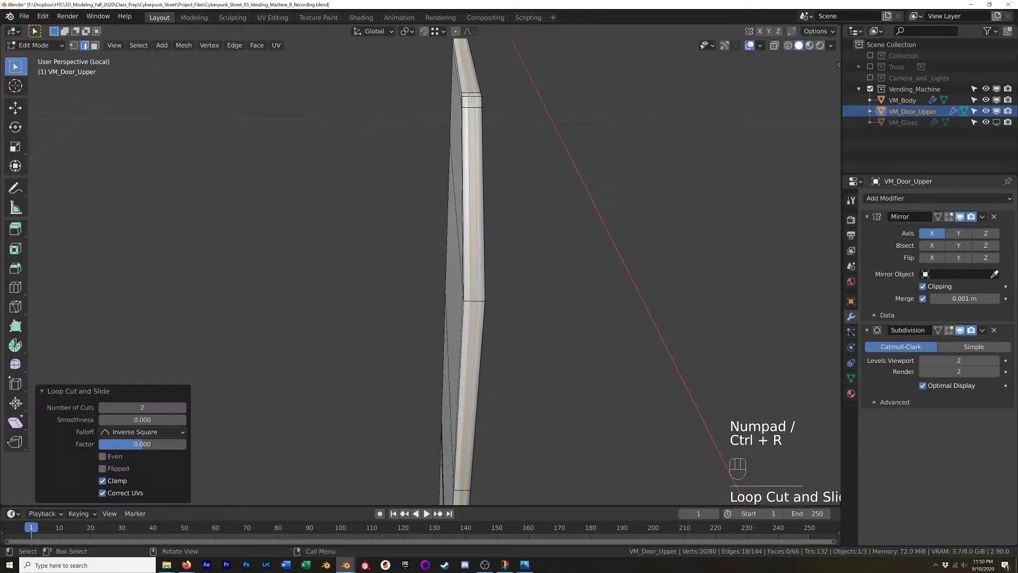
key("Tab")
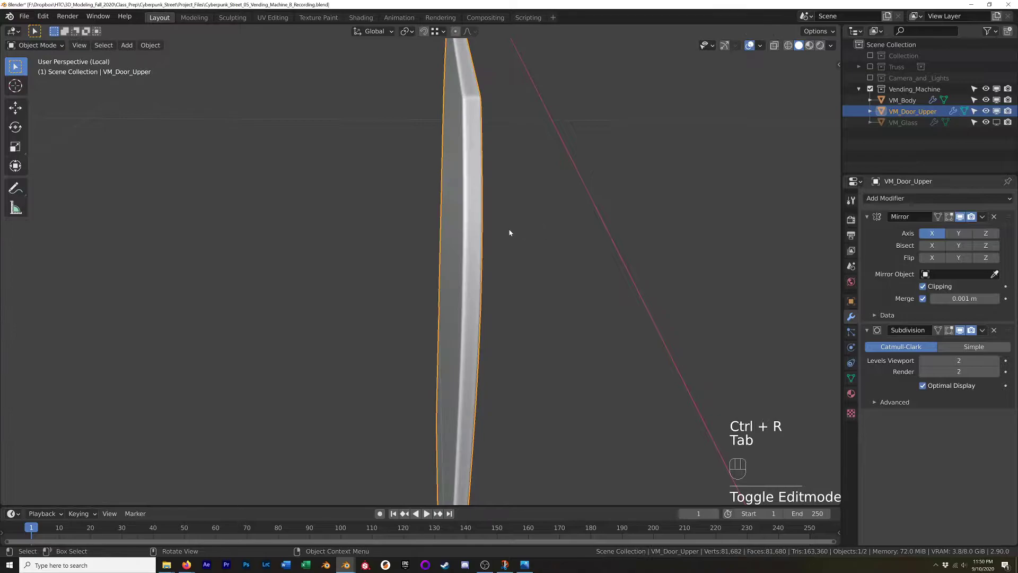
- Add a horizontal loop cut just below the upper door panel's outer corner, at slide factor -0.950
middle_click_drag(509, 229, 569, 226)
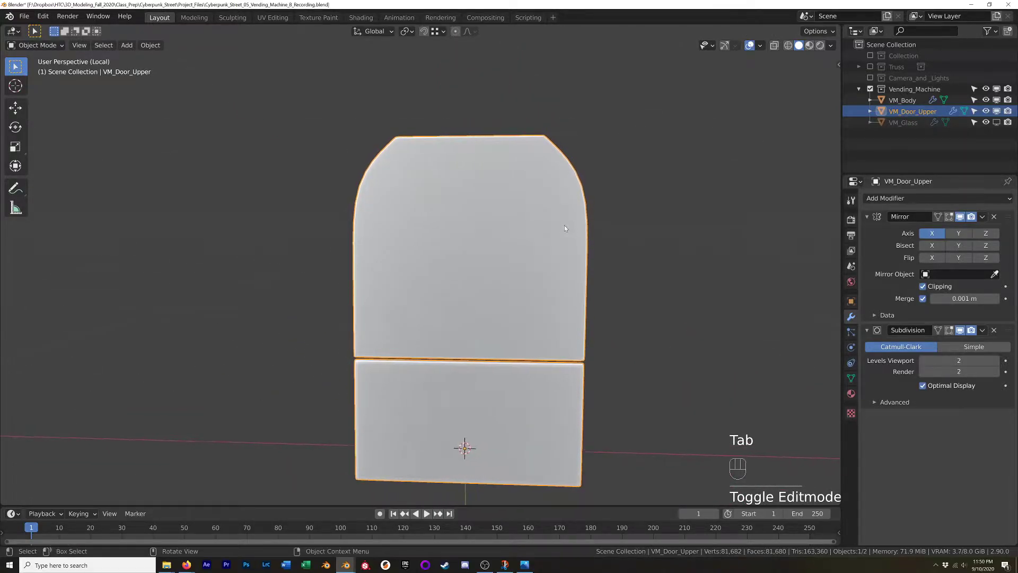
key("Tab")
scroll(610, 192, "up", 5)
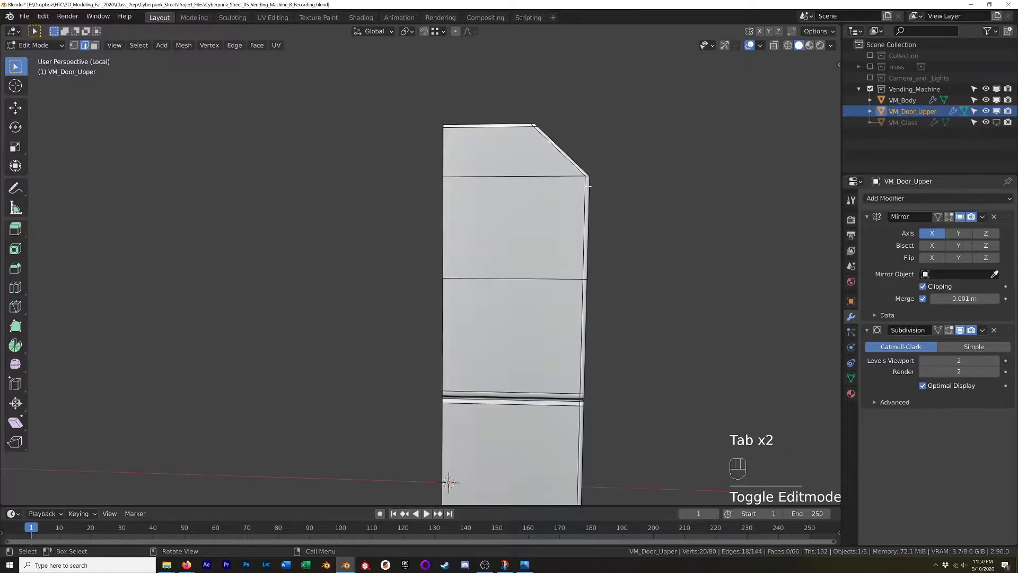
key("ctrl+r")
left_click(571, 183)
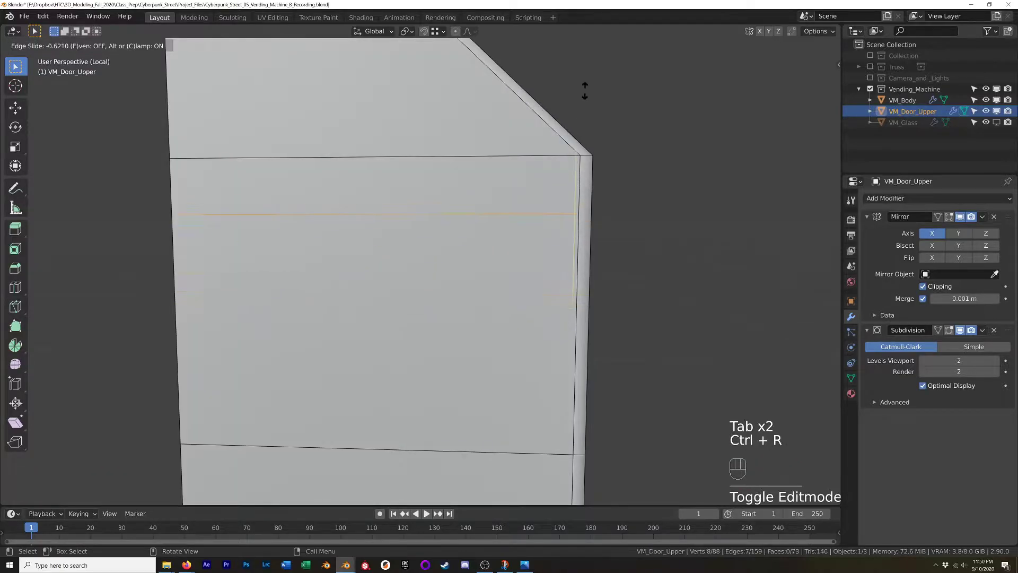
left_click(585, 45)
- Add a horizontal loop cut just above the upper panel's outer corner, and leave Edit Mode and local view
key("ctrl+r")
left_click(558, 95)
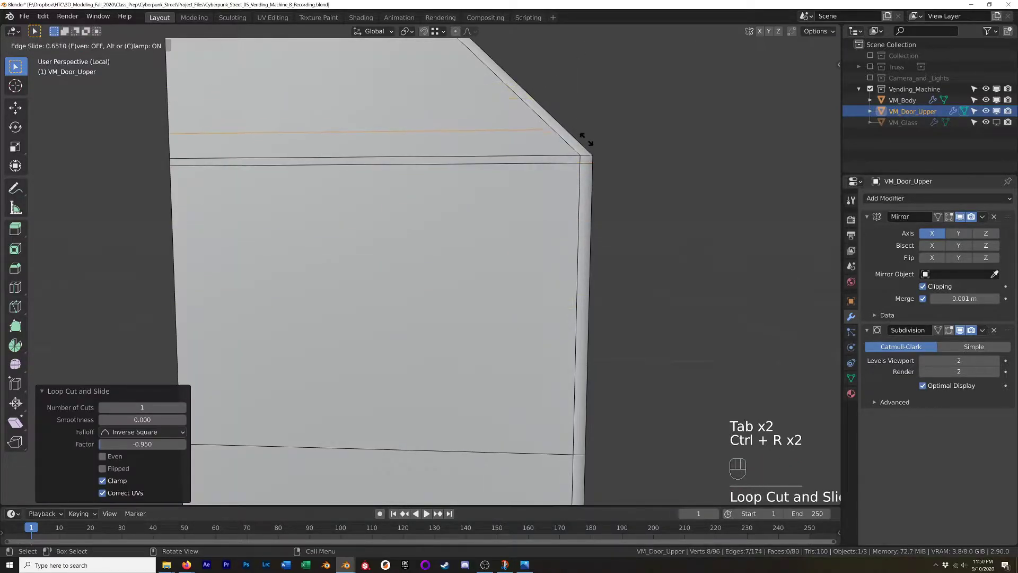
left_click(595, 159)
key("Tab")
scroll(597, 170, "down", 8)
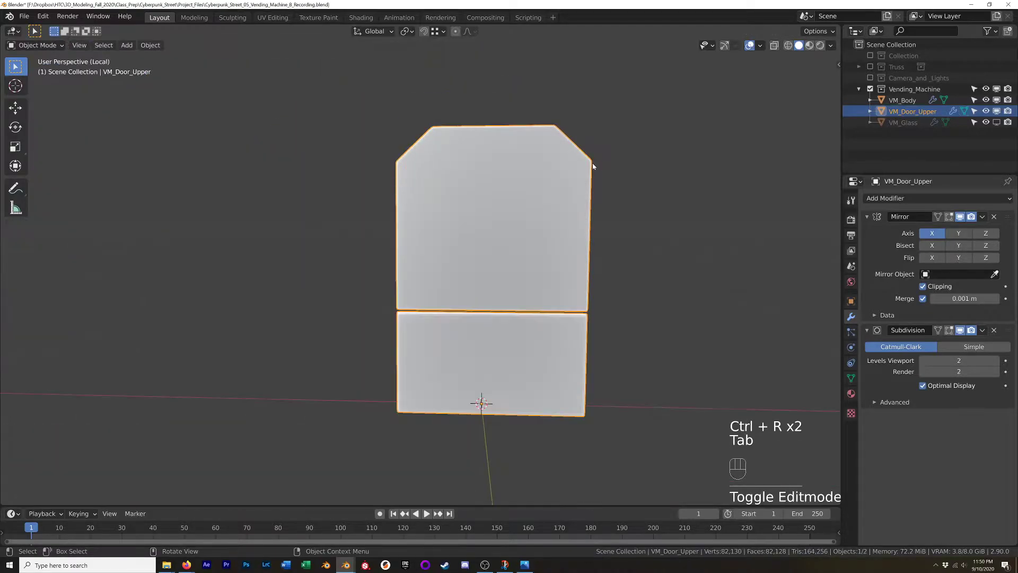
key("KP_Divide")
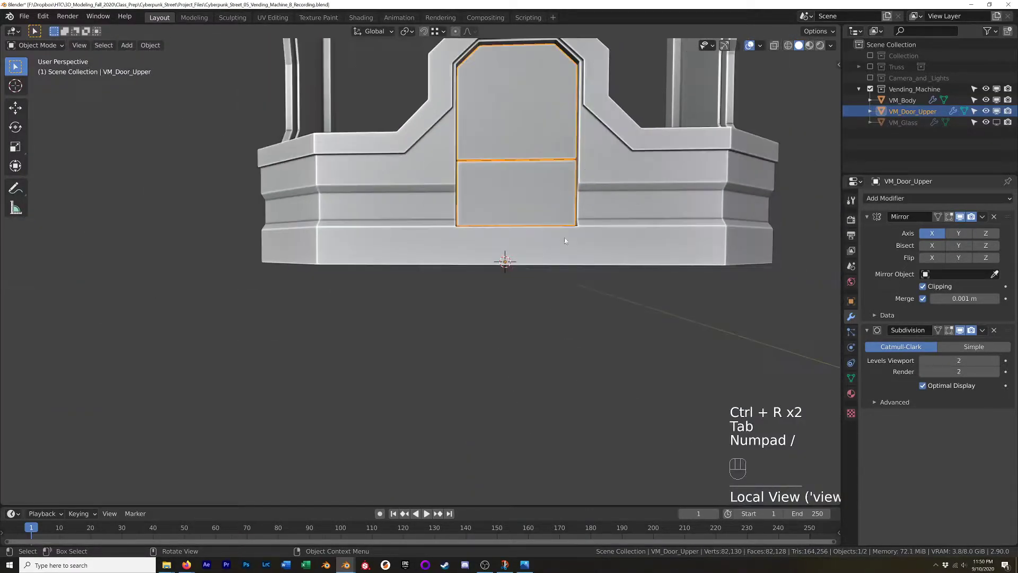
left_click(550, 242)
mouse_move(545, 173)
middle_mouse_down()
mouse_move(540, 197)
mouse_move(551, 161)
mouse_move(550, 191)
middle_mouse_up()
scroll(540, 197, "down", 2)
middle_click_drag(548, 189, 533, 170)
key("Tab")
key("Tab")
- Separate the lower door panel's linked geometry from VM_Door_Upper into its own object, and return to Object Mode
left_click(538, 191)
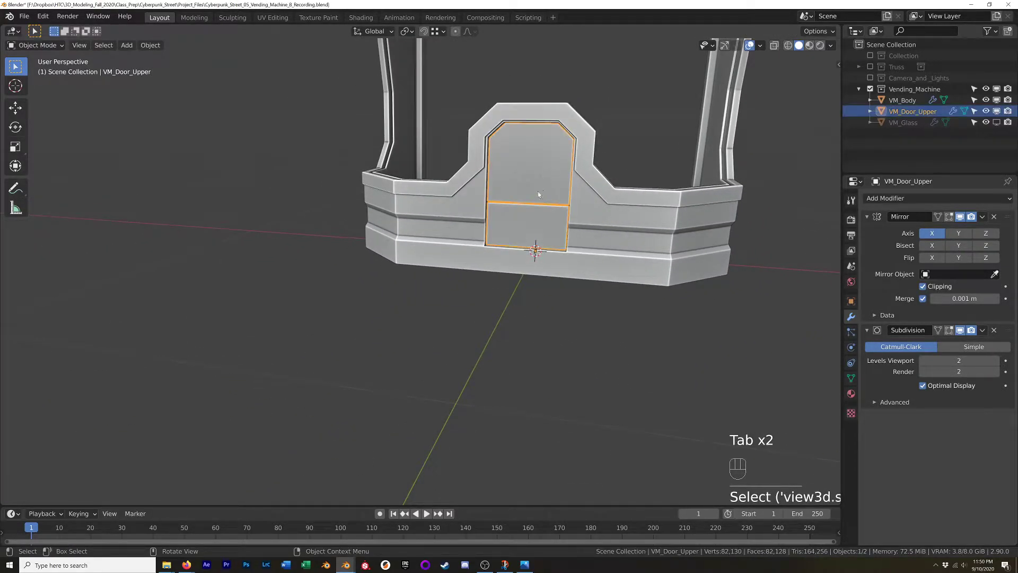
key("Tab")
left_click(549, 209)
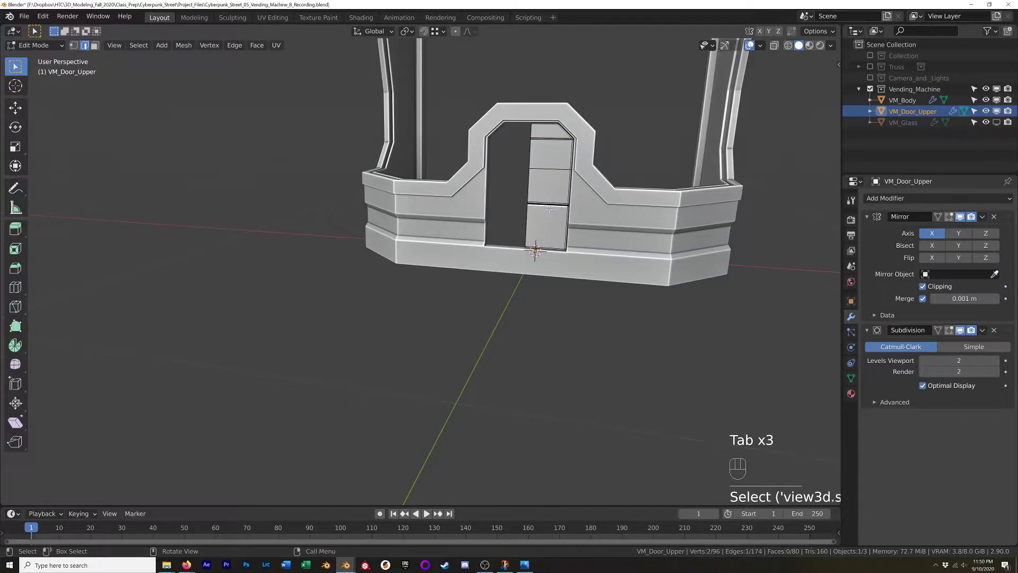
scroll(545, 215, "up", 4)
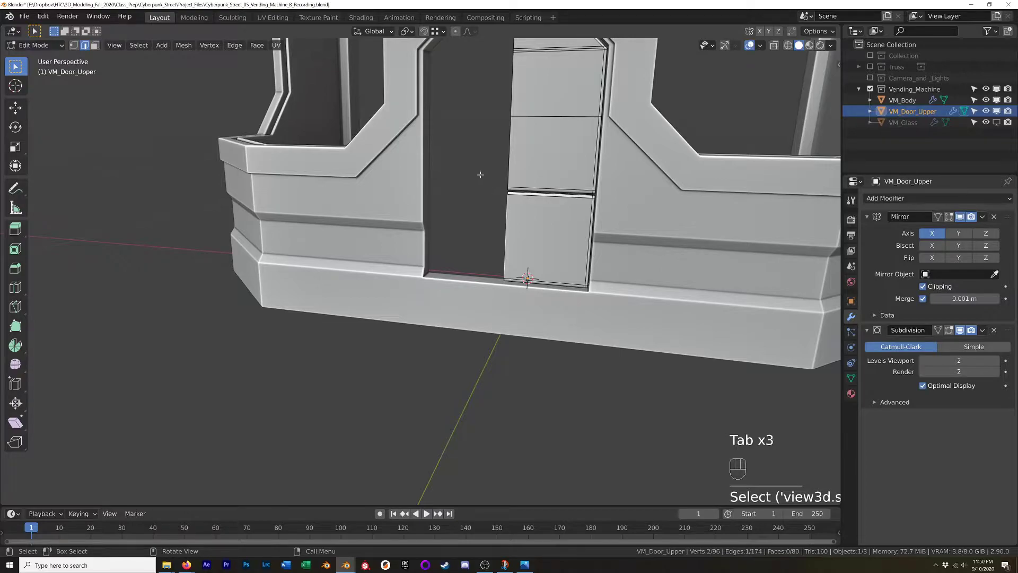
key("a")
key("a")
key("a")
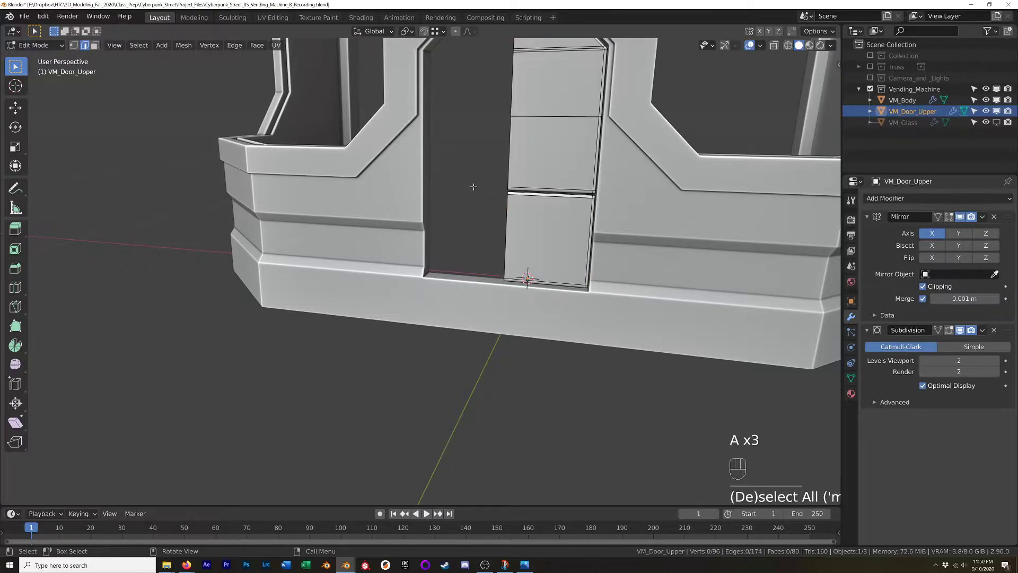
left_click(591, 202)
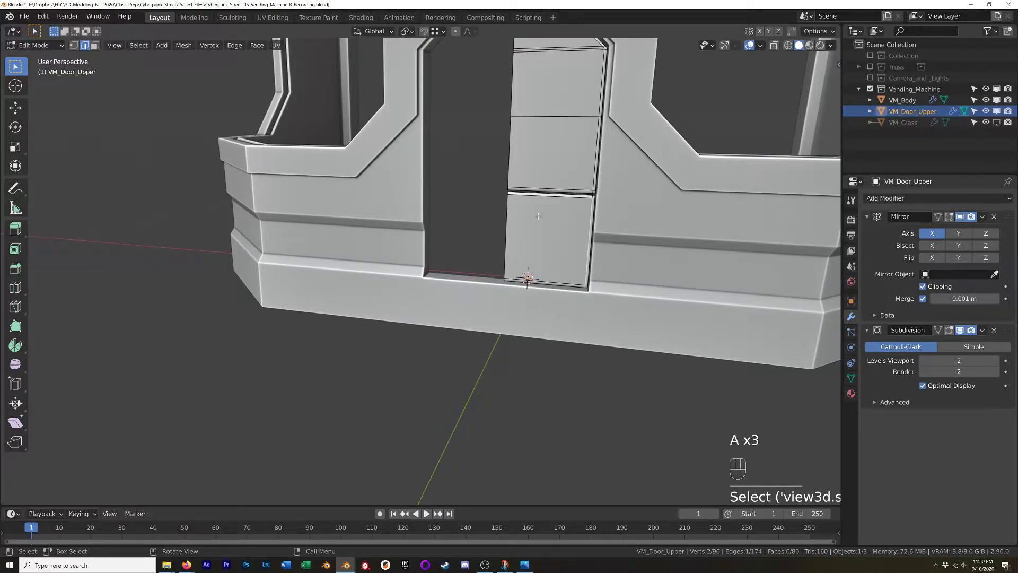
key("l")
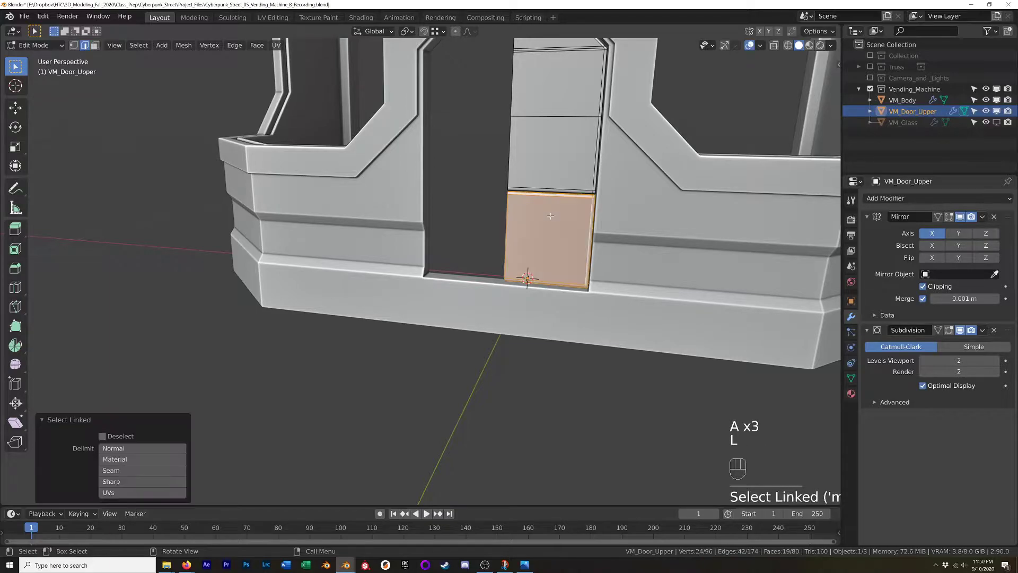
middle_click_drag(499, 211, 574, 215)
key("p")
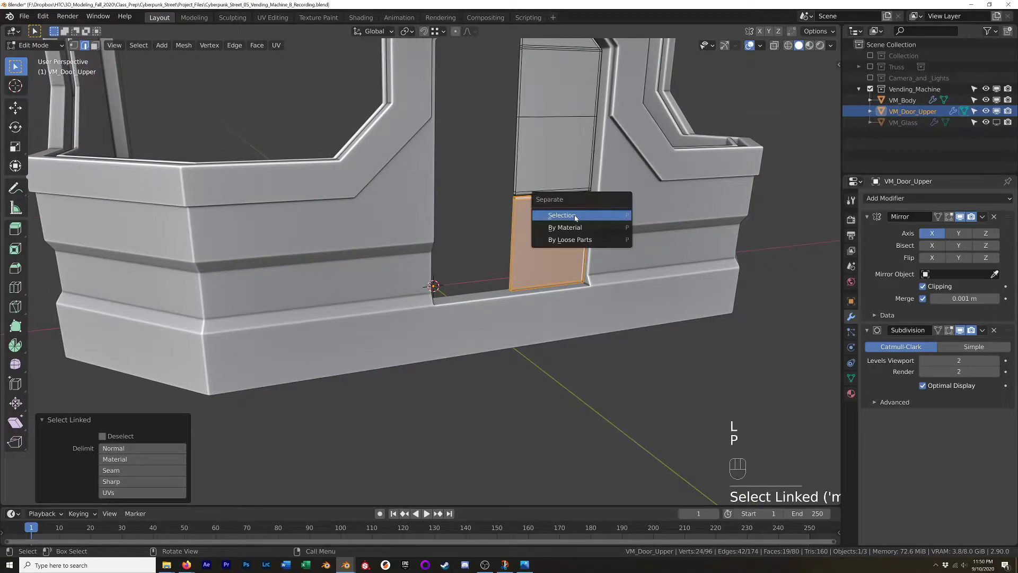
left_click(563, 216)
key("Tab")
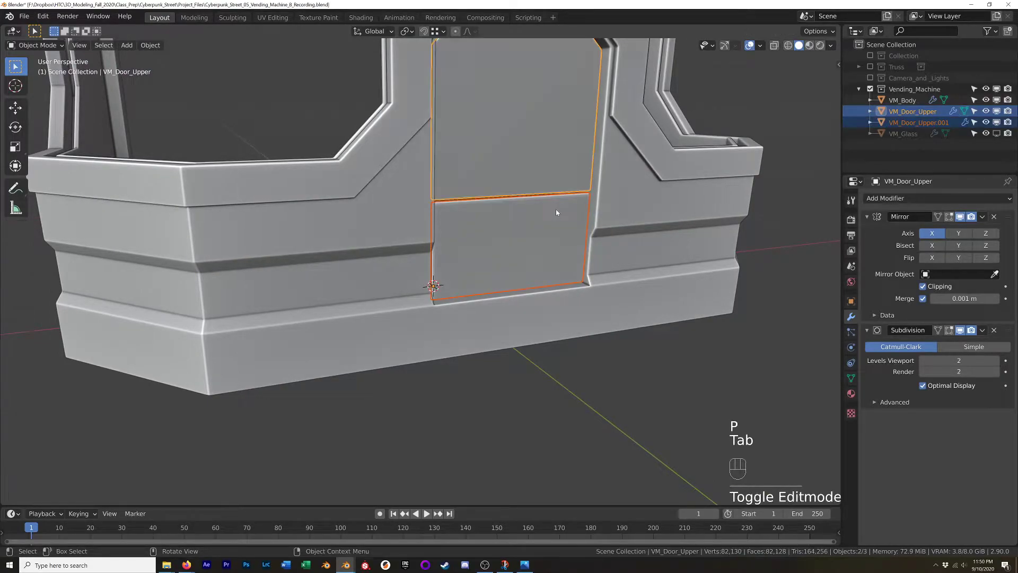
- Rename the separated lower door panel as VM_Door_Lower and deselect it
left_click(525, 218)
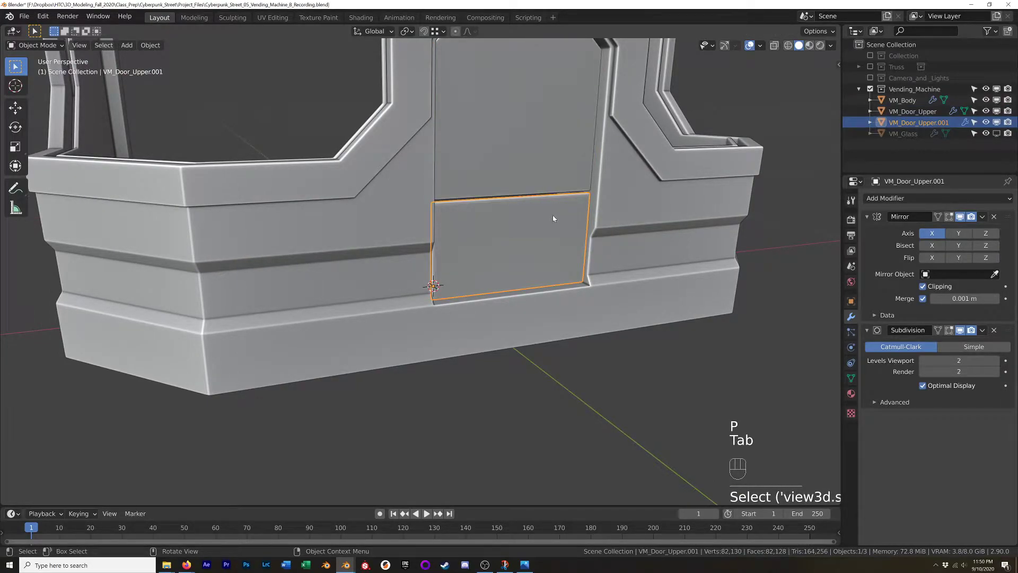
key("F2")
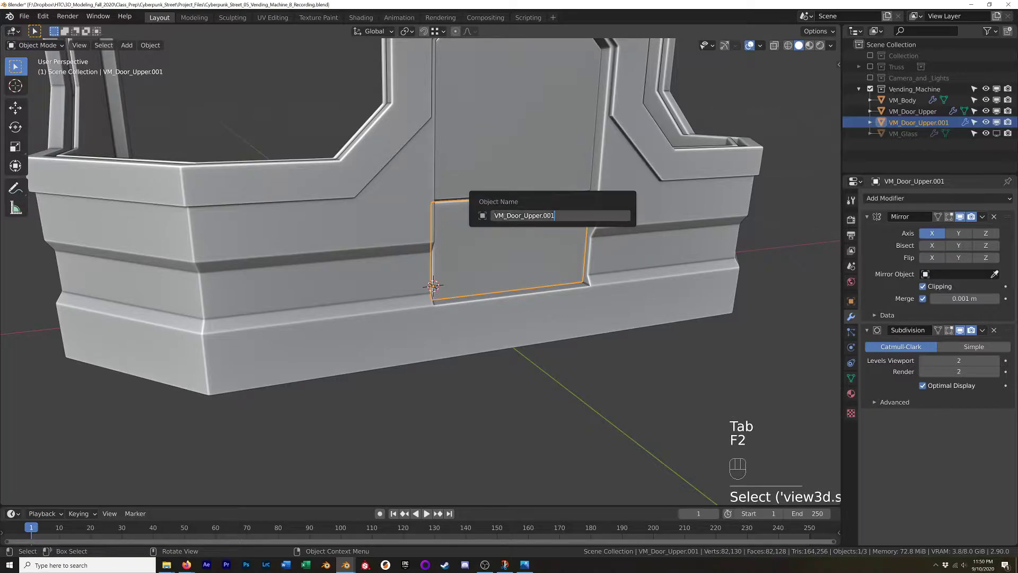
key("BackSpace")
key("BackSpace")
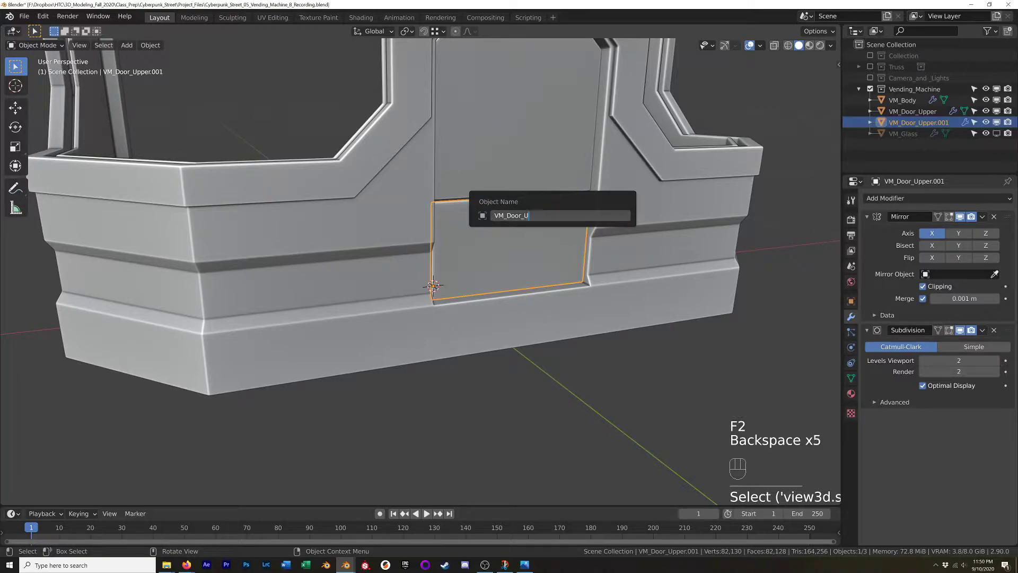
type("Lowe")
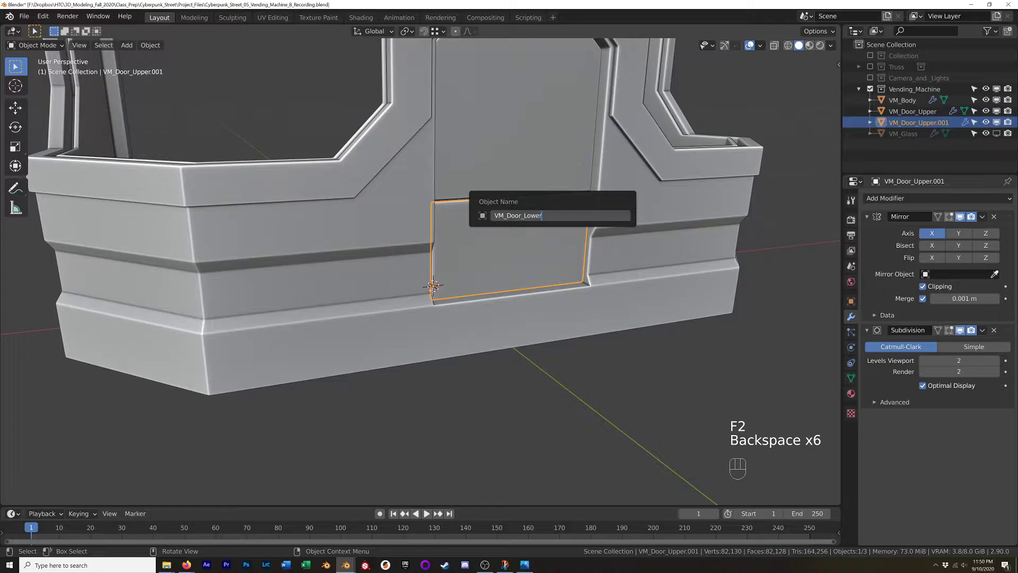
type("r")
key("Return")
left_click(600, 356)
- Switch to the practice vending machine file, examine its body, bottom and glass parts with the glass hidden, and return to the working file
middle_click_drag(601, 356, 582, 228)
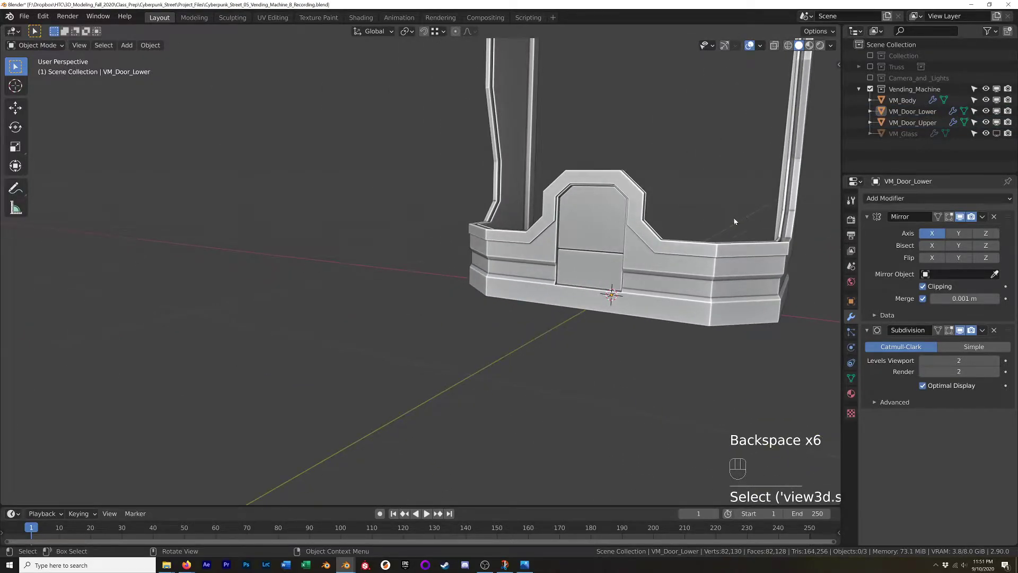
middle_click_drag(734, 221, 657, 239)
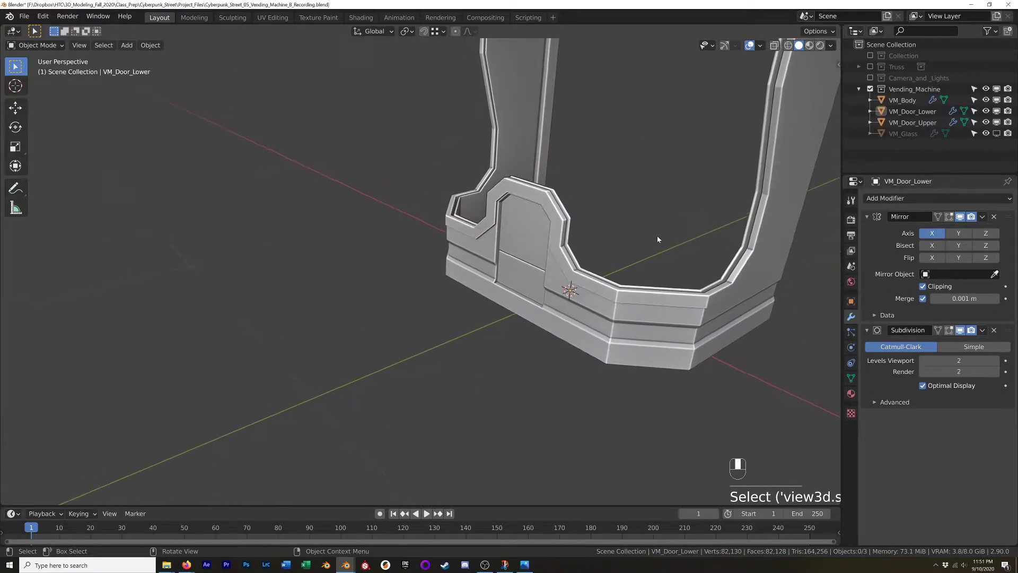
key("alt+Tab")
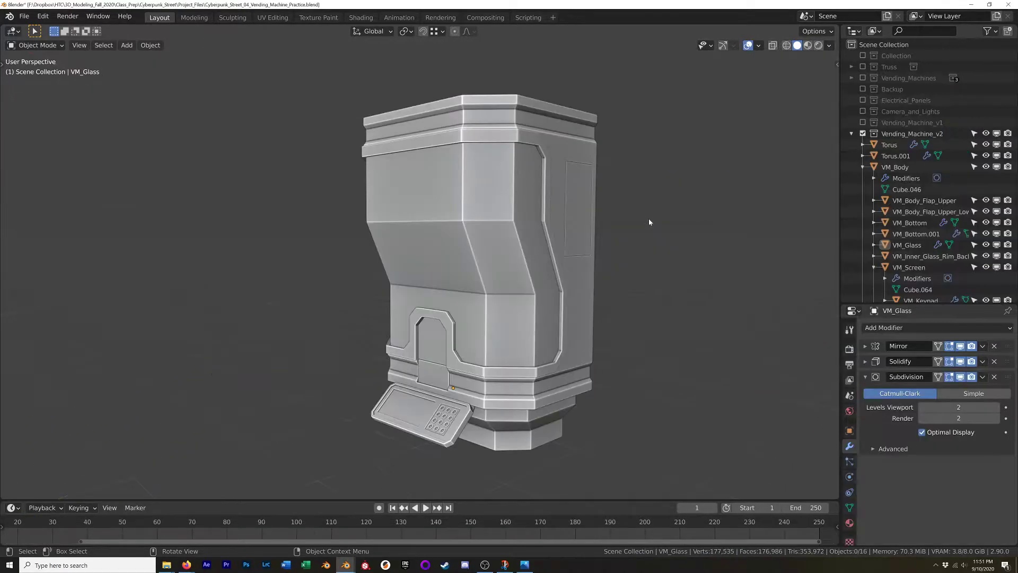
left_click(548, 217)
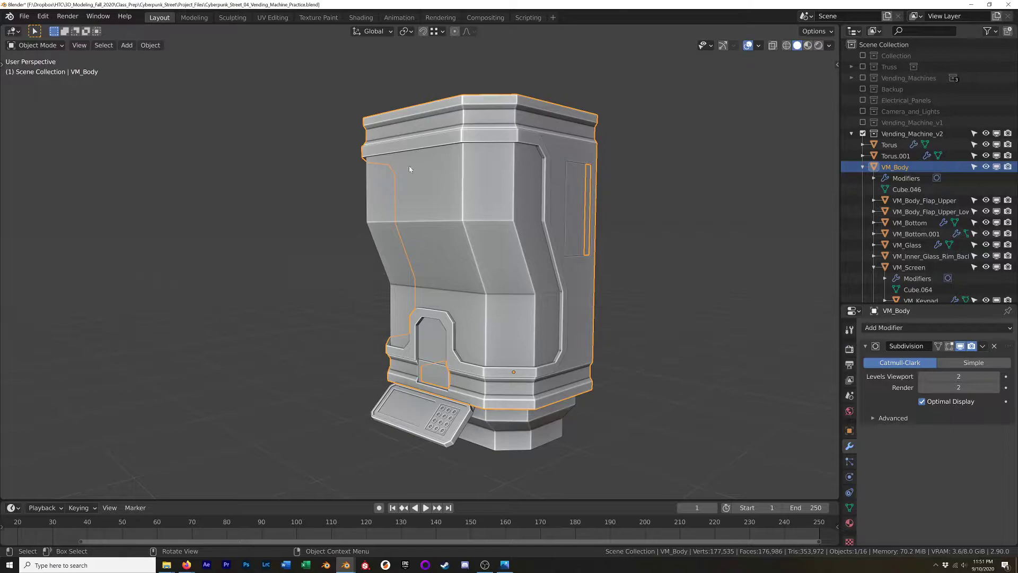
left_click(497, 135)
middle_click_drag(496, 134, 591, 84)
left_click(493, 186)
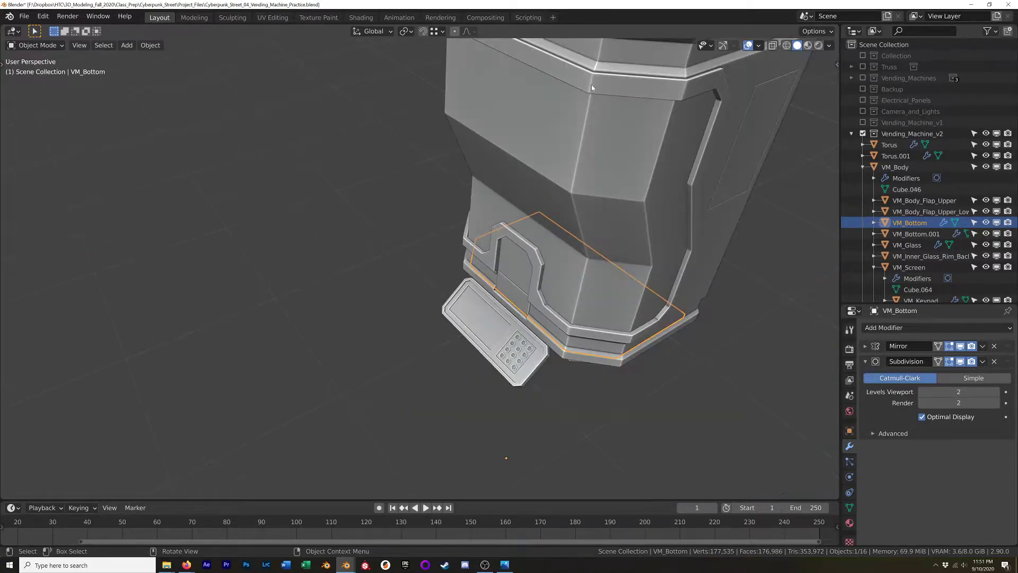
scroll(592, 86, "down", 3)
middle_click_drag(611, 170, 573, 251, "shift")
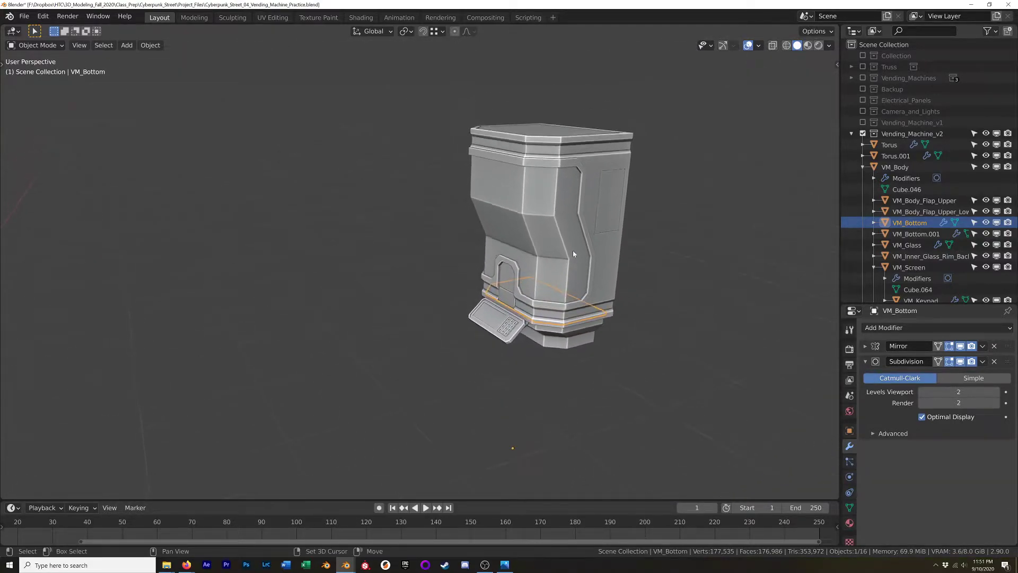
left_click(535, 214)
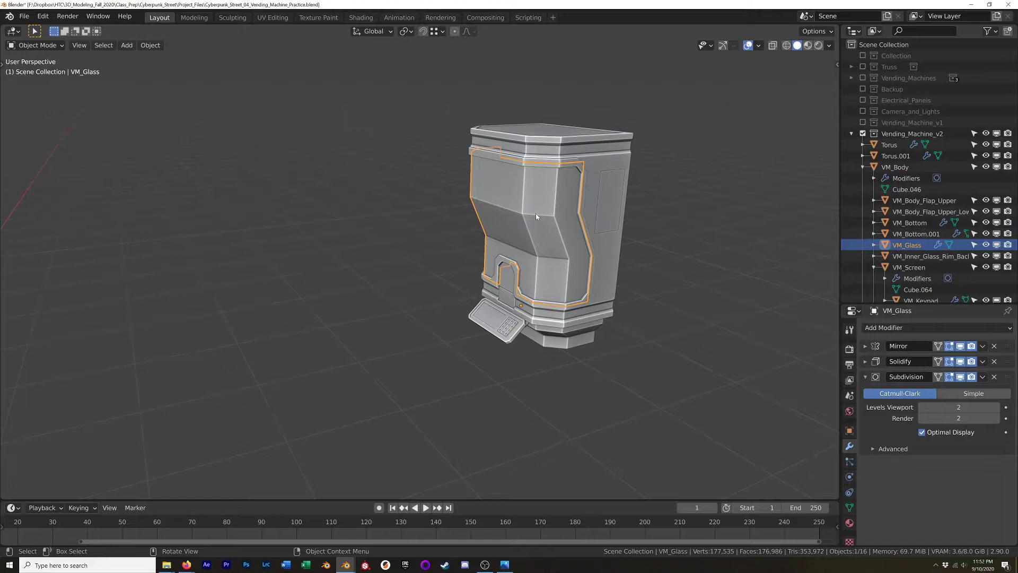
key("h")
middle_click_drag(550, 255, 562, 235)
key("alt+Tab")
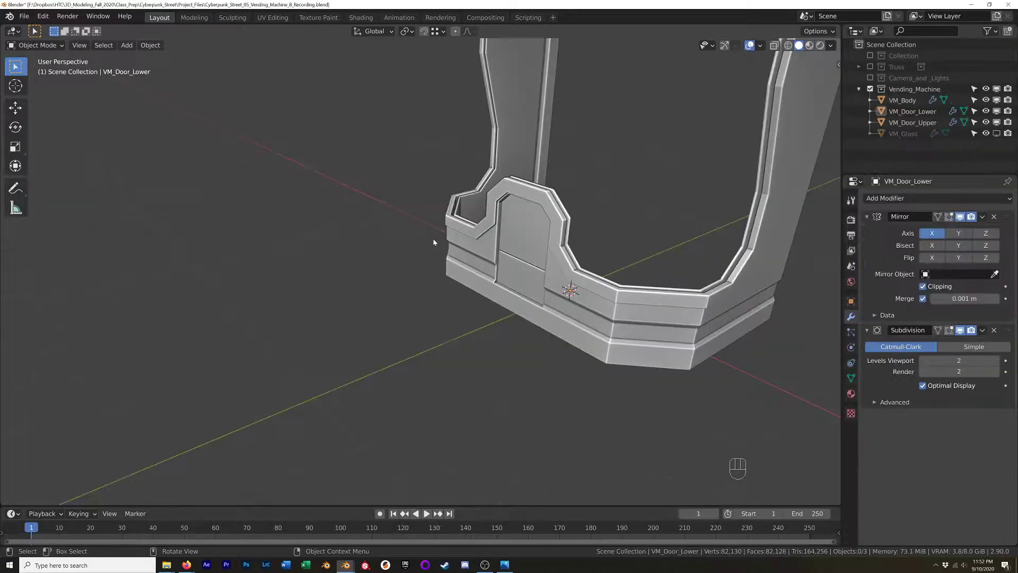
- Add a 2 m mesh cube at the world origin, working in top view
middle_click_drag(433, 237, 510, 255, "shift")
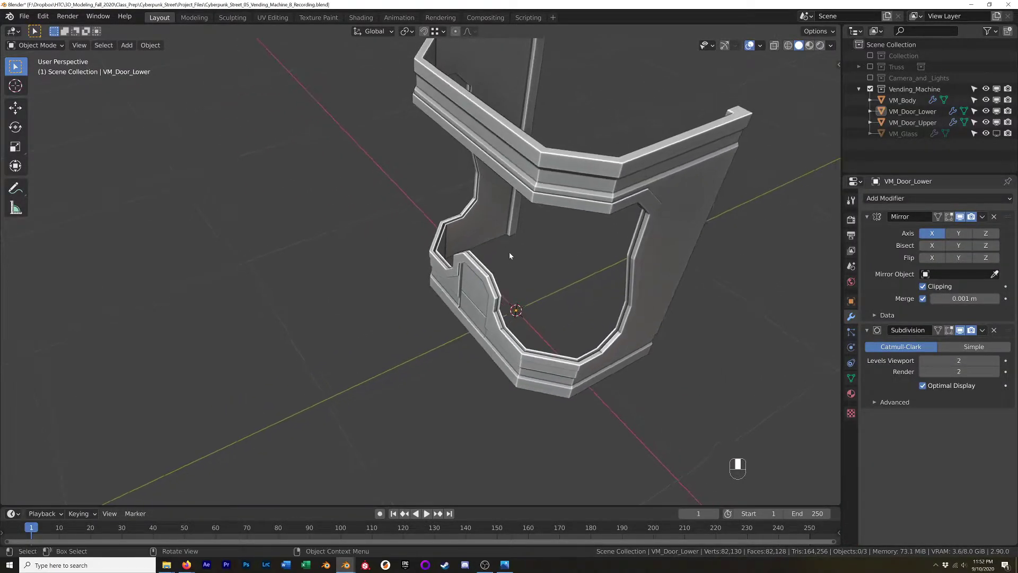
left_click(574, 183)
middle_click_drag(574, 184, 616, 202)
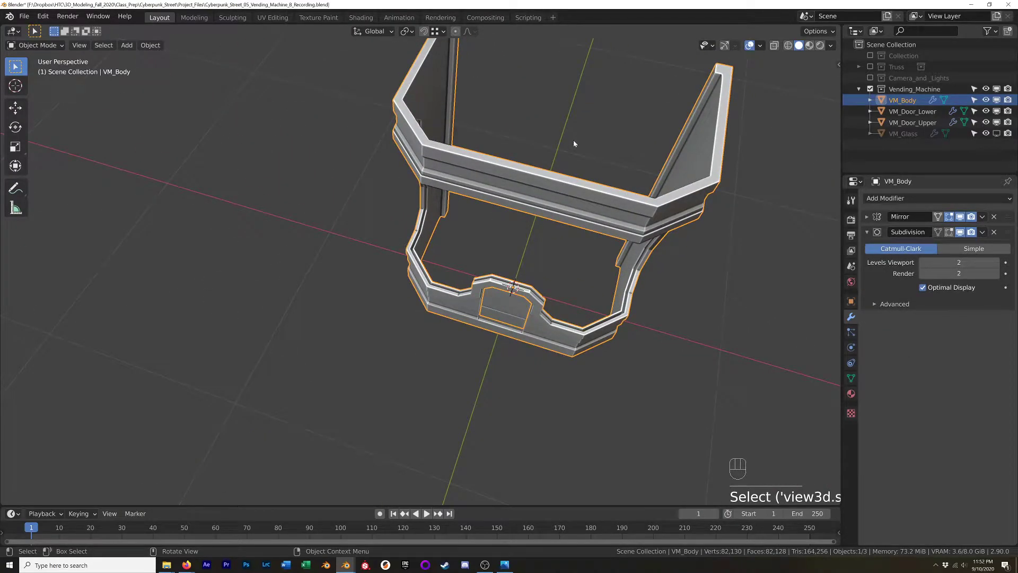
key("KP_7")
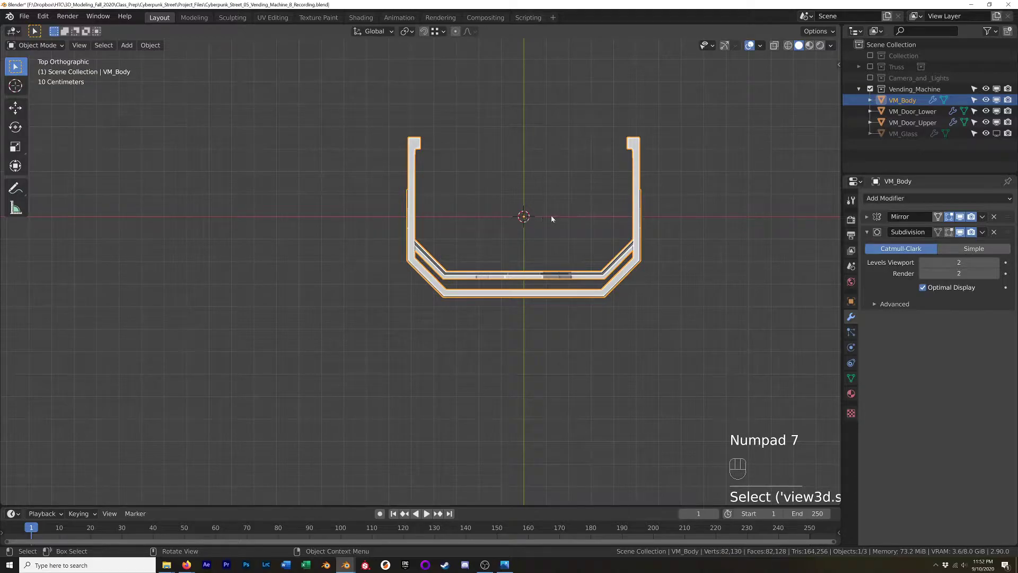
key("shift+a")
mouse_move(552, 218)
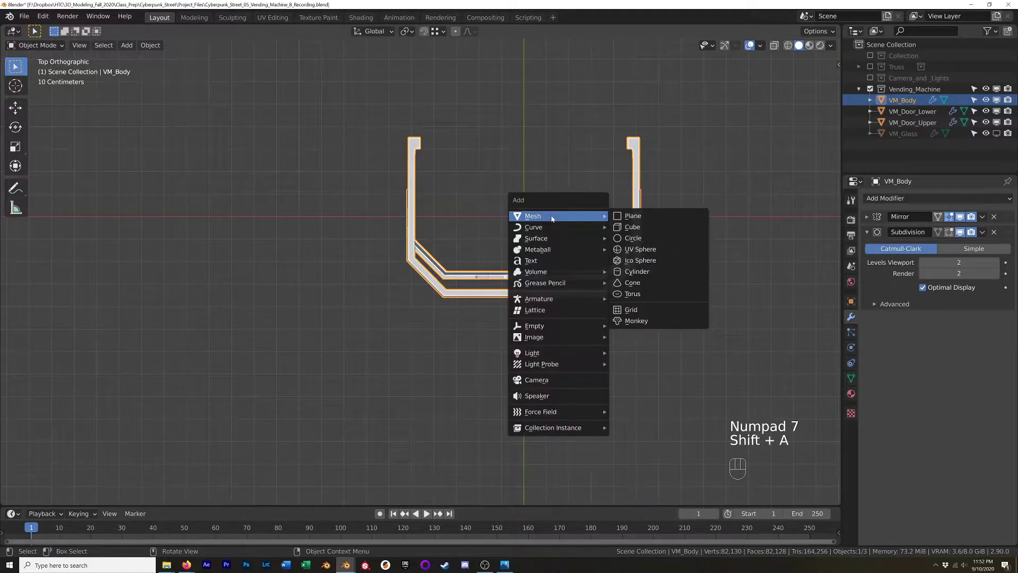
left_click(632, 227)
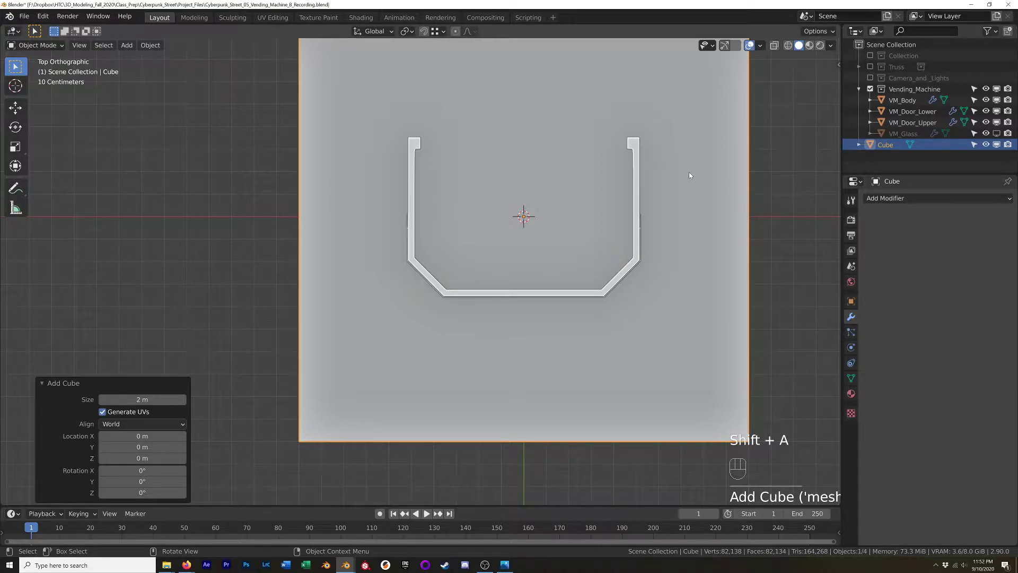
- Move the new cube into the Vending_Machine collection and select it
key("m")
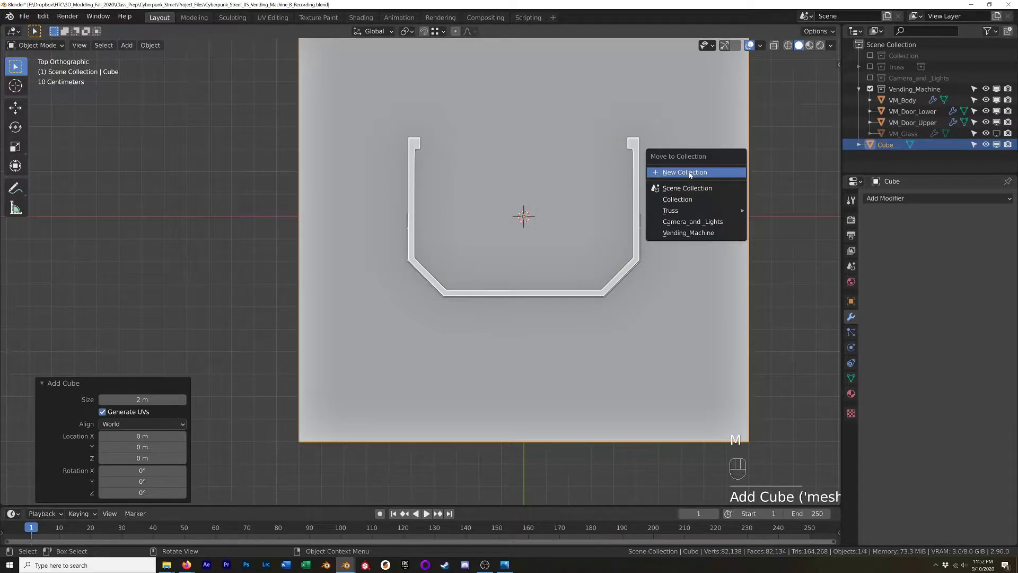
left_click(699, 233)
left_click(888, 90)
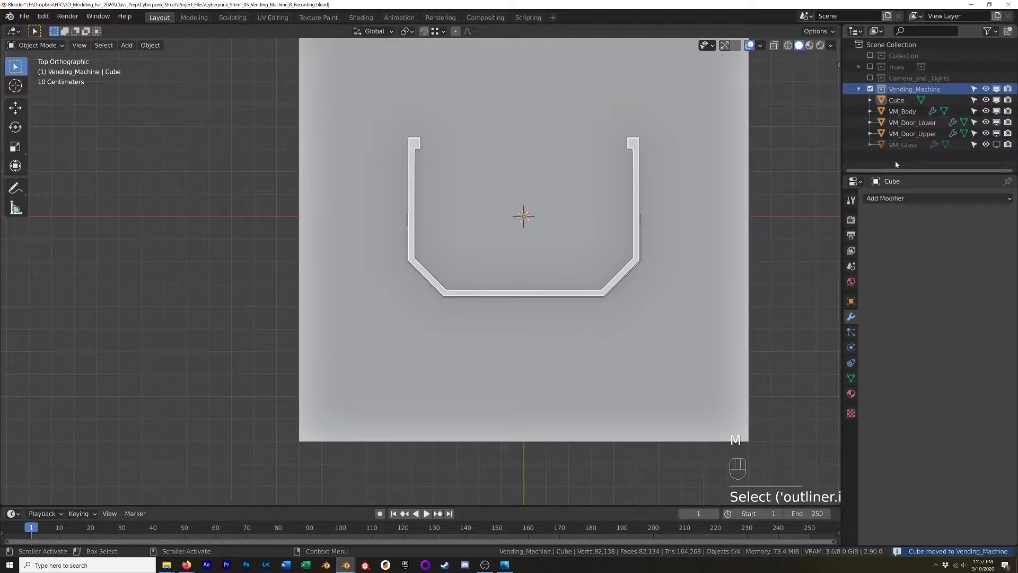
left_click(898, 101)
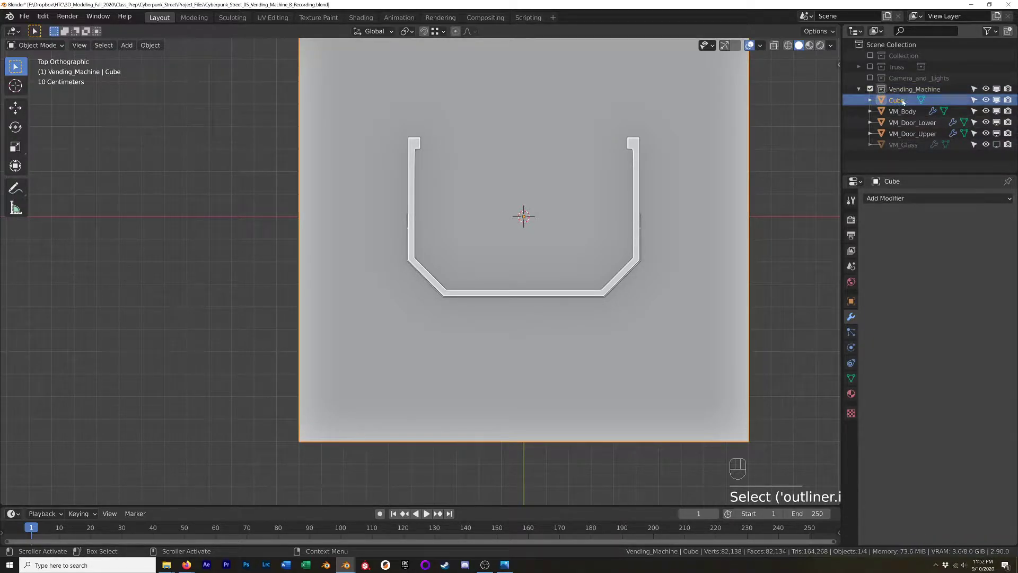
scroll(647, 209, "down", 1)
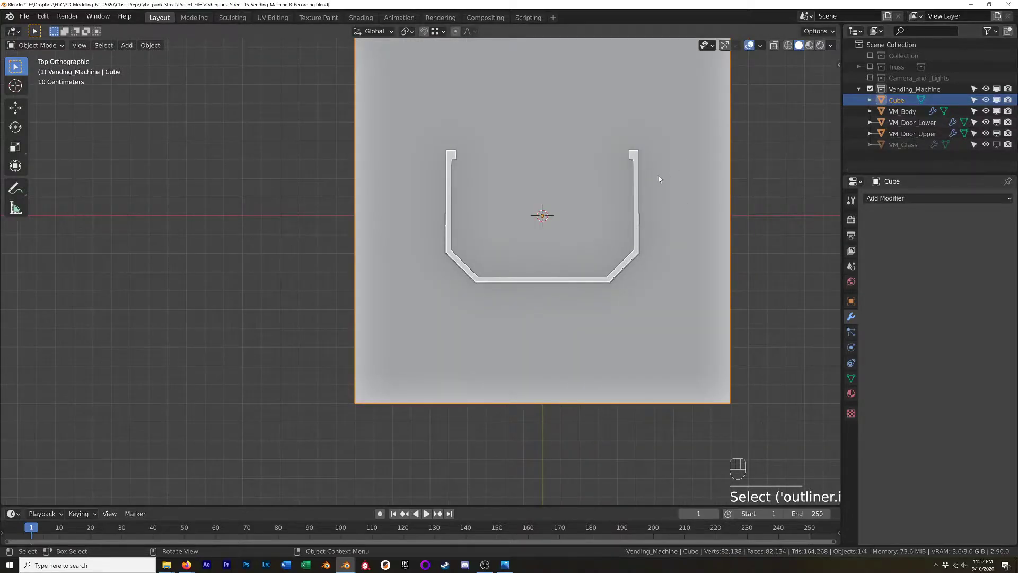
- Rename the new cube as VM_Top
key("F2")
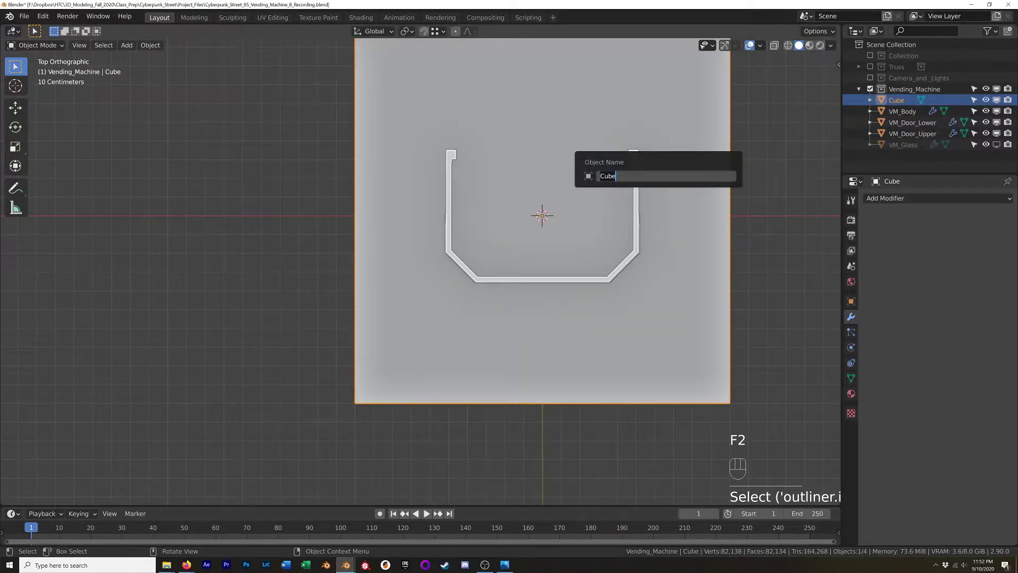
key("shift")
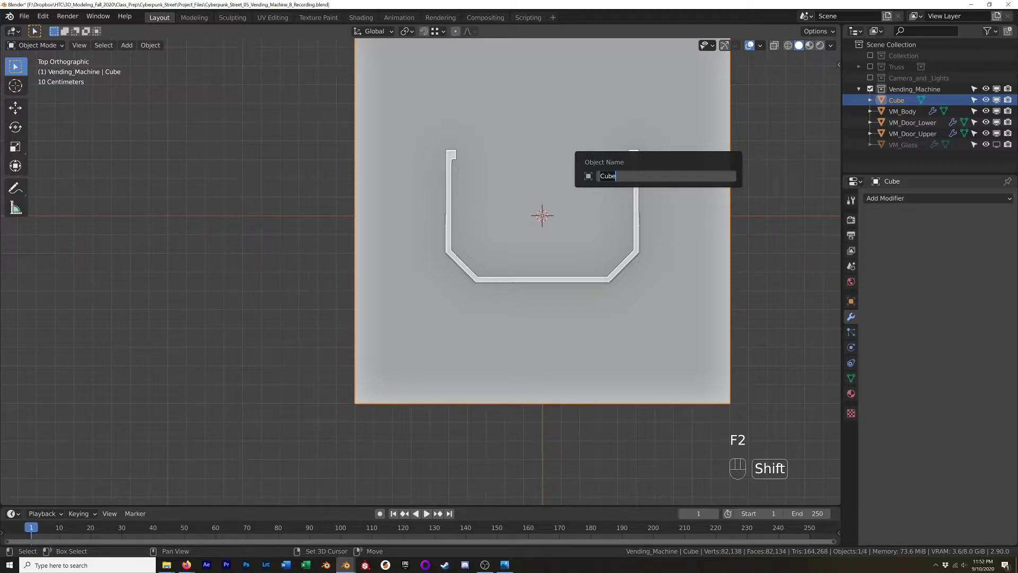
type("VM_To")
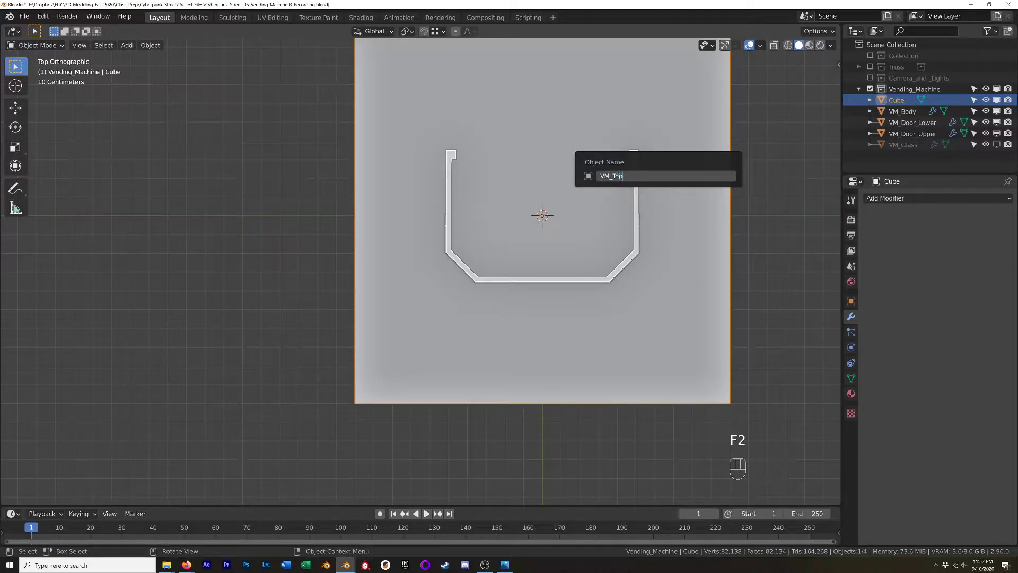
type("p")
key("Return")
- Flatten VM_Top's mesh into a thin slab by scaling it along Z to about 0.014
scroll(658, 176, "down", 3)
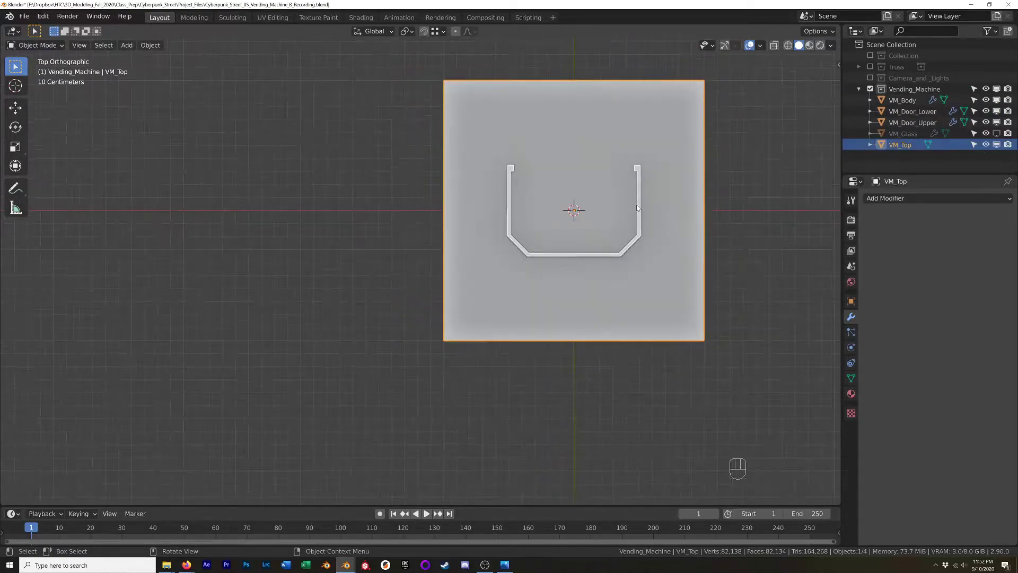
middle_click_drag(642, 269, 591, 164)
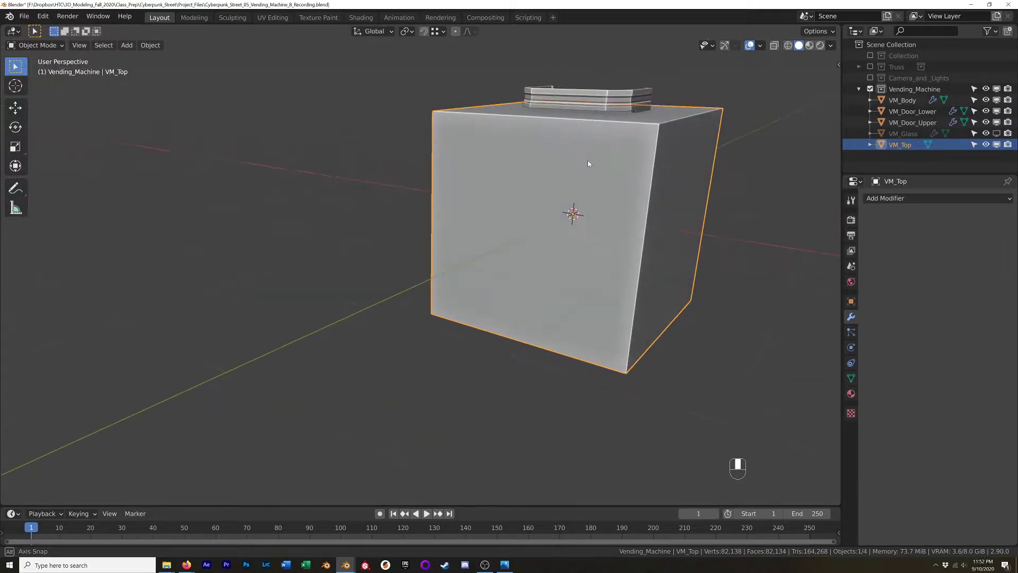
key("Tab")
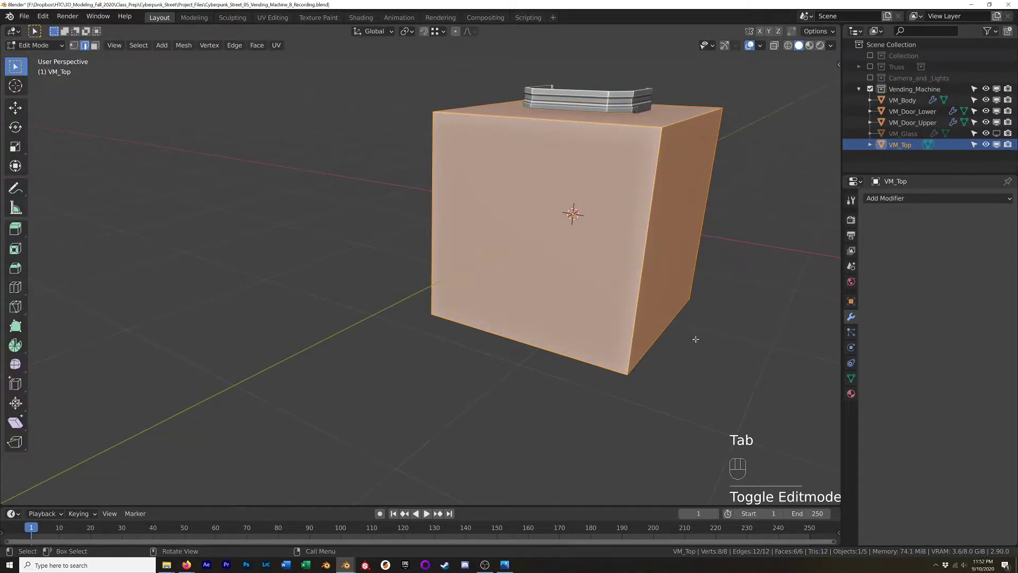
key("s")
key("z")
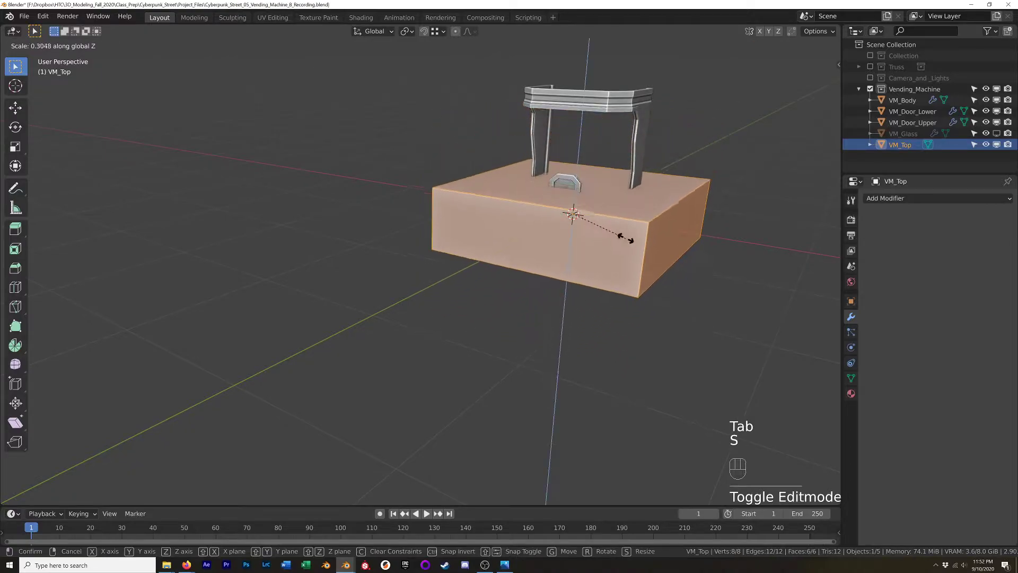
left_click(573, 215)
- Raise the slab about 1.17 m along Z so it sits just below the vending machine body's upper rim
middle_click_drag(555, 305, 729, 307)
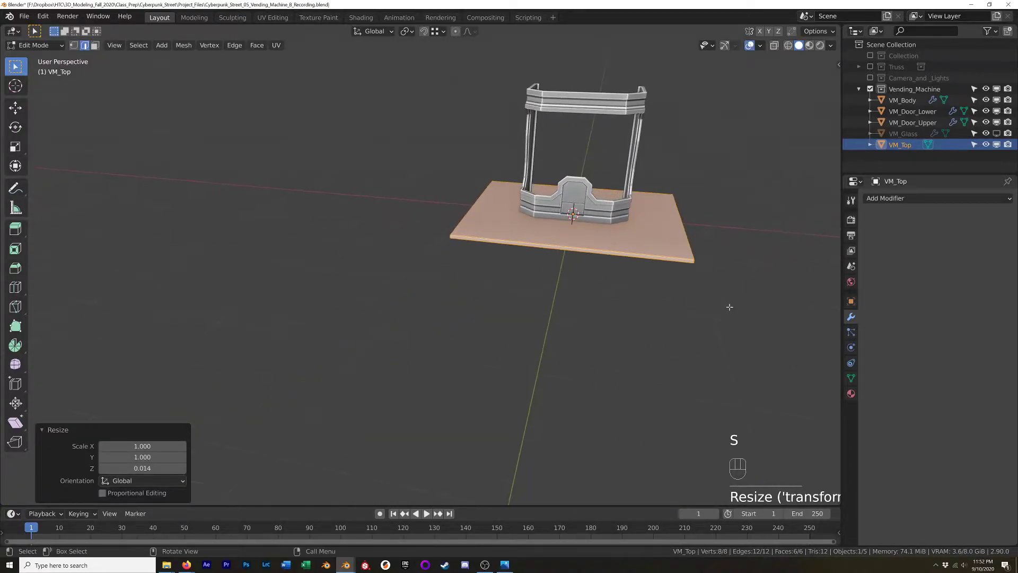
key("g")
key("z")
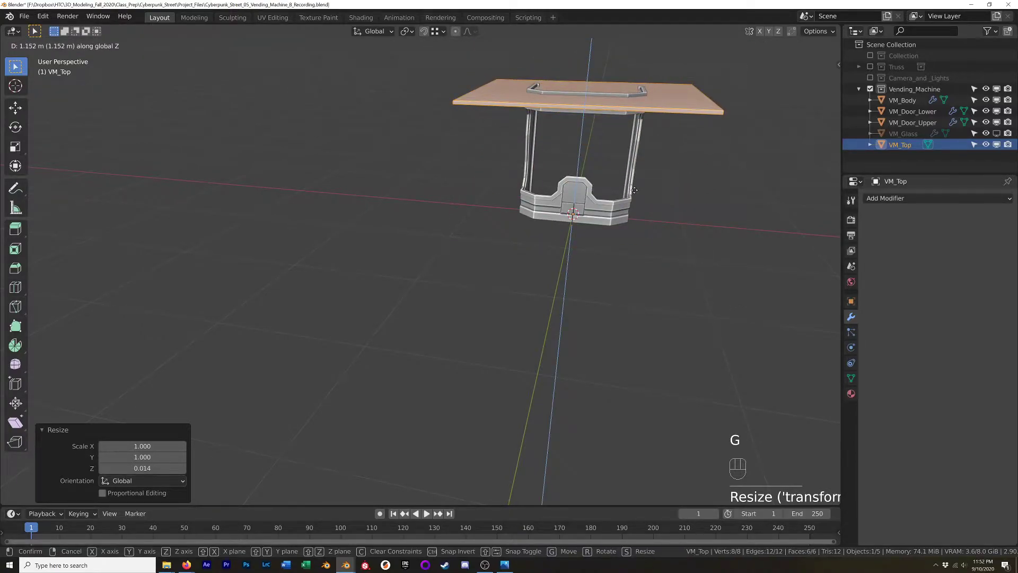
left_click(634, 189)
scroll(658, 114, "up", 4)
middle_click_drag(612, 141, 635, 144, "shift")
scroll(600, 202, "up", 3)
key("g")
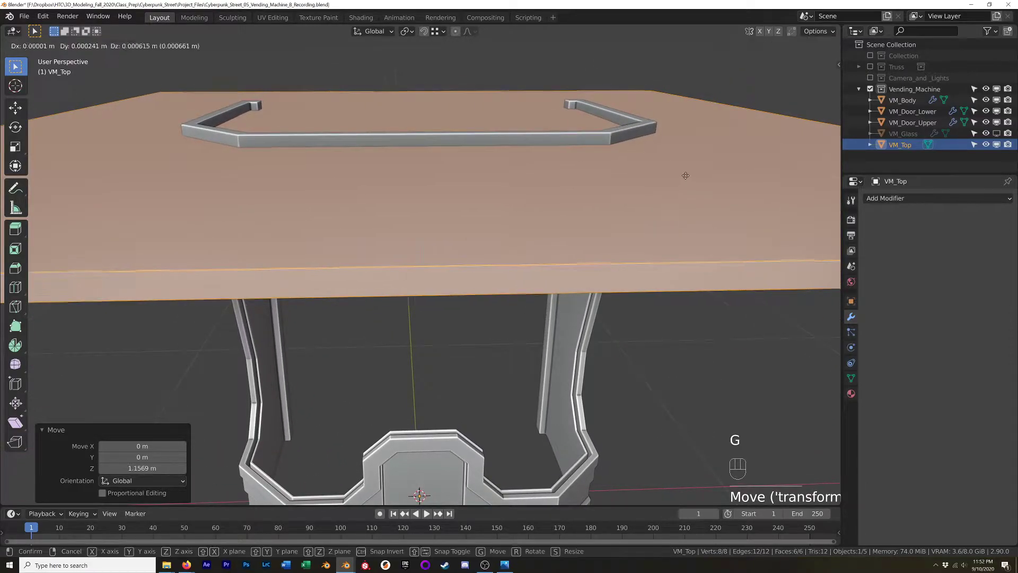
key("z")
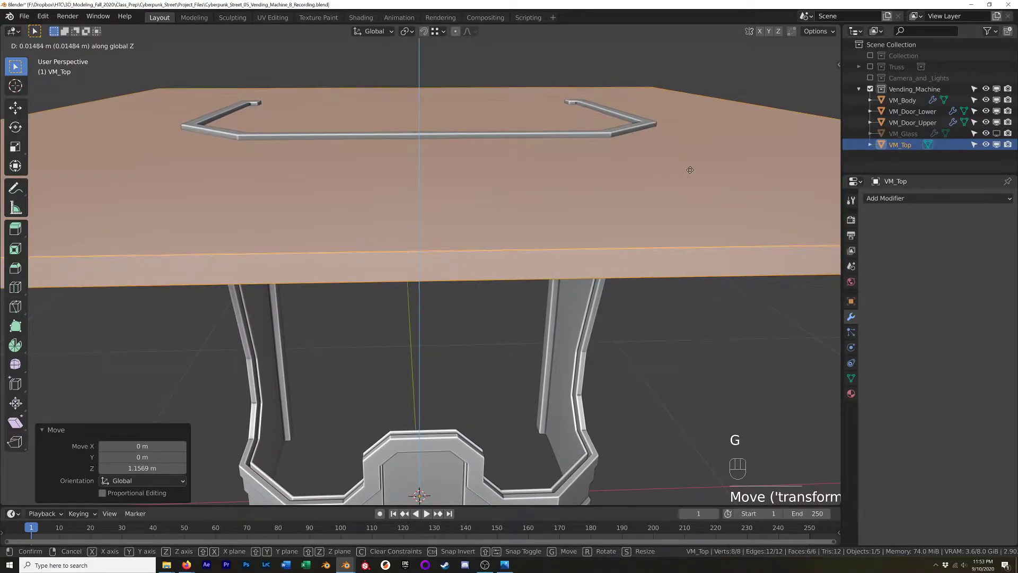
left_click(689, 170)
- Check the slab's height in front view and narrow the slab along X to a scale of about 0.484
key("KP_1")
scroll(662, 170, "up", 4)
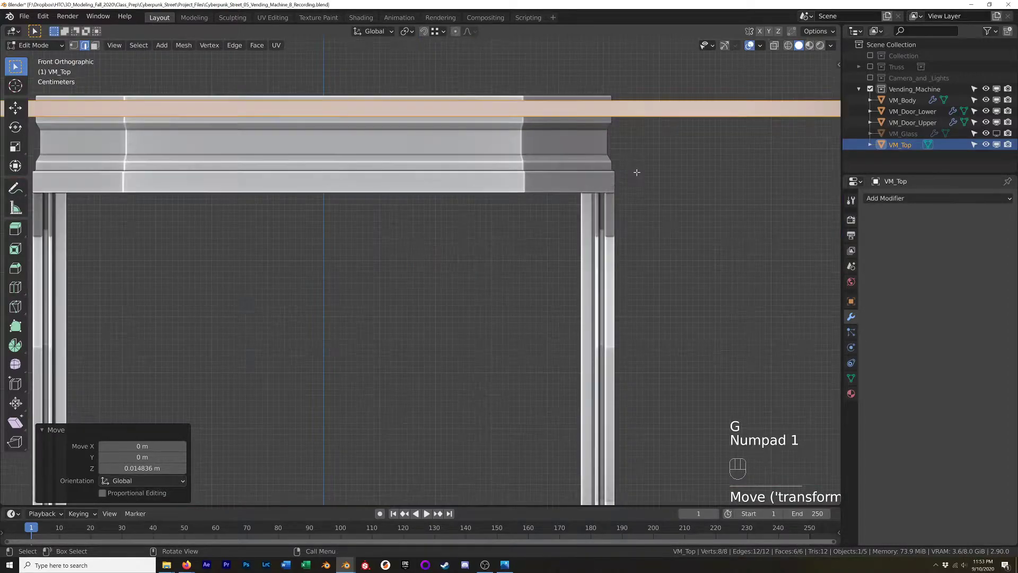
middle_click_drag(631, 161, 583, 185, "shift")
scroll(583, 186, "down", 4)
middle_click_drag(610, 302, 593, 141, "shift")
middle_click_drag(589, 183, 762, 203)
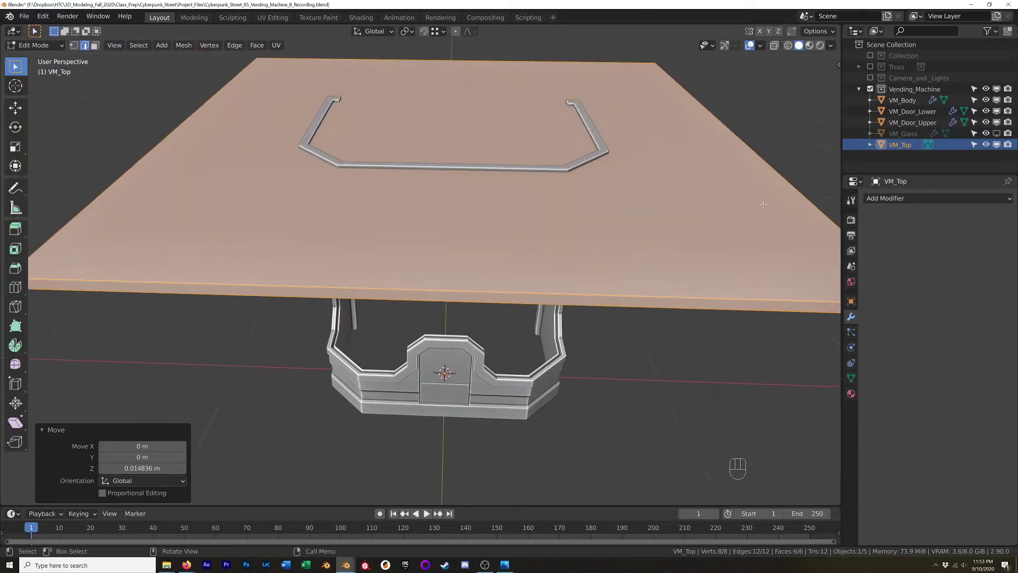
key("s")
key("x")
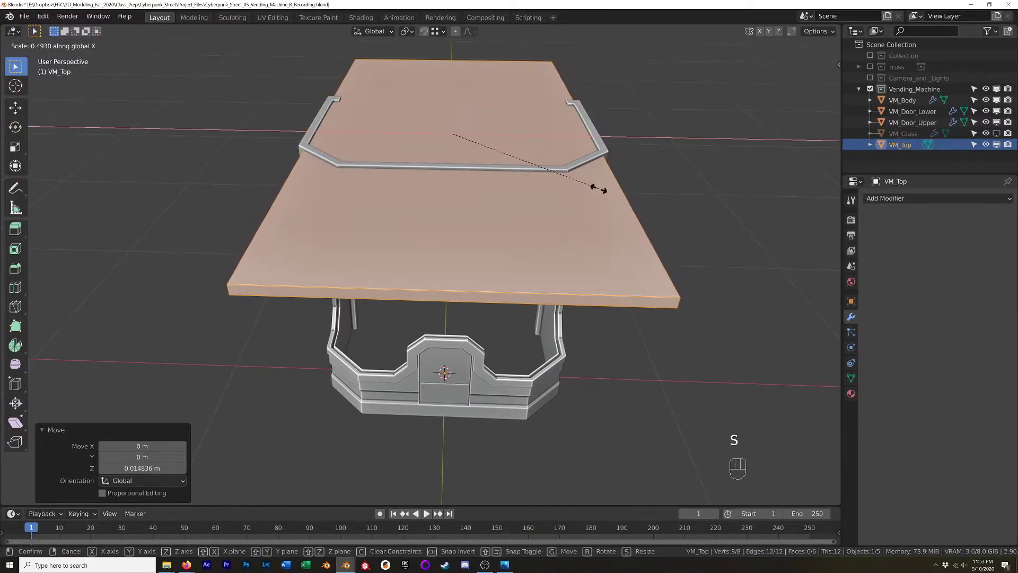
left_click(593, 192)
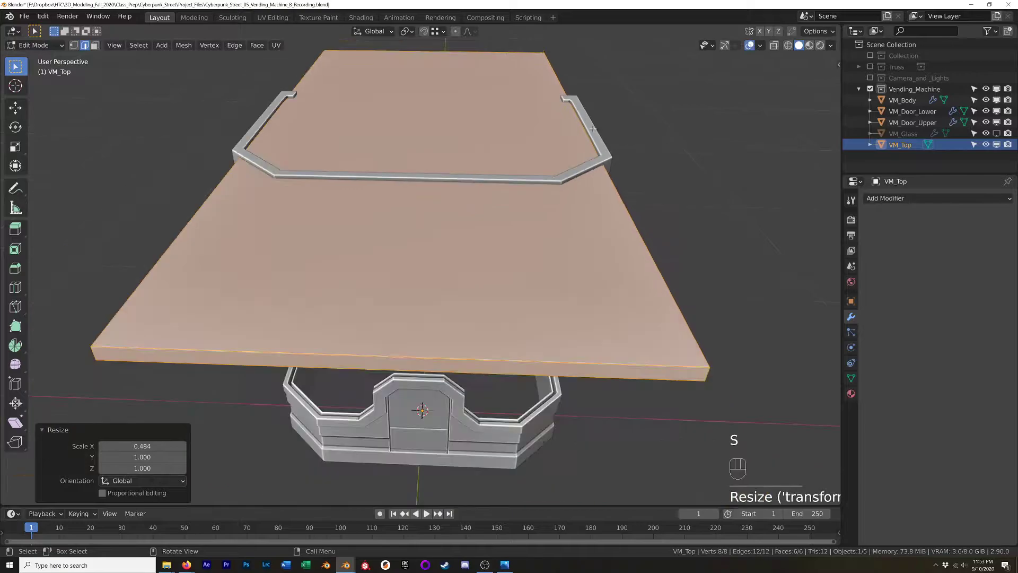
- Add one centred loop cut that splits the slab into two equal halves across X
key("ctrl+r")
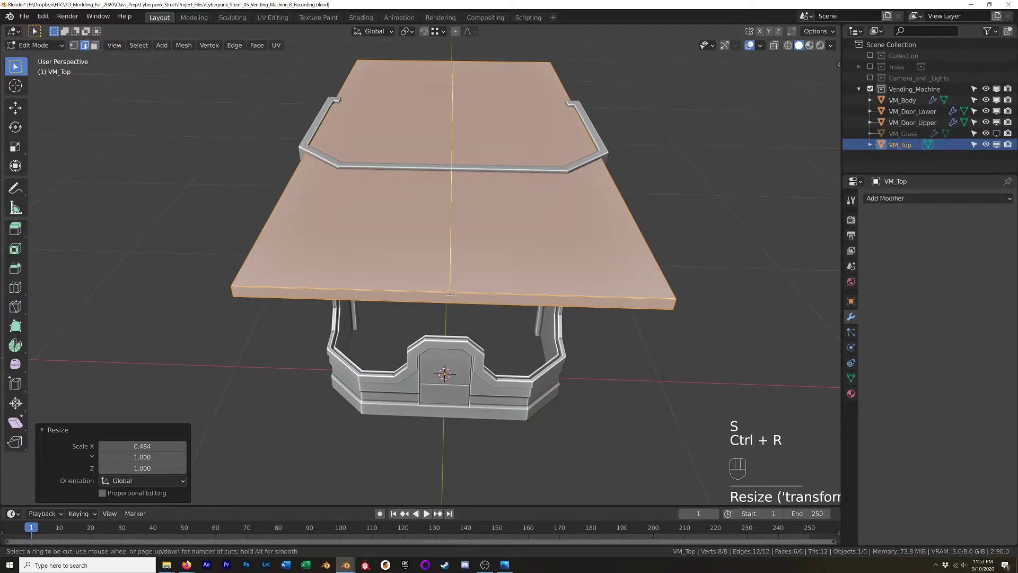
left_click(450, 294)
right_click(449, 295)
middle_click_drag(449, 295, 514, 254)
- Delete the slab's negative-X half and add an X-axis Mirror modifier with clipping enabled
key("KP_7")
scroll(465, 250, "up", 2)
scroll(480, 279, "down", 3)
scroll(512, 255, "down", 4)
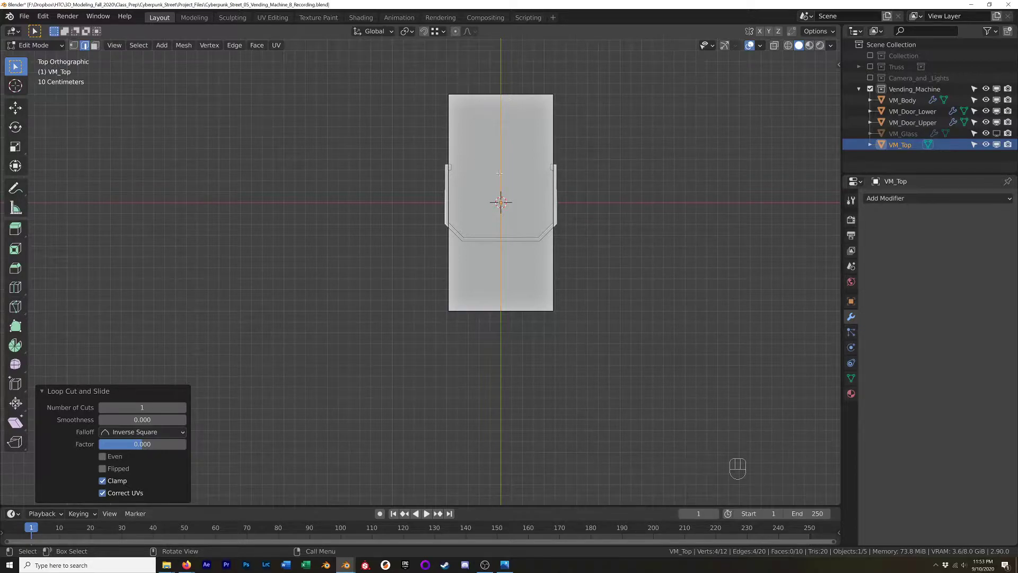
key("z")
key("1")
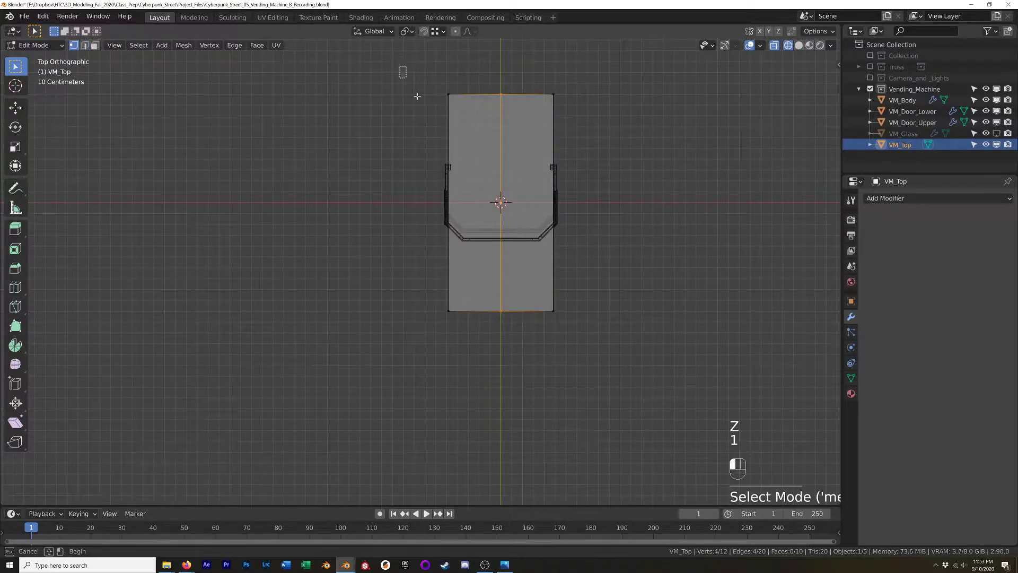
left_click_drag(397, 65, 476, 348)
key("x")
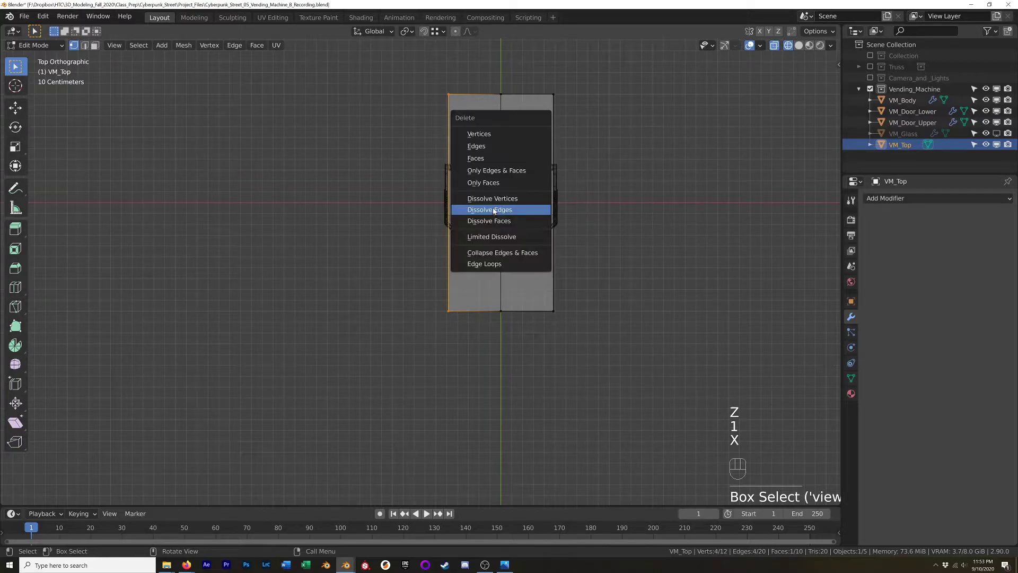
left_click(499, 137)
left_click(885, 202)
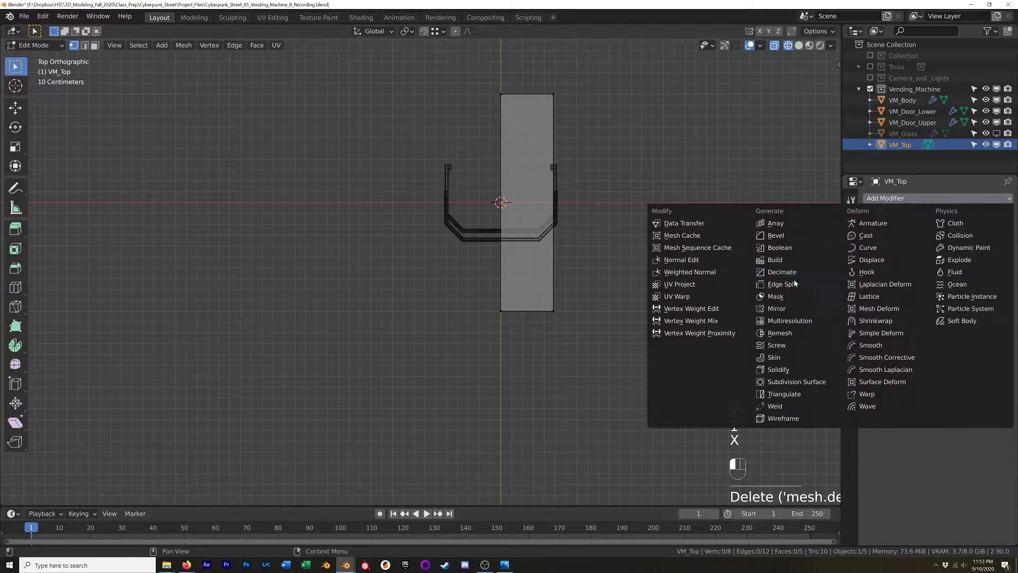
left_click(786, 314)
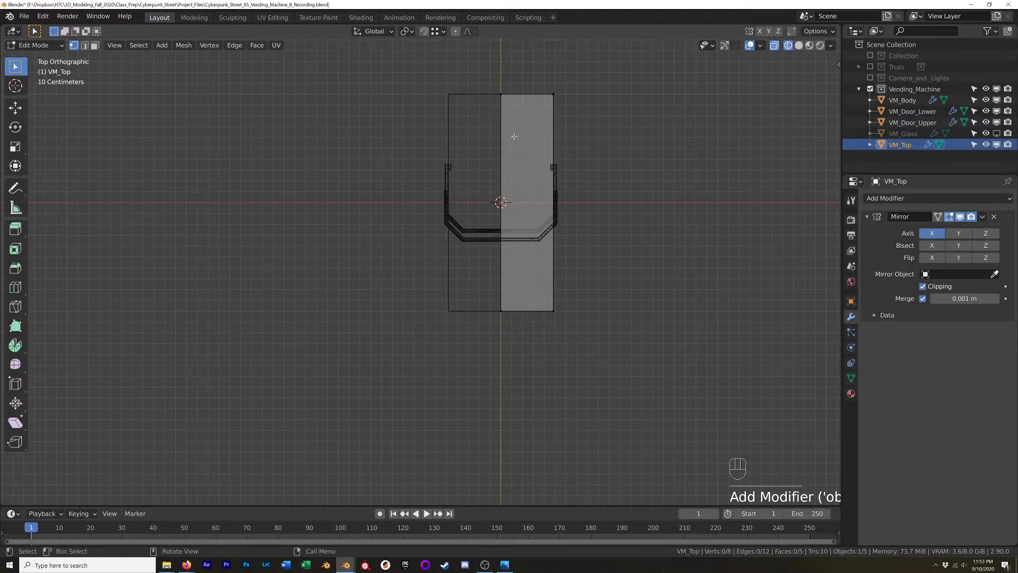
- Test the mirror clipping by trying to move the slab's centre-line vertices along X
left_click_drag(521, 80, 482, 336)
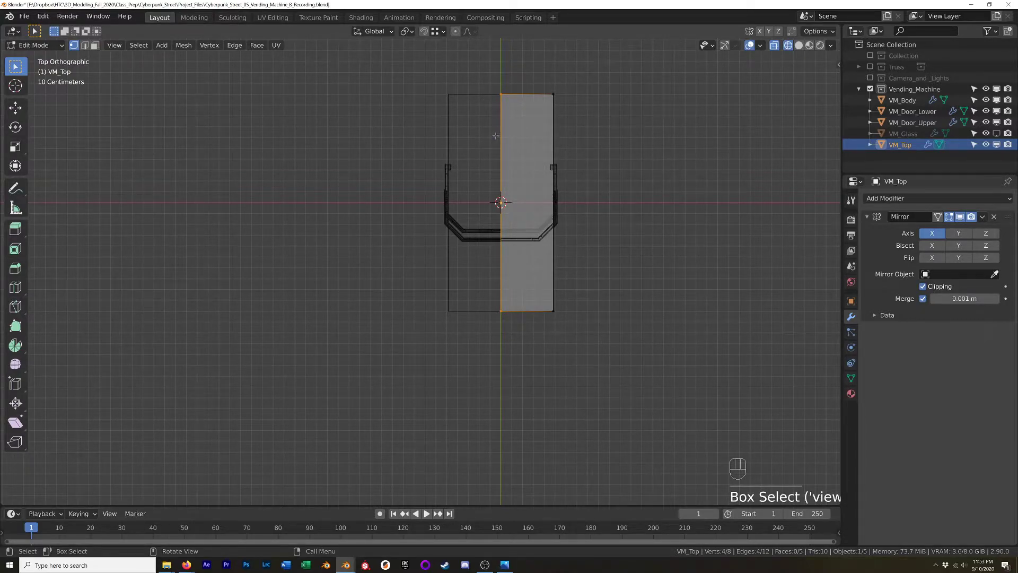
key("g")
key("x")
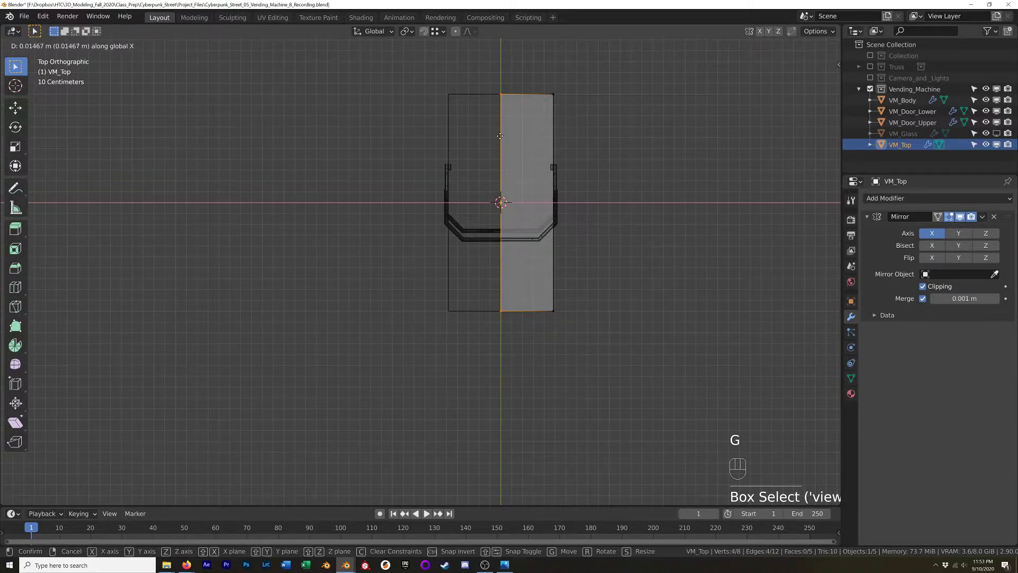
left_click(468, 132)
scroll(503, 165, "down", 1)
- Shorten the whole slab along Y to a scale of about 0.328 to match the body's depth
key("a")
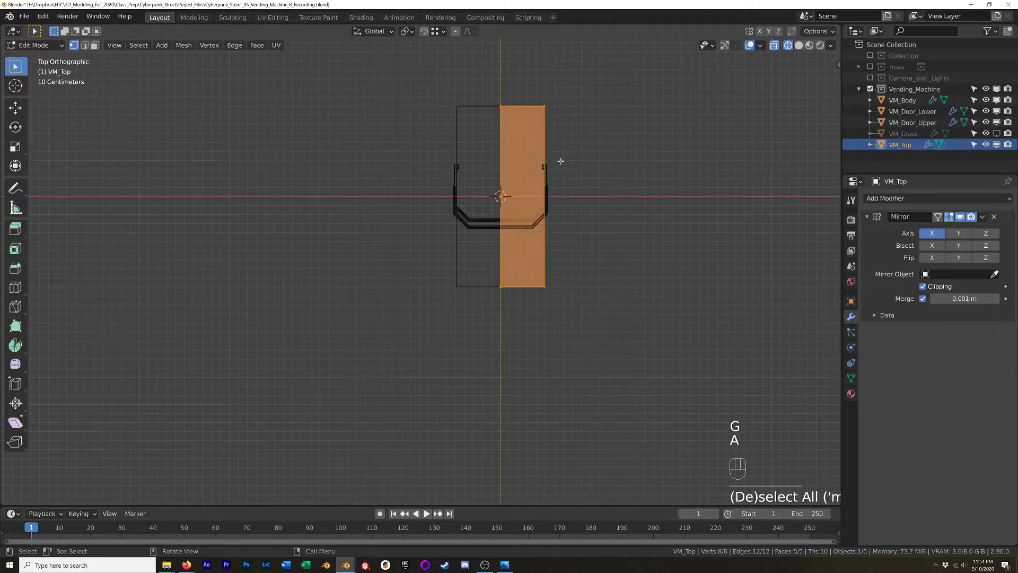
key("z")
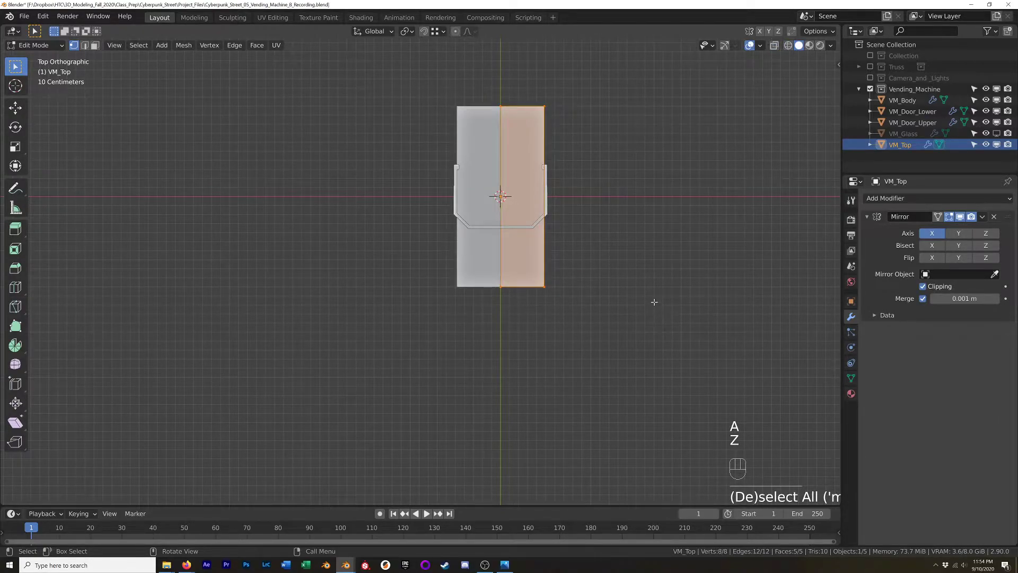
key("s")
key("y")
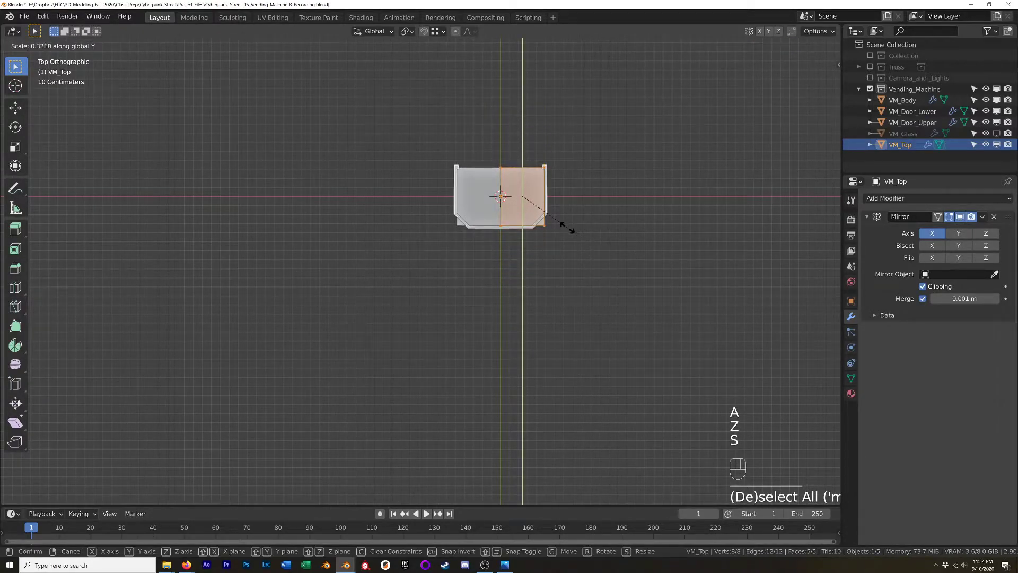
left_click(565, 234)
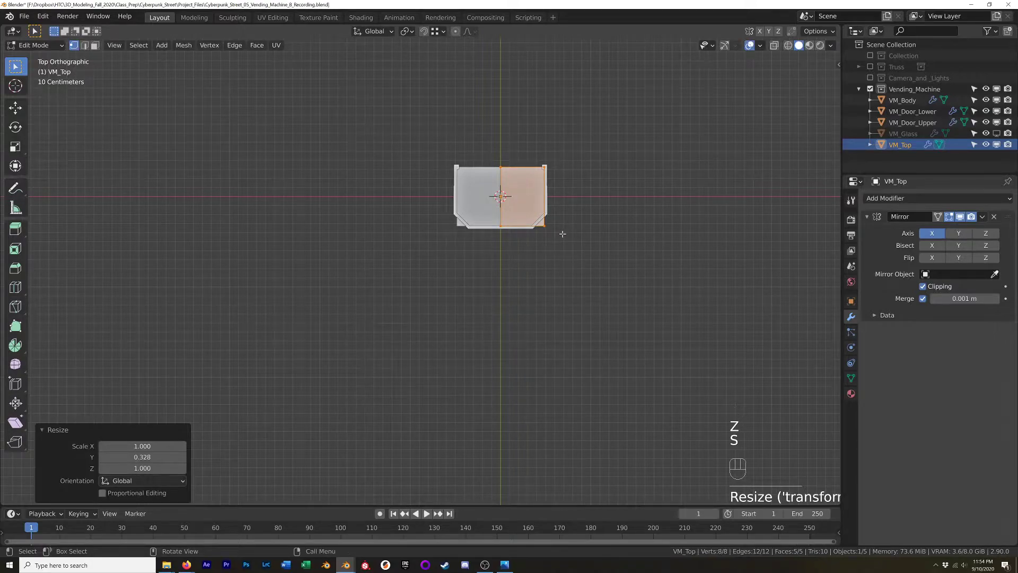
- Select the slab's front vertices and move them about 0.004 m along Y to fit against the front rim
scroll(511, 277, "up", 5)
middle_click_drag(545, 259, 688, 209, "shift")
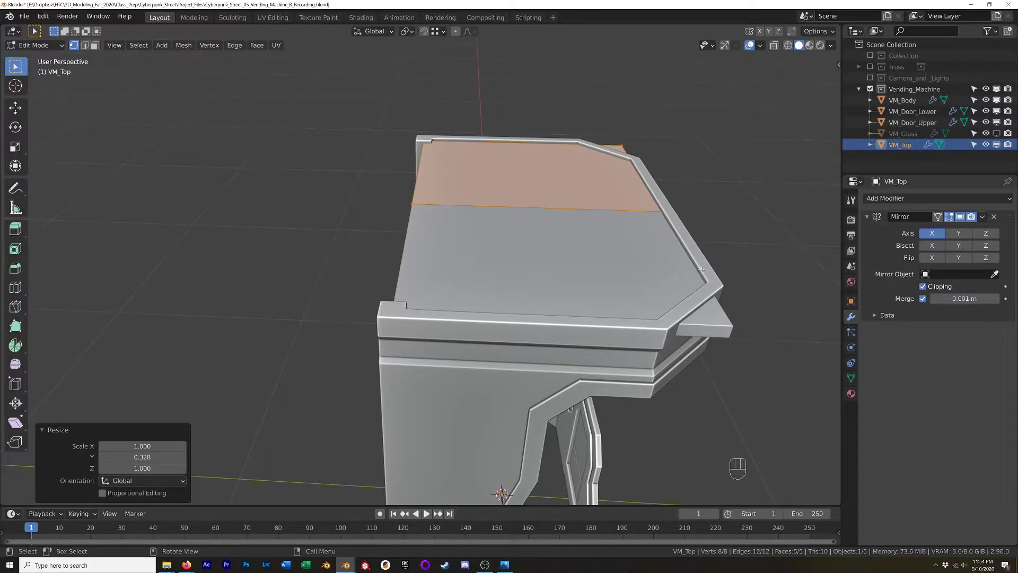
middle_click_drag(693, 262, 713, 233)
middle_click_drag(713, 234, 690, 246, "shift")
scroll(690, 246, "up", 4)
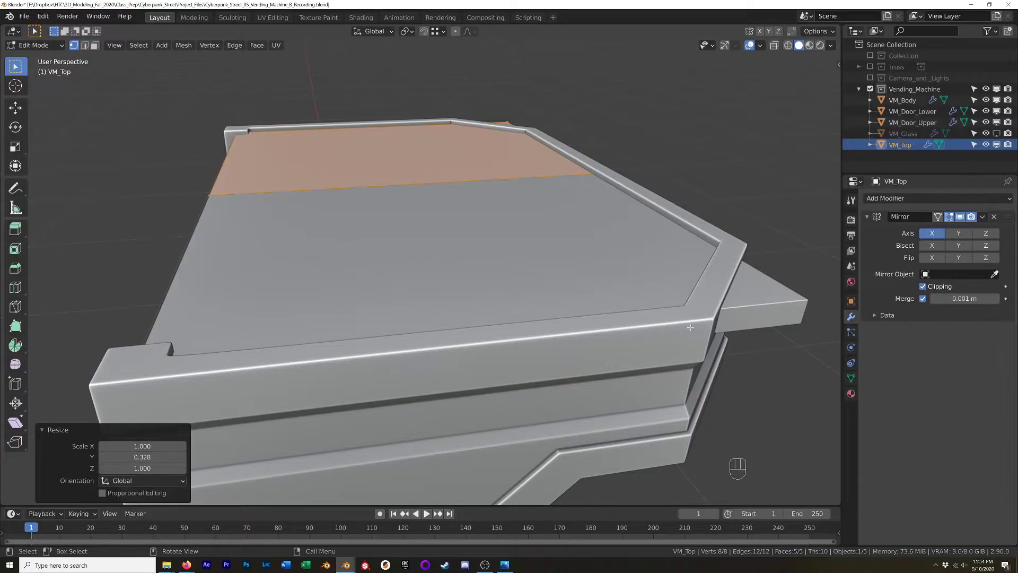
mouse_move(698, 240)
middle_mouse_down()
mouse_move(631, 197)
mouse_move(597, 203)
mouse_move(471, 153)
mouse_move(441, 162)
mouse_move(428, 200)
mouse_move(512, 187)
middle_mouse_up()
key("z")
left_click(304, 195)
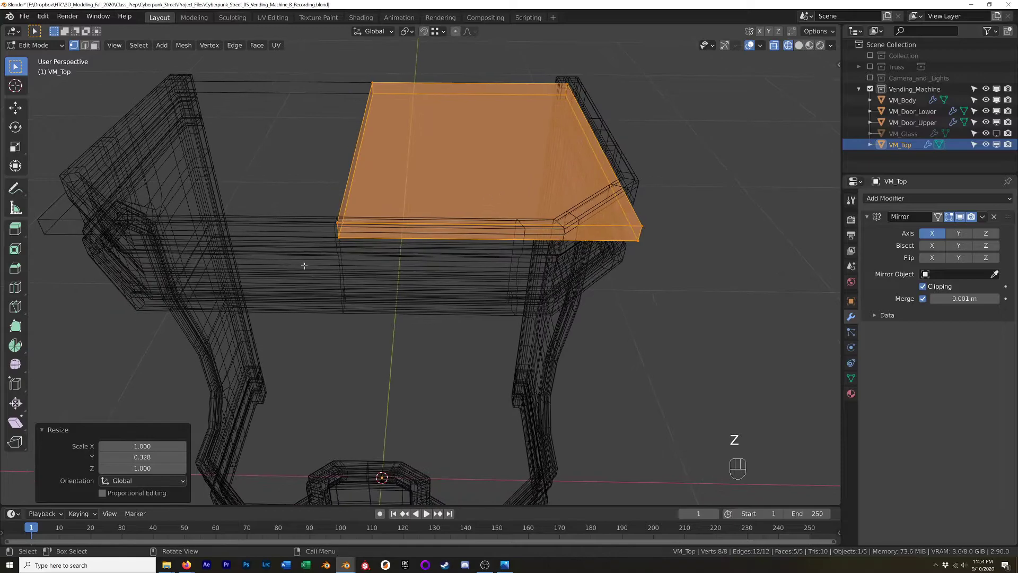
left_click_drag(339, 276, 733, 181)
left_click_drag(296, 291, 747, 192)
key("z")
left_click(640, 212)
mouse_move(522, 212)
middle_mouse_down()
mouse_move(683, 225)
mouse_move(476, 228)
middle_mouse_up()
key("g")
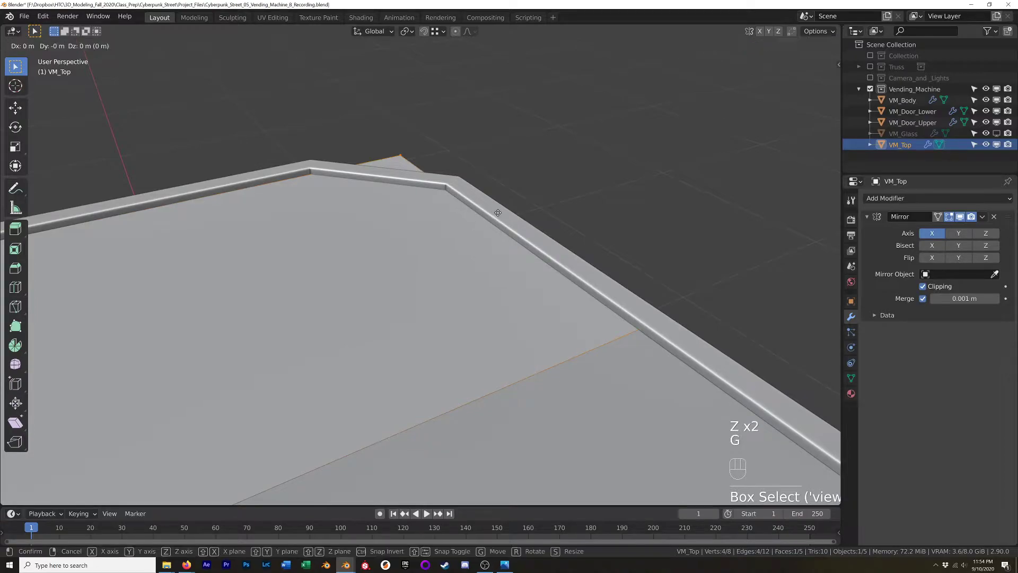
key("y")
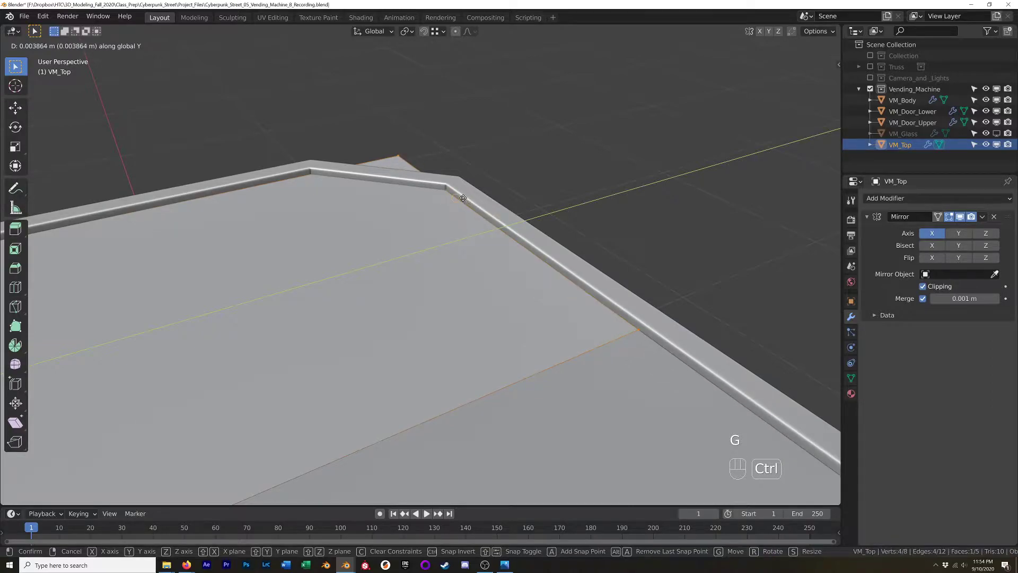
left_click(462, 198, "ctrl")
- Select the slab's outer side vertices and move them about 0.0007 m along X to fit against the side rim
middle_click_drag(463, 198, 447, 168)
key("shift+z")
scroll(396, 228, "down", 4)
left_click_drag(389, 109, 520, 414)
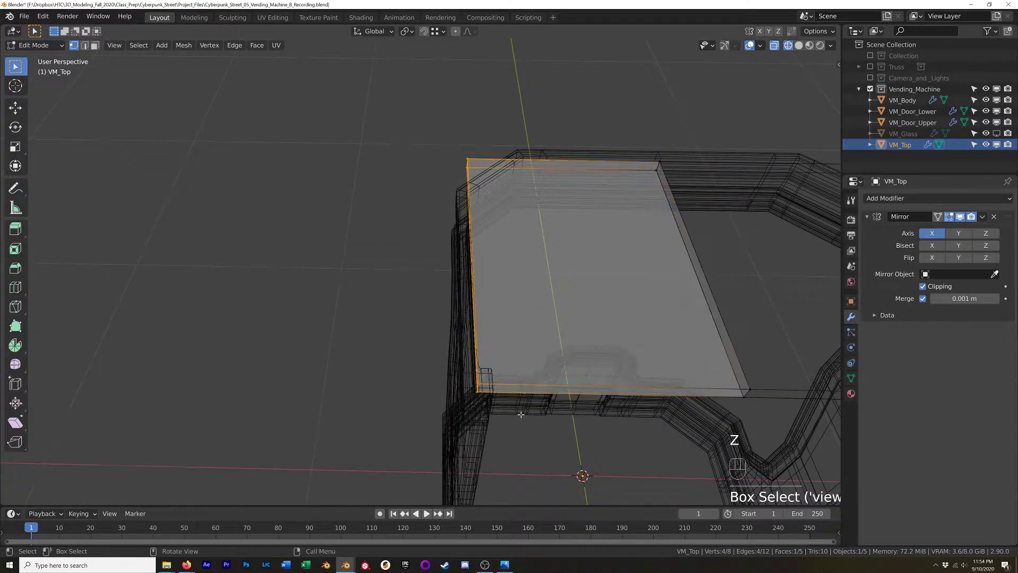
key("shift+z")
middle_click_drag(521, 414, 418, 331)
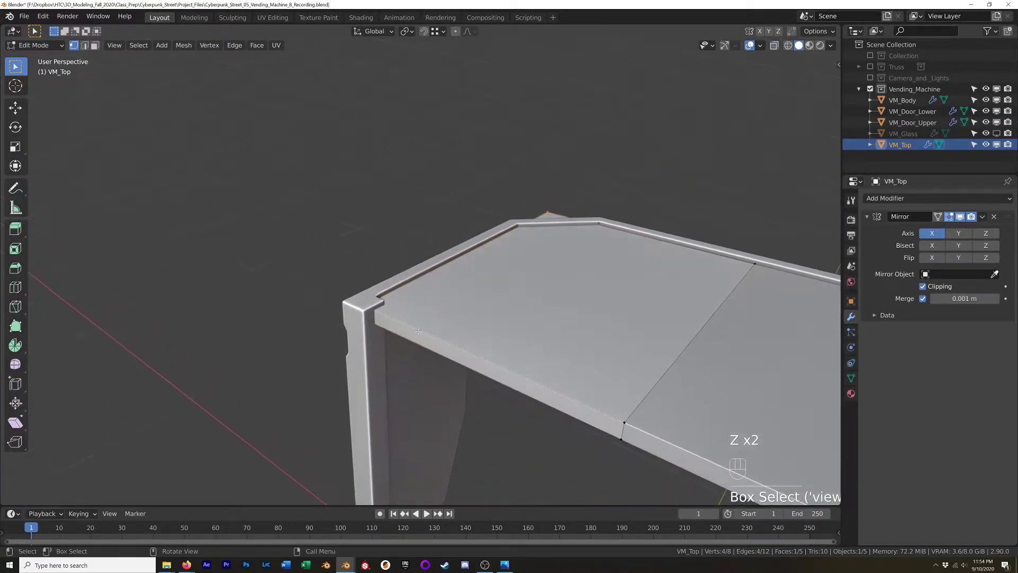
scroll(418, 330, "up", 3)
middle_click_drag(407, 285, 428, 285)
key("g")
key("x")
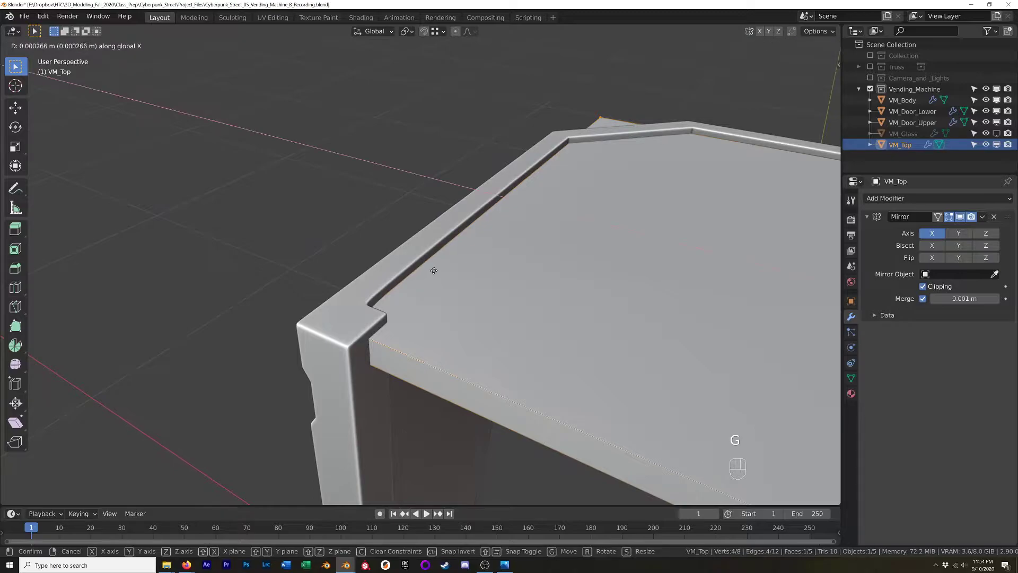
key("ctrl")
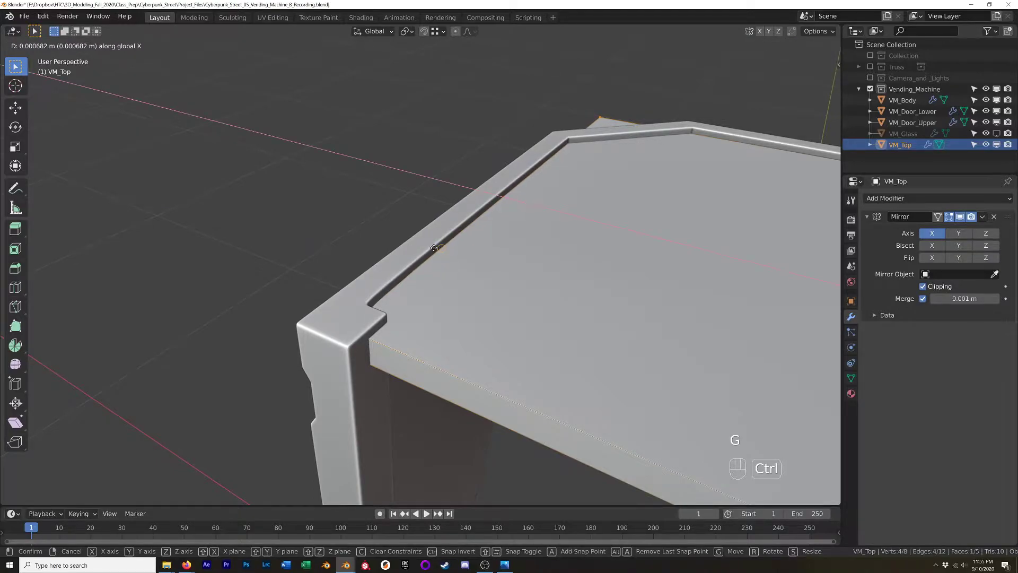
left_click(435, 248)
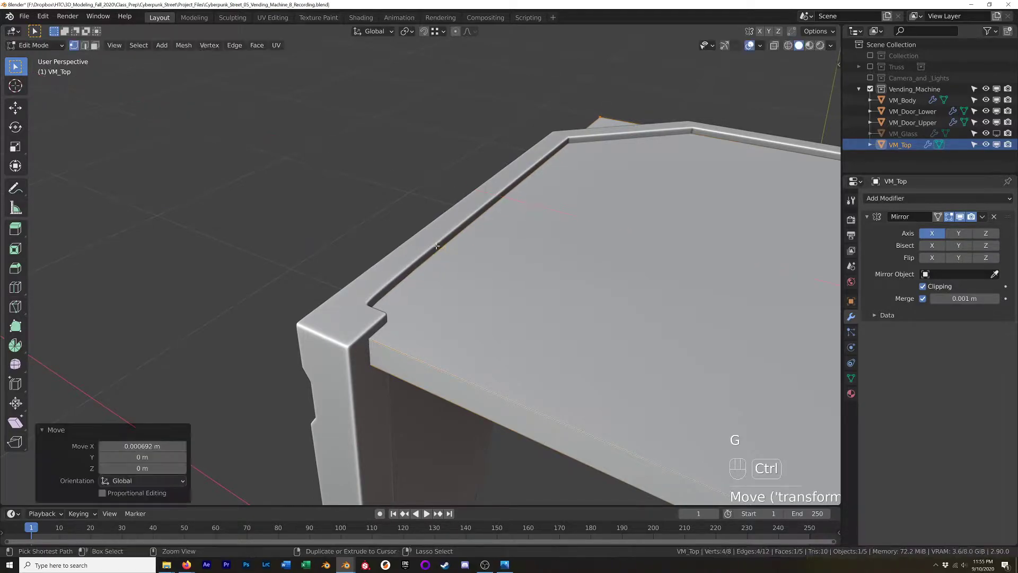
- Select the slab's rear vertices and move them about -0.028 m along Y to meet the notch in the body's rear corner
middle_click_drag(435, 249, 389, 231)
scroll(389, 232, "down", 3)
key("z")
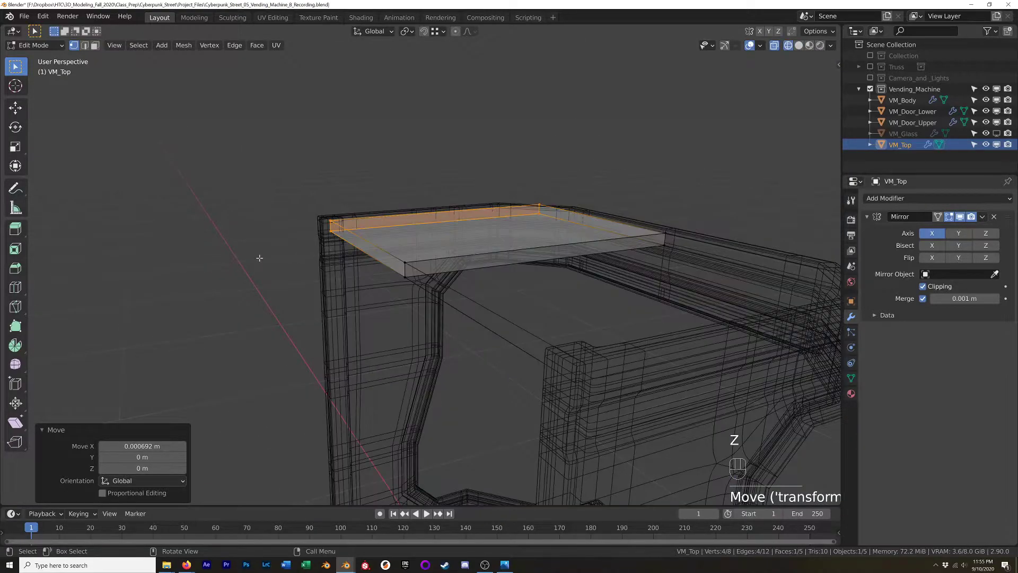
left_click_drag(256, 329, 426, 180)
key("z")
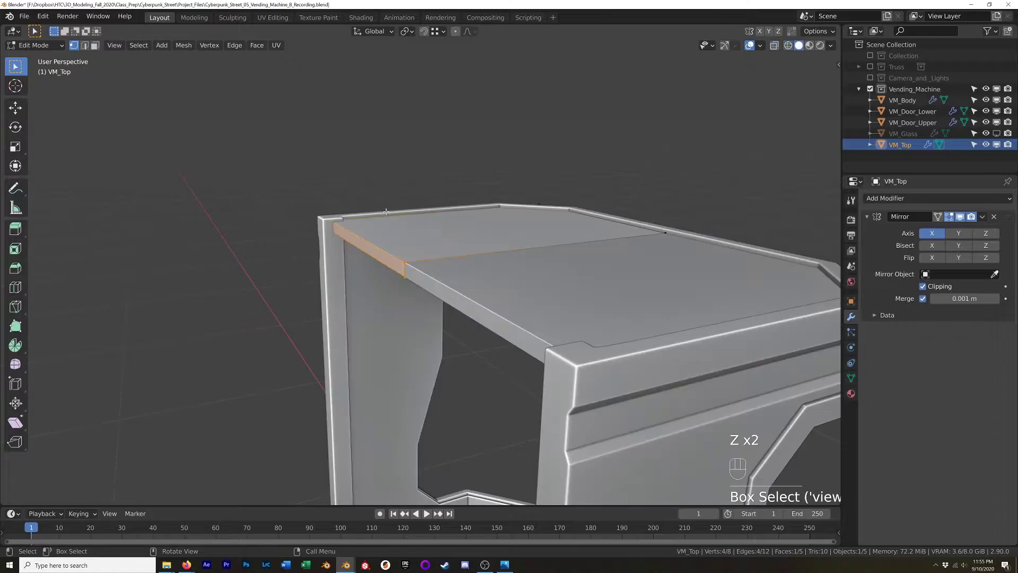
middle_click_drag(392, 246, 381, 318)
scroll(367, 197, "up", 7)
middle_click_drag(368, 197, 338, 192)
key("g")
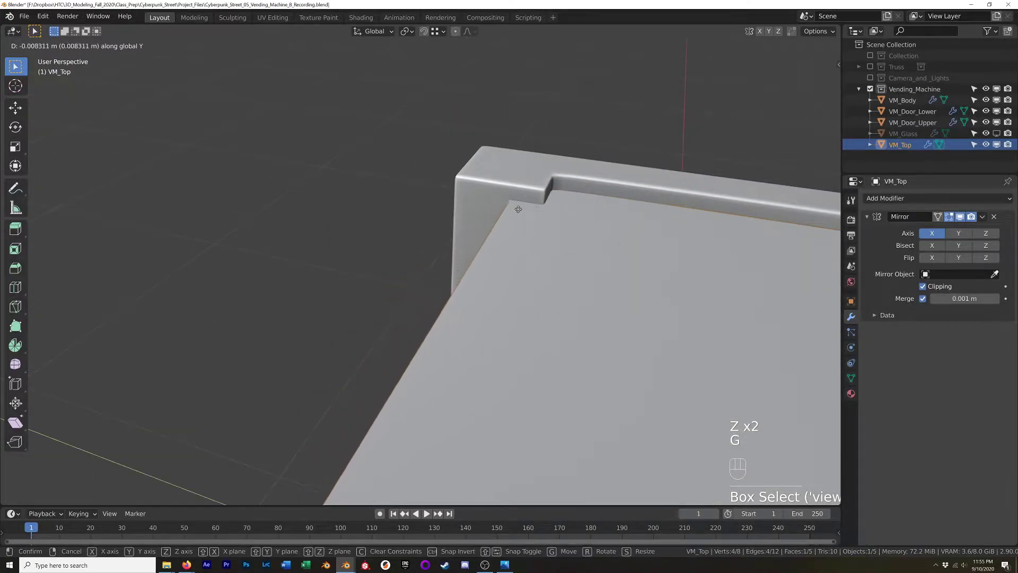
left_click(548, 192)
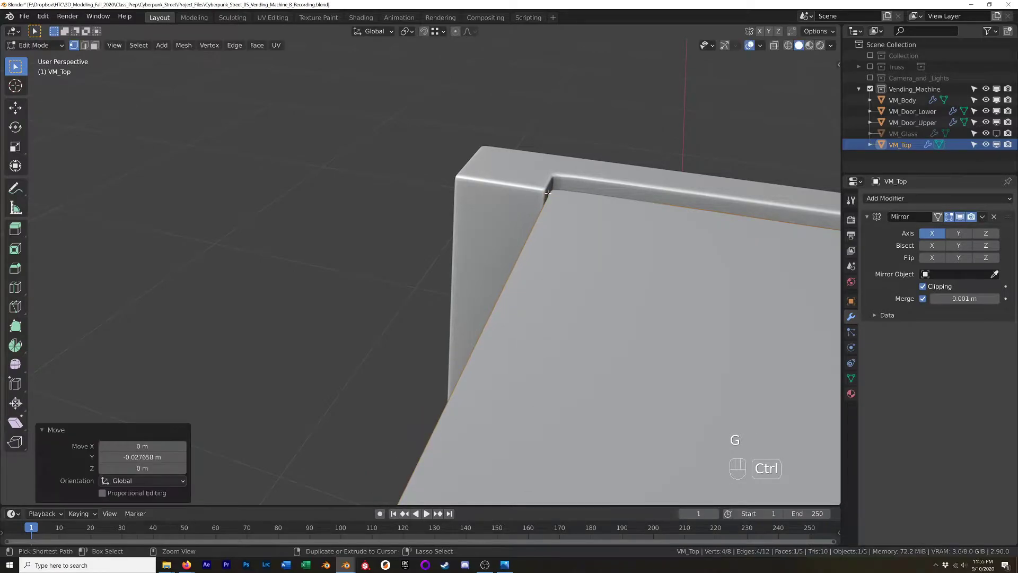
- Display the model in wireframe and preview a loop cut across the slab
middle_click_drag(548, 193, 650, 287)
scroll(585, 219, "down", 4)
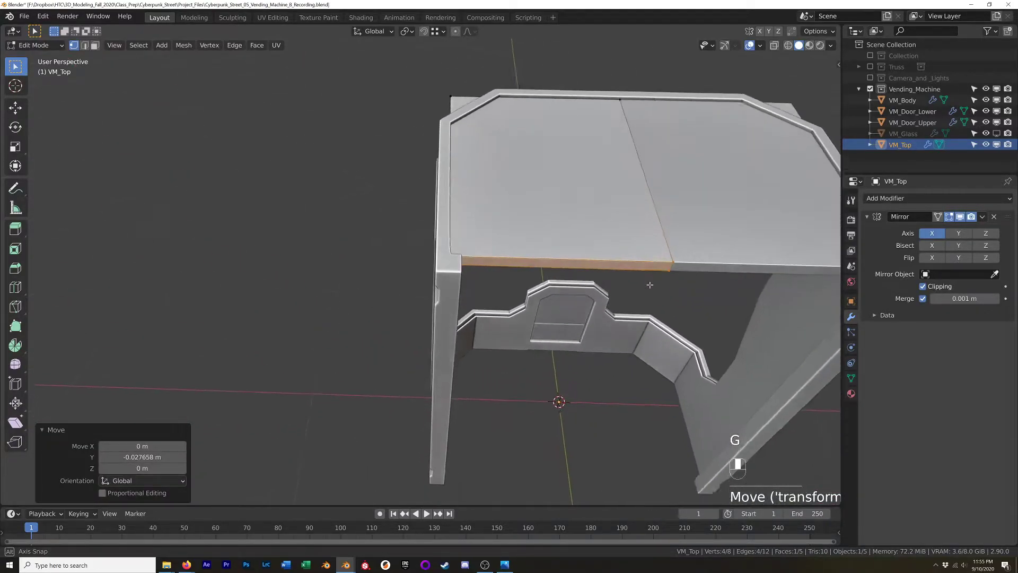
middle_click_drag(547, 120, 527, 281, "shift")
key("z")
key("z")
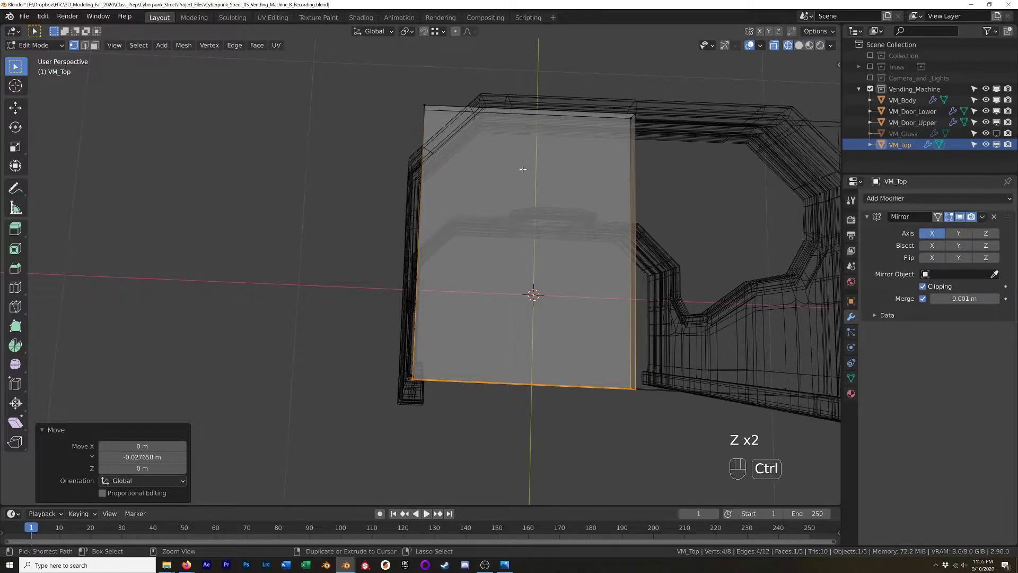
key("ctrl+r")
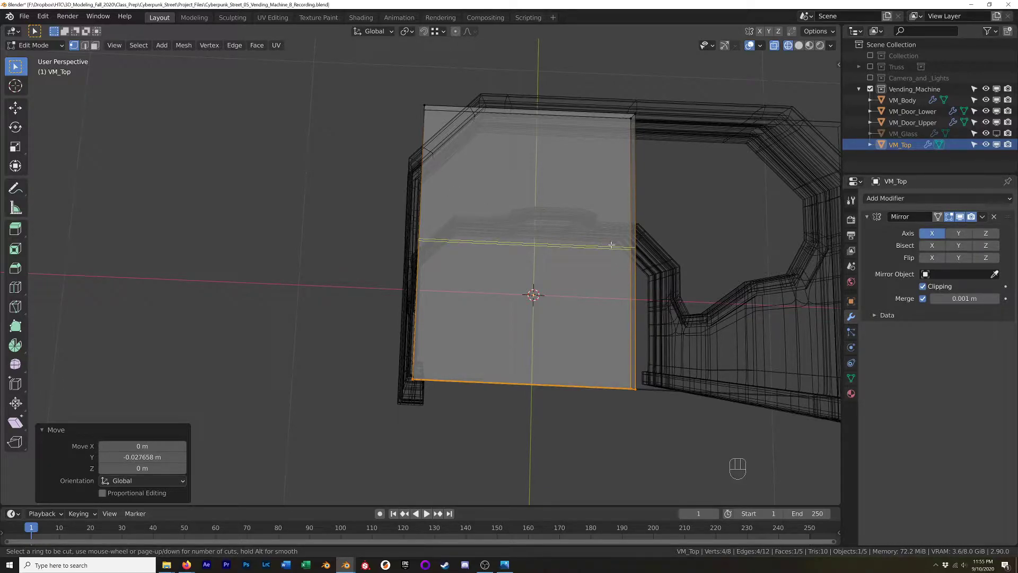
- Switch to the vending machine practice file, inspect the mesh layout of VM_Shelf_Upper, and return to the top panel
key("alt+Tab")
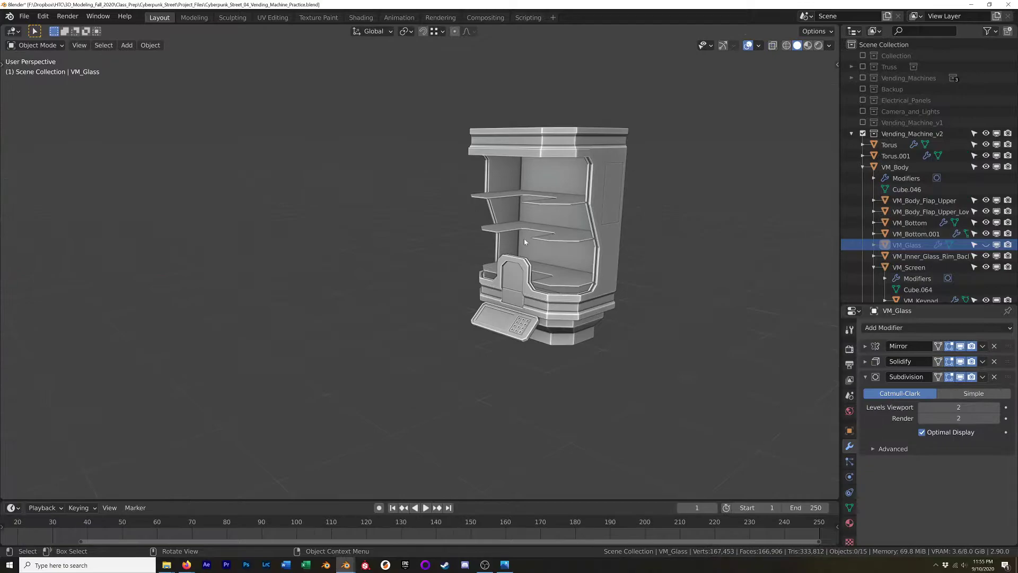
middle_click_drag(525, 242, 582, 222)
left_click(572, 241)
key("Tab")
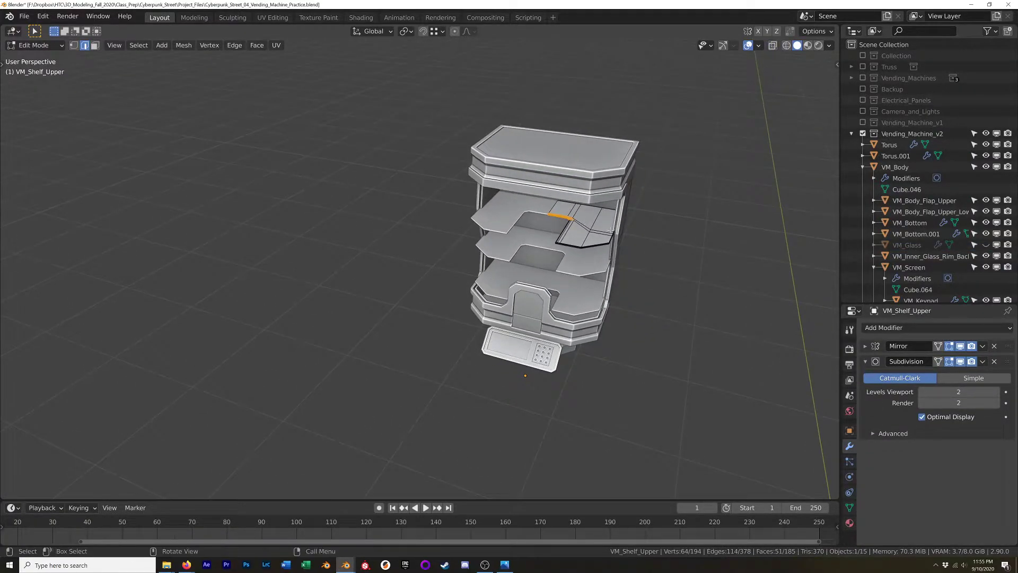
key("alt+Tab")
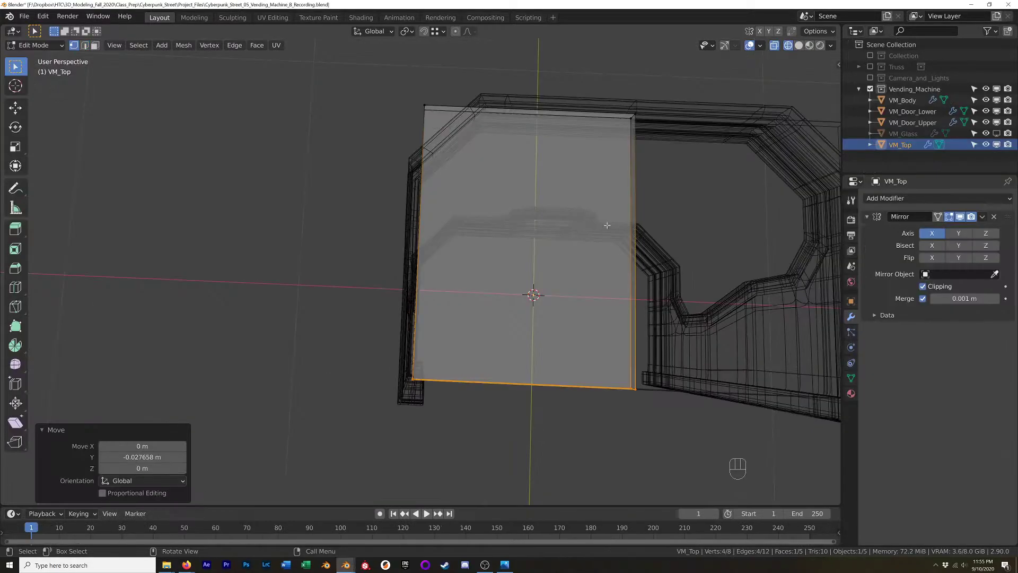
- Add one front-to-back loop cut to the slab and slide it outwards by a factor of about 0.411
key("ctrl")
key("ctrl+r")
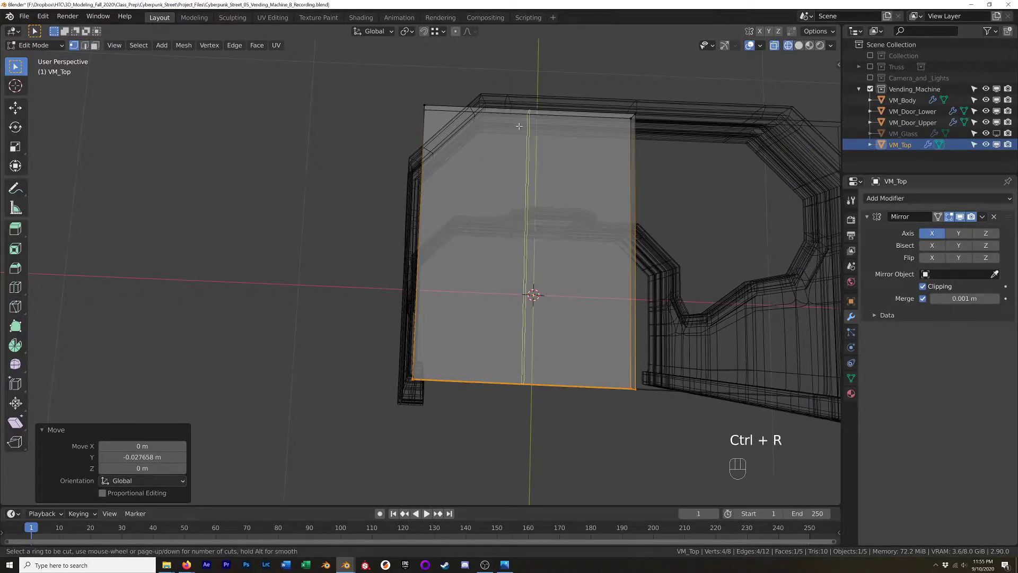
left_click(524, 130)
left_click(476, 138)
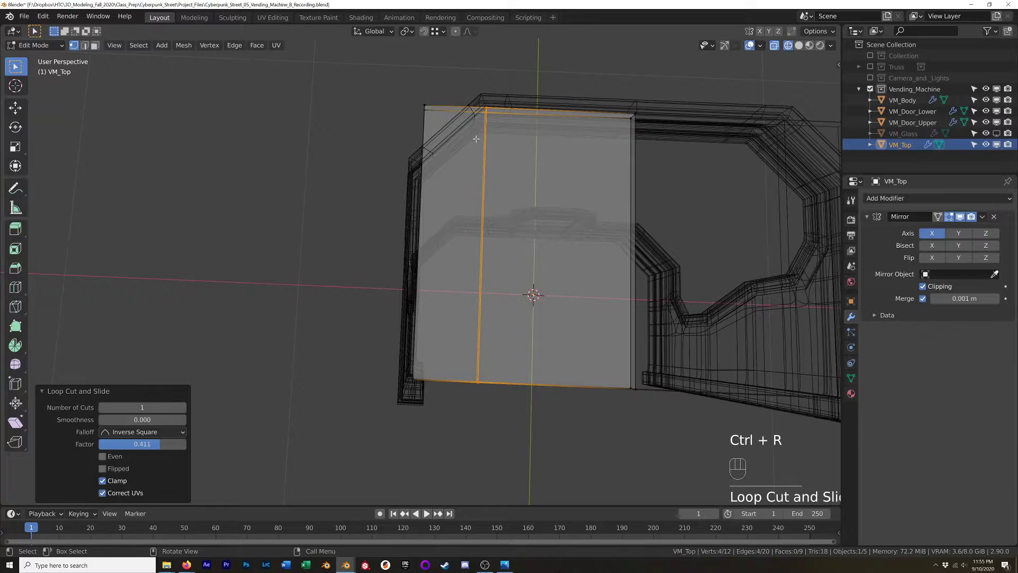
- Edge-slide the new loop by about 0.013 in top view to align it with the start of the body's angled front corner
key("KP_7")
middle_click_drag(468, 244, 551, 205, "shift")
scroll(518, 389, "up", 1)
scroll(518, 389, "up", 4)
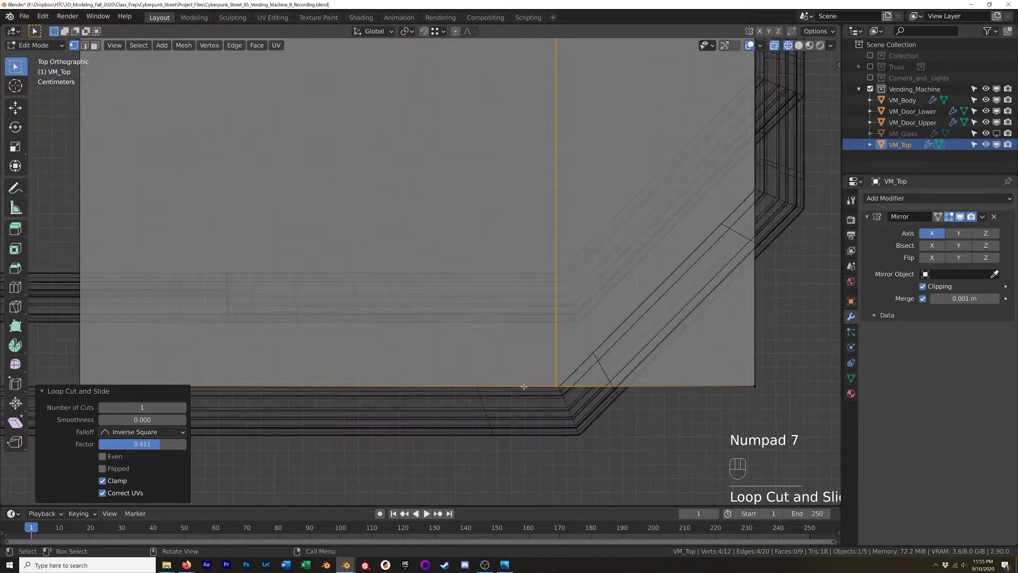
key("g")
key("g")
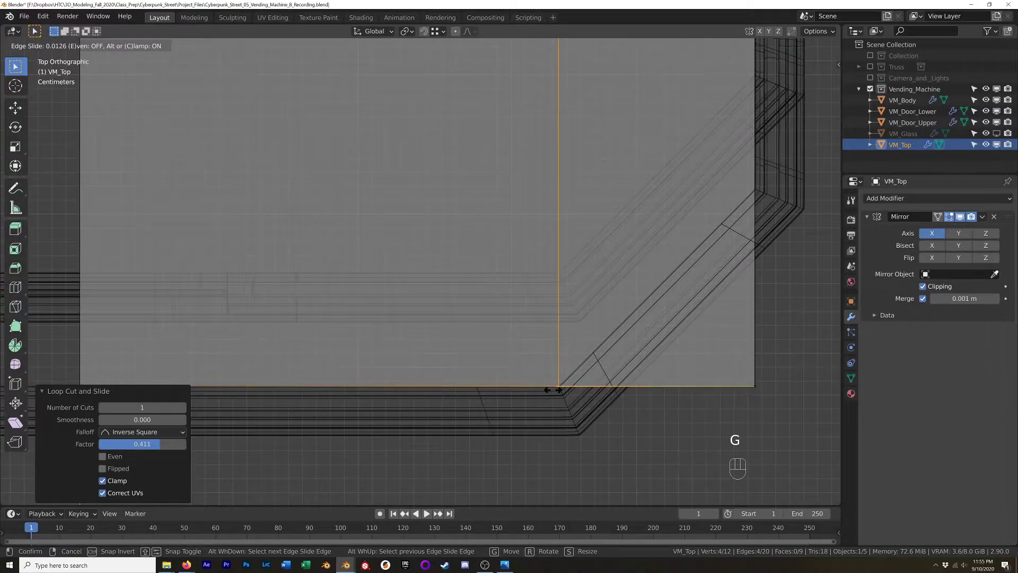
left_click(551, 390)
- Select the slab's outer front corner vertices and move them about 0.141 m along Y to follow the body's angled corner
scroll(552, 390, "down", 5)
left_click_drag(679, 321, 618, 392)
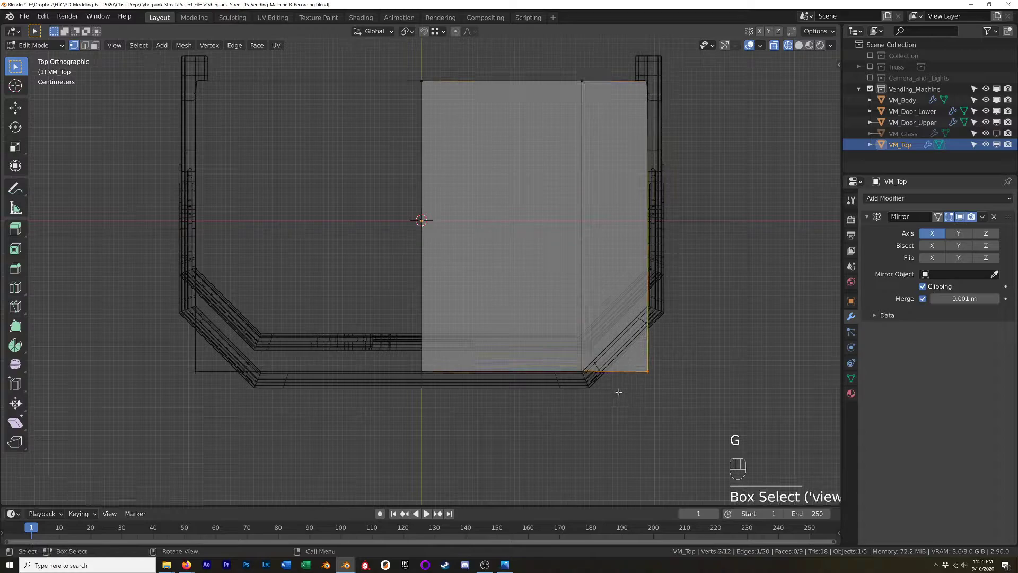
scroll(652, 341, "up", 2)
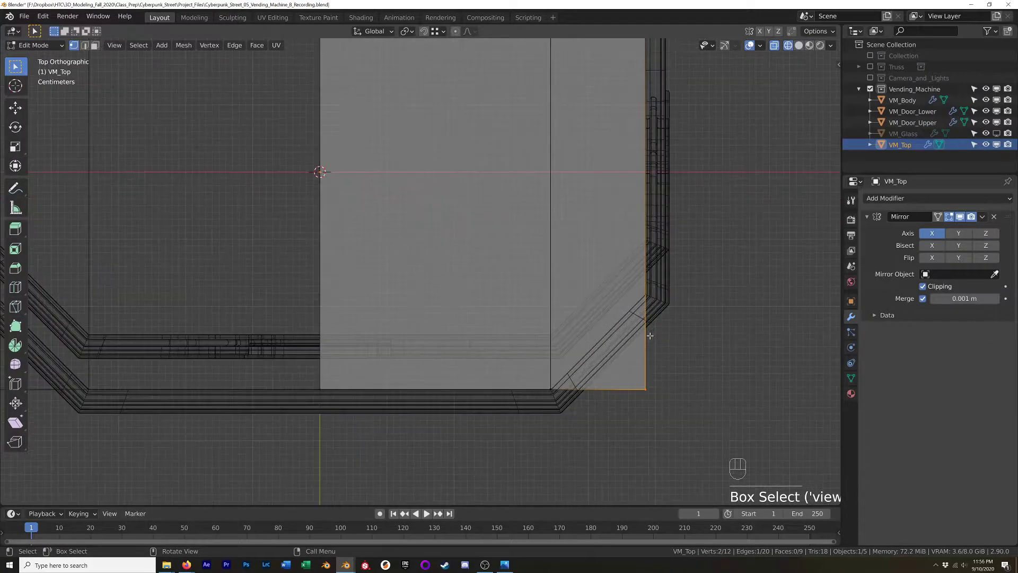
key("g")
key("y")
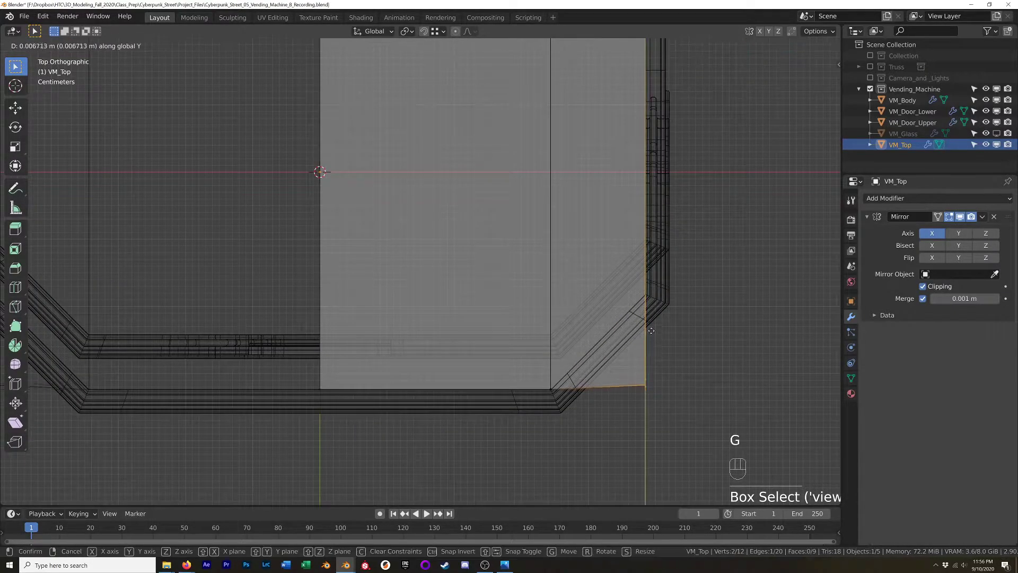
left_click(638, 243)
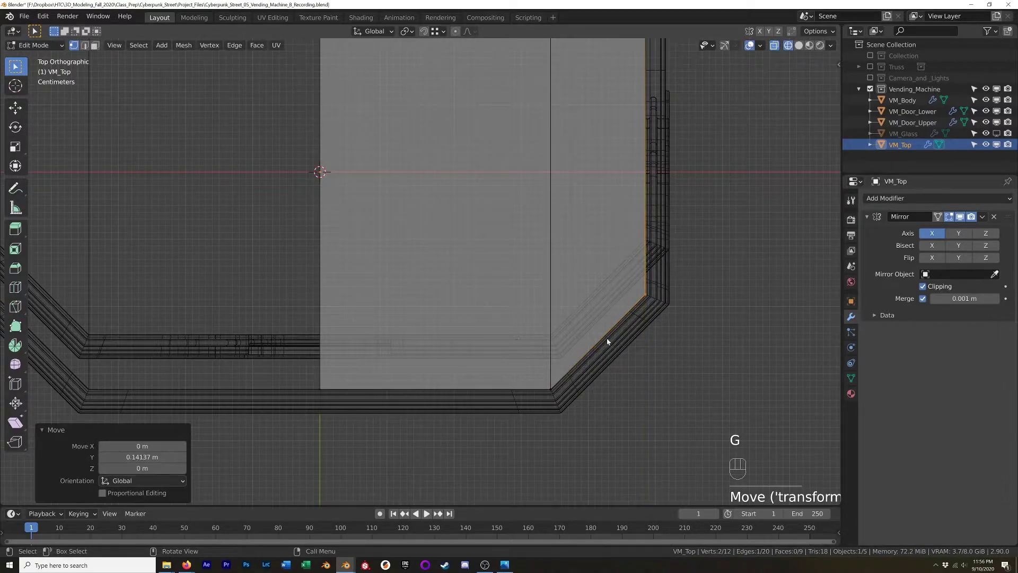
- Select the slab's two underside faces and raise them along Z to thin the panel
key("z")
scroll(541, 330, "down", 4)
mouse_move(589, 329)
middle_mouse_down()
mouse_move(561, 307)
mouse_move(661, 338)
mouse_move(350, 158)
middle_mouse_up()
middle_click_drag(520, 498, 526, 184)
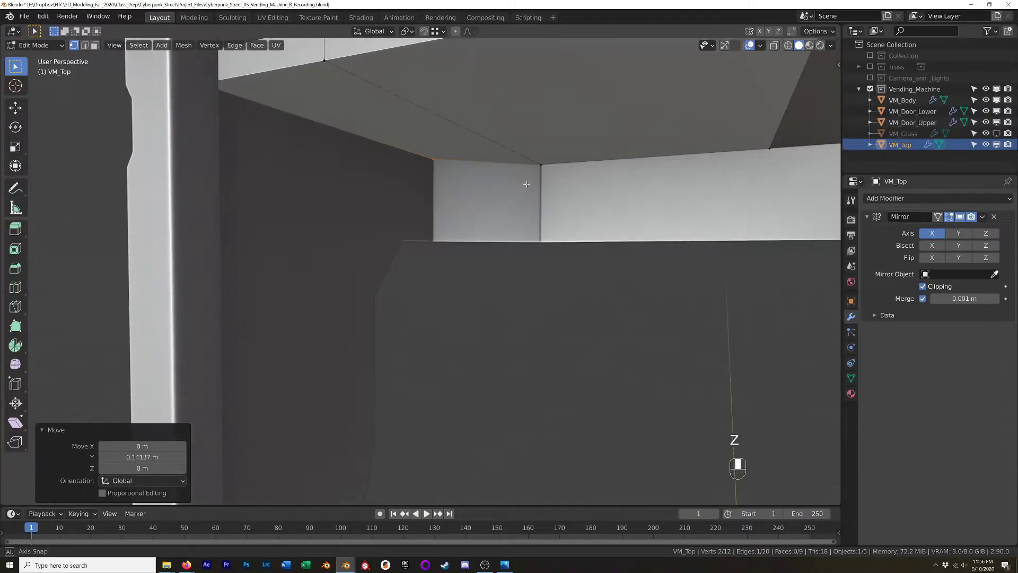
key("3")
left_click(501, 127)
left_click(471, 140, "shift")
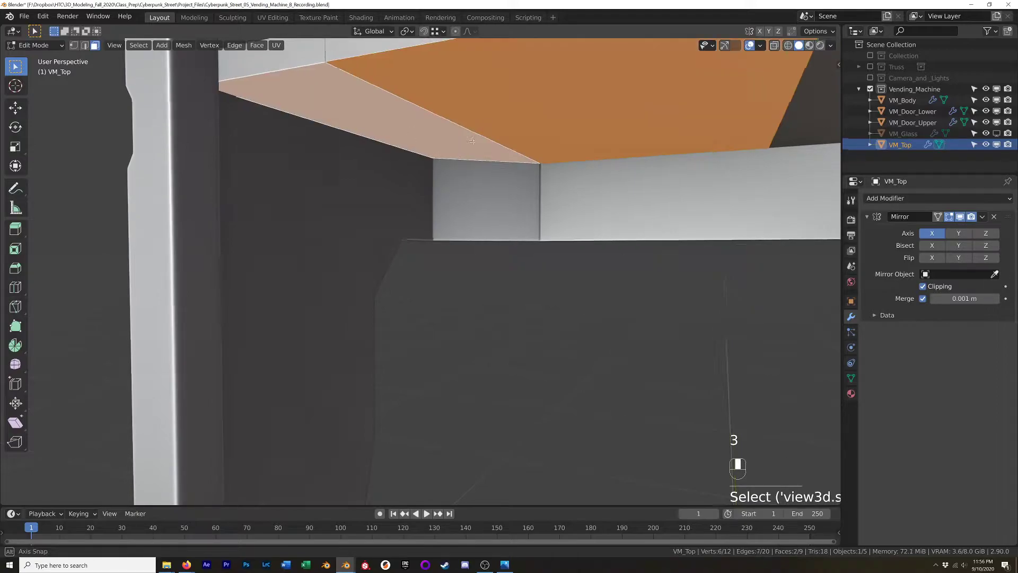
middle_click_drag(471, 140, 471, 166)
key("g")
key("z")
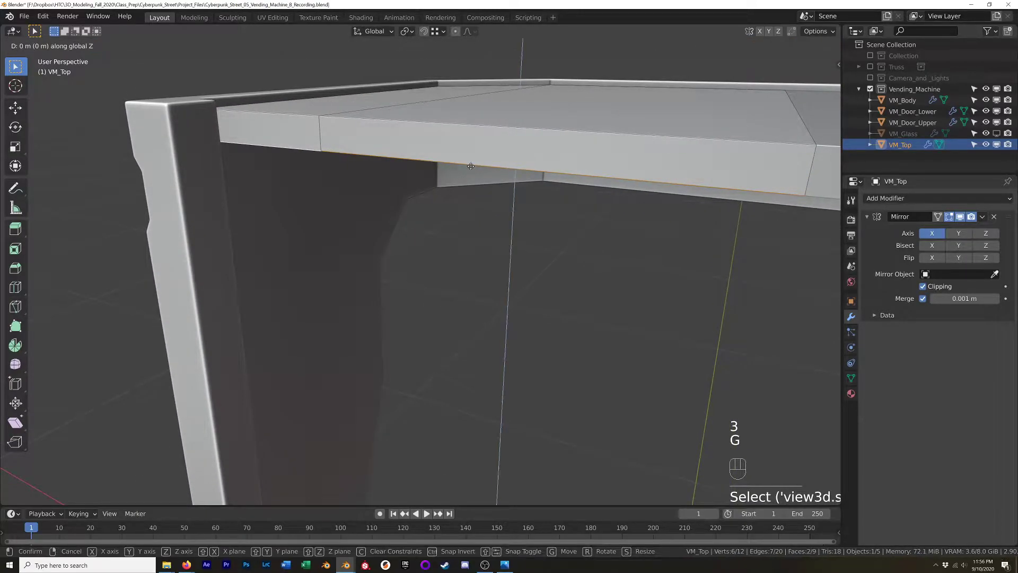
left_click(448, 165)
key("Tab")
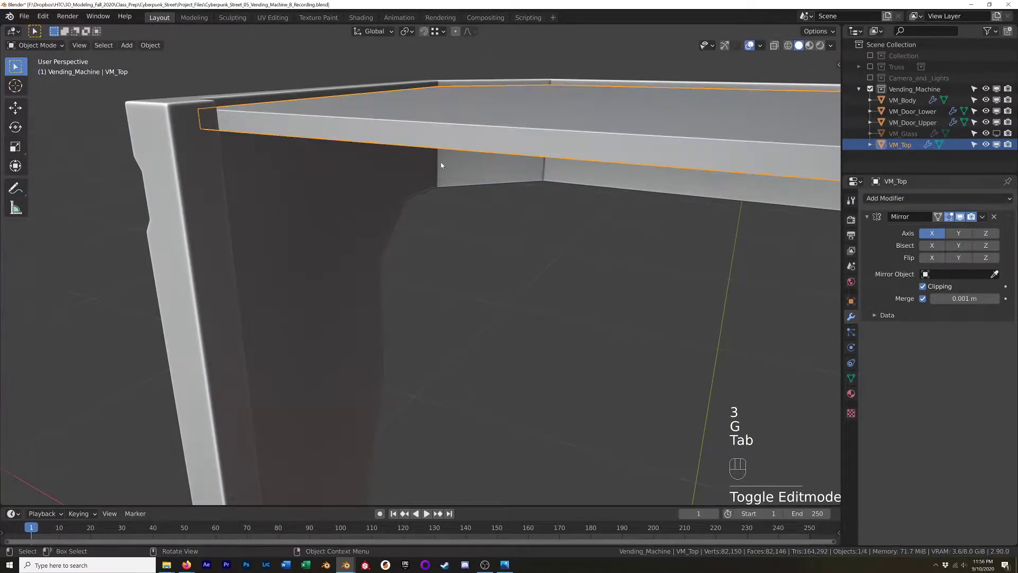
- Add a level 2 Subdivision modifier to VM_Top and shade it smooth
scroll(441, 165, "down", 4)
middle_click_drag(464, 150, 467, 167)
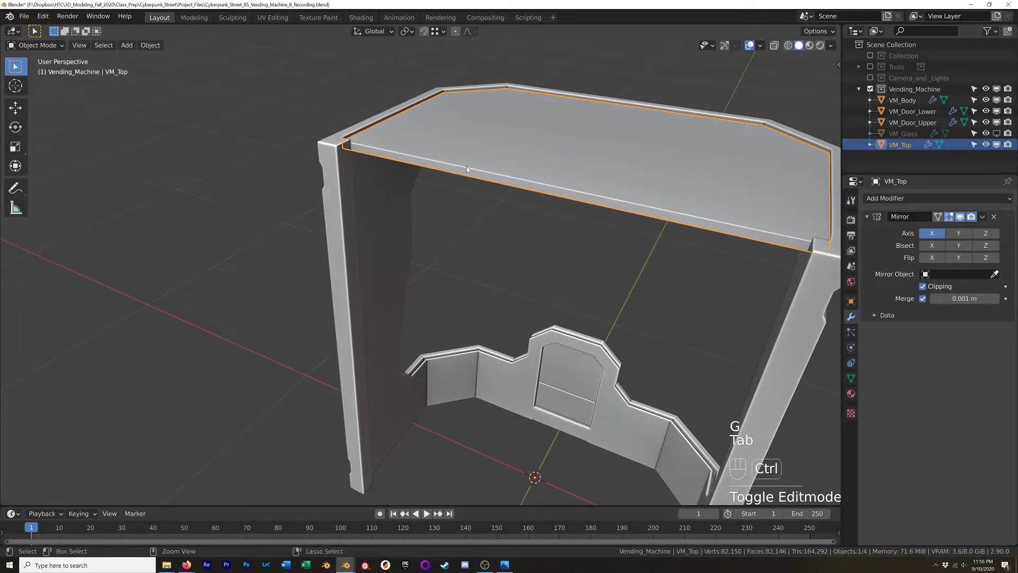
key("ctrl+2")
middle_click_drag(559, 179, 552, 175)
right_click(552, 172)
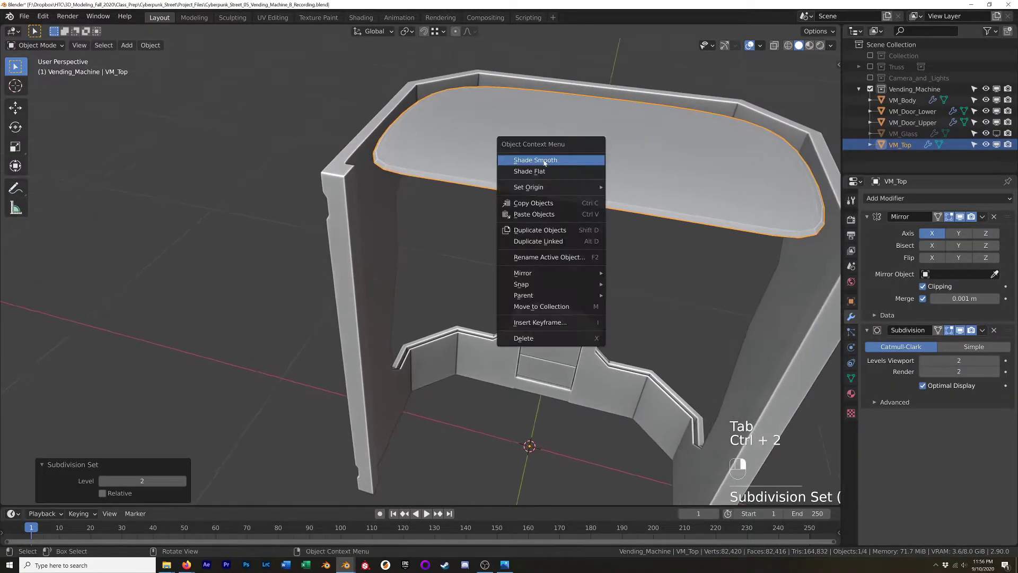
left_click(569, 160)
- Add a supporting loop cut close to the panel's rear edge with a slide factor of about 0.977
scroll(520, 169, "up", 5)
key("Tab")
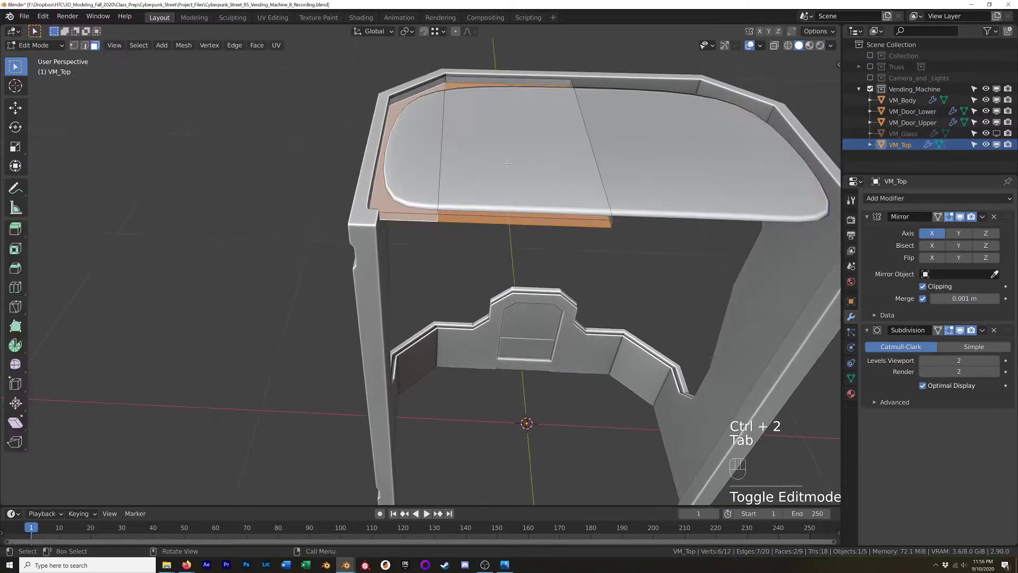
middle_click_drag(493, 183, 355, 246)
scroll(342, 195, "up", 4)
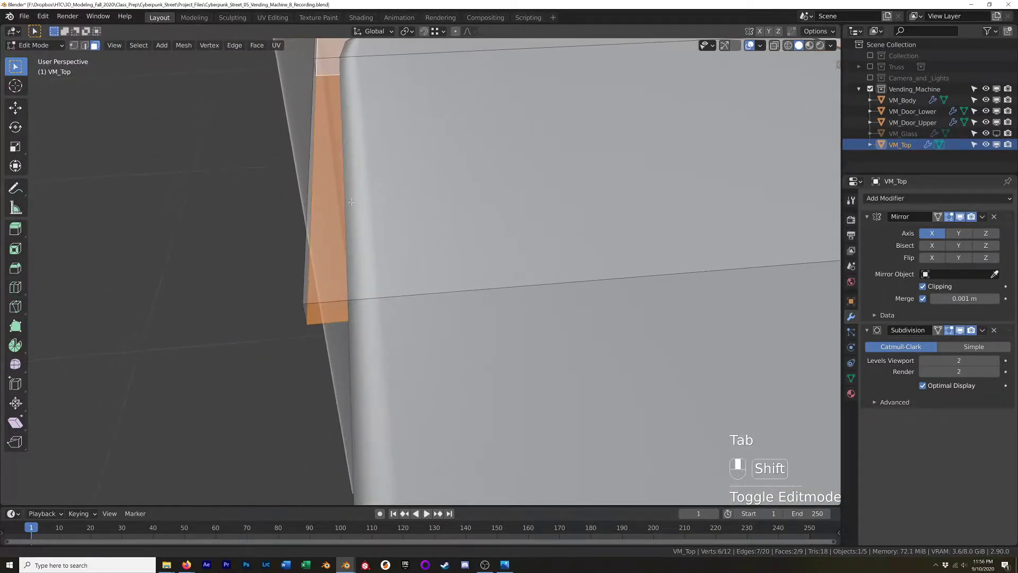
key("ctrl+r")
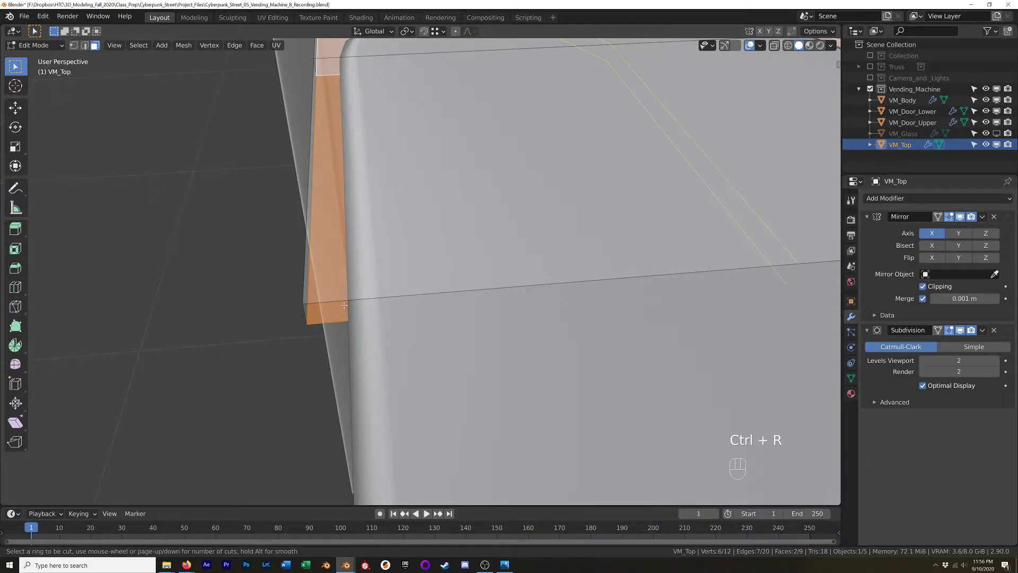
left_click(345, 308)
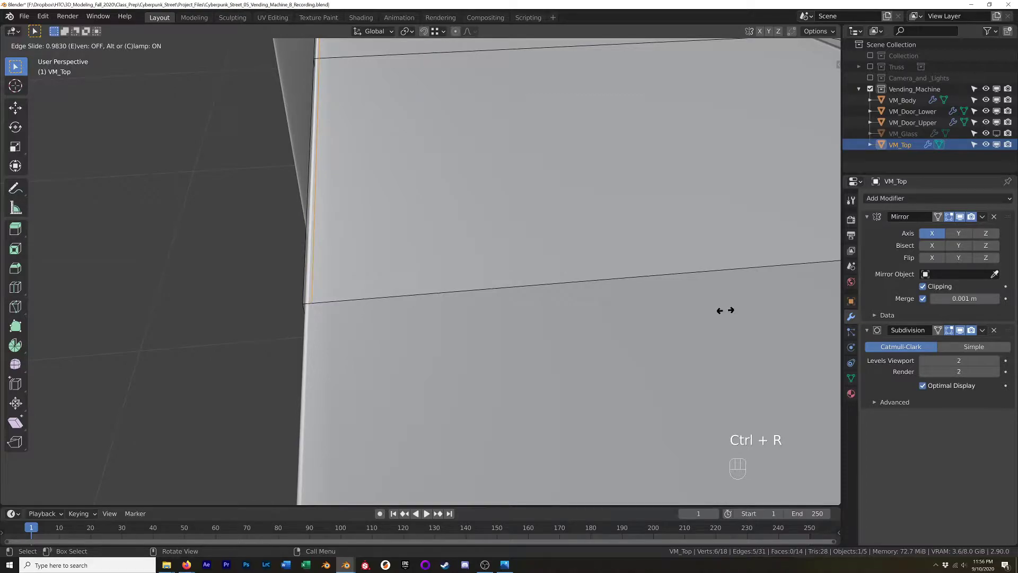
left_click(728, 310)
scroll(705, 239, "down", 6)
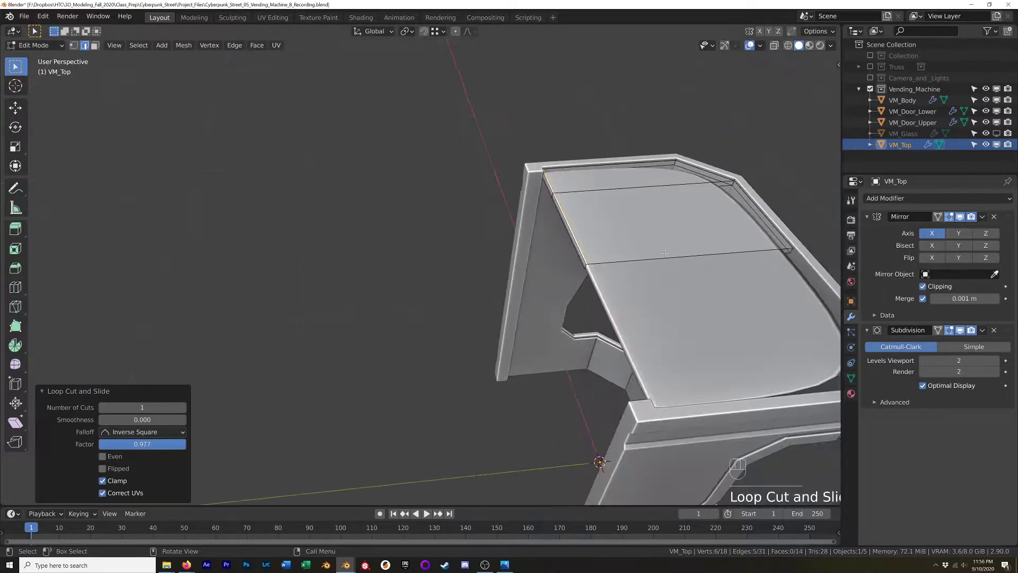
middle_click_drag(753, 230, 637, 288, "shift")
scroll(608, 257, "up", 6)
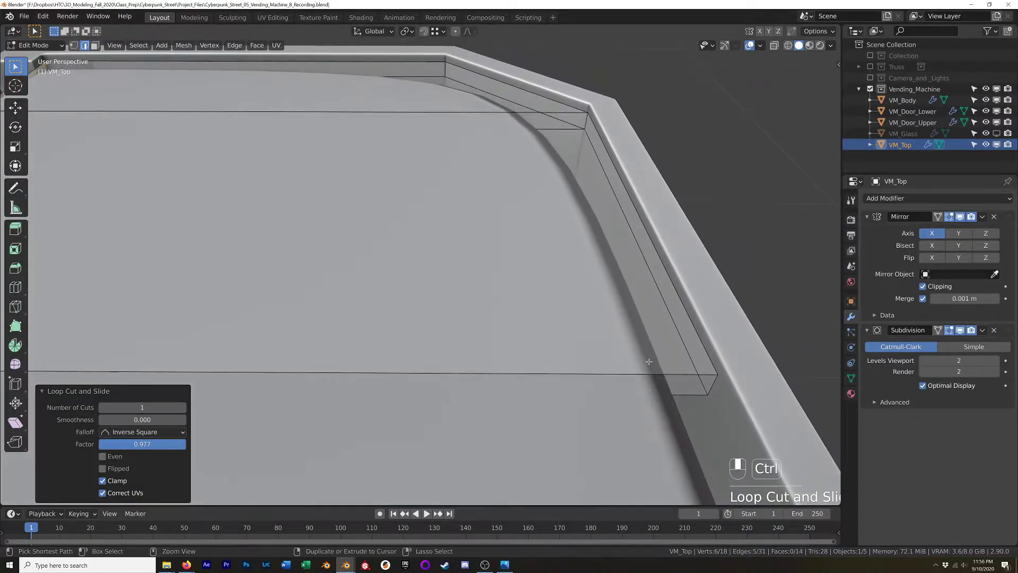
- Add a supporting loop cut close to the panel's front and angled corner edge with a slide factor of about -0.978
key("ctrl+e")
key("ctrl+r")
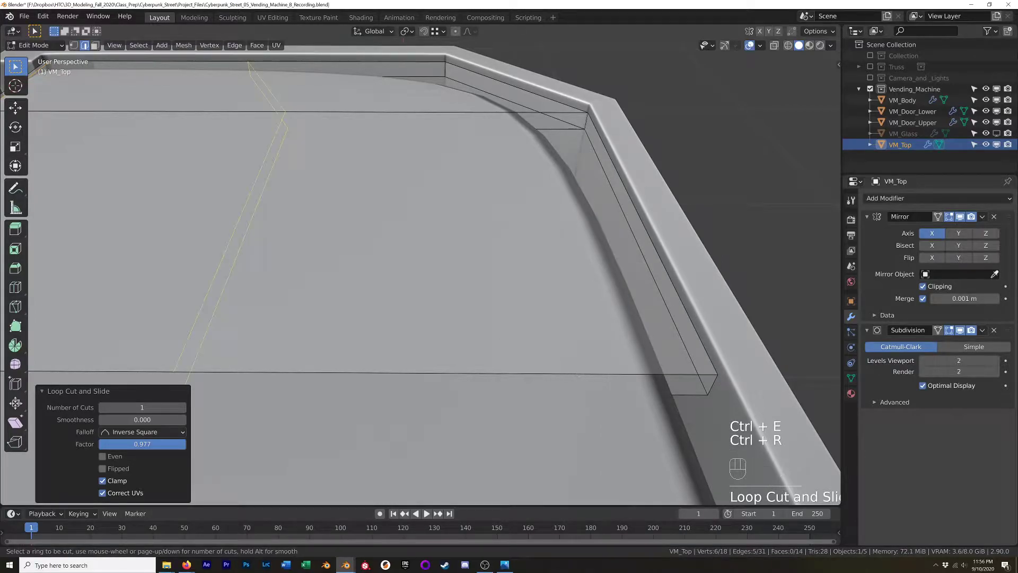
left_click(712, 385)
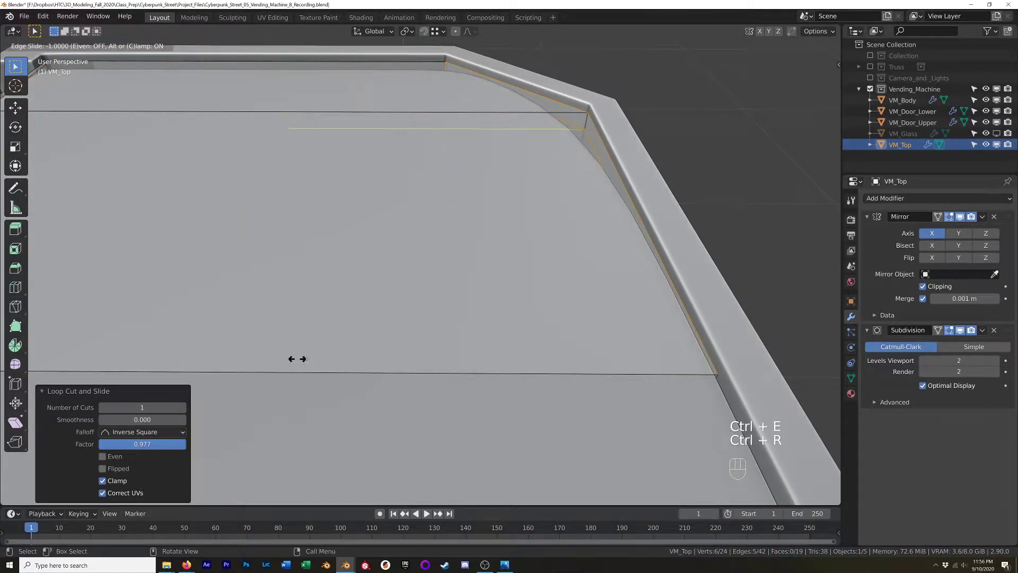
left_click(265, 354)
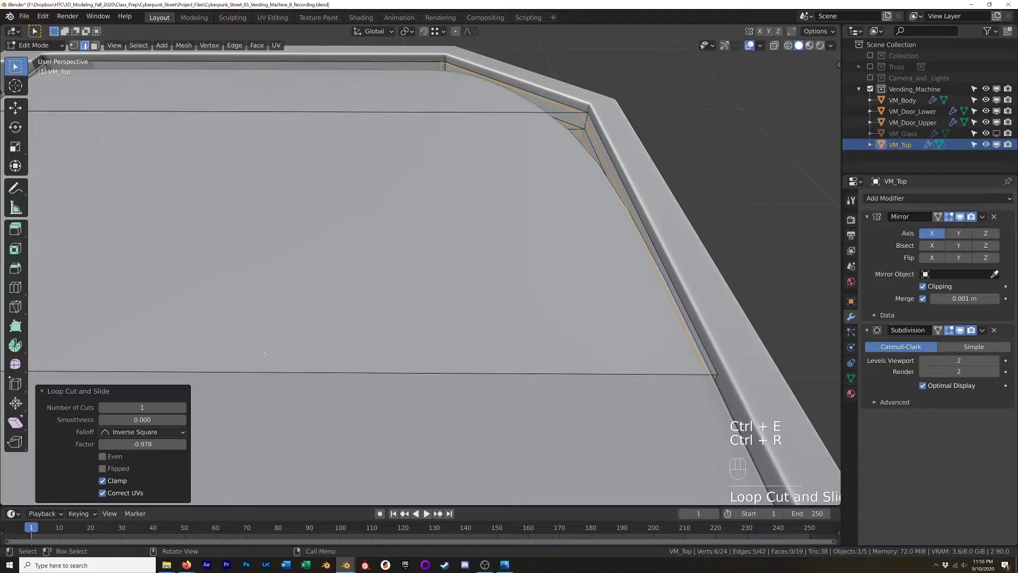
- Add a supporting loop cut close to the panel's outer side edge with a slide factor of about -0.942
scroll(265, 353, "down", 4)
middle_click_drag(265, 354, 379, 339)
middle_click_drag(305, 369, 366, 332, "shift")
scroll(363, 331, "up", 2)
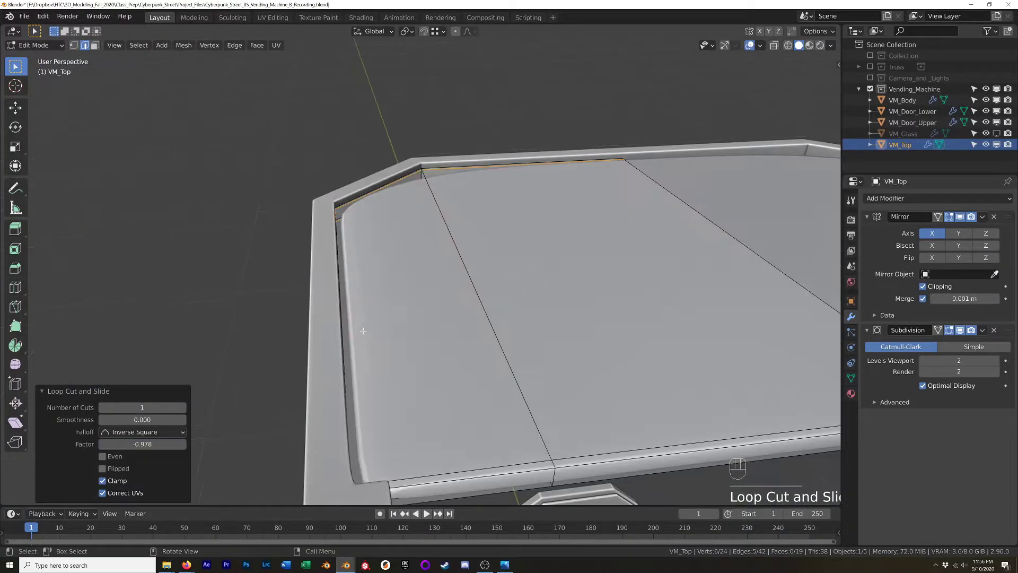
key("ctrl+r")
left_click(374, 392)
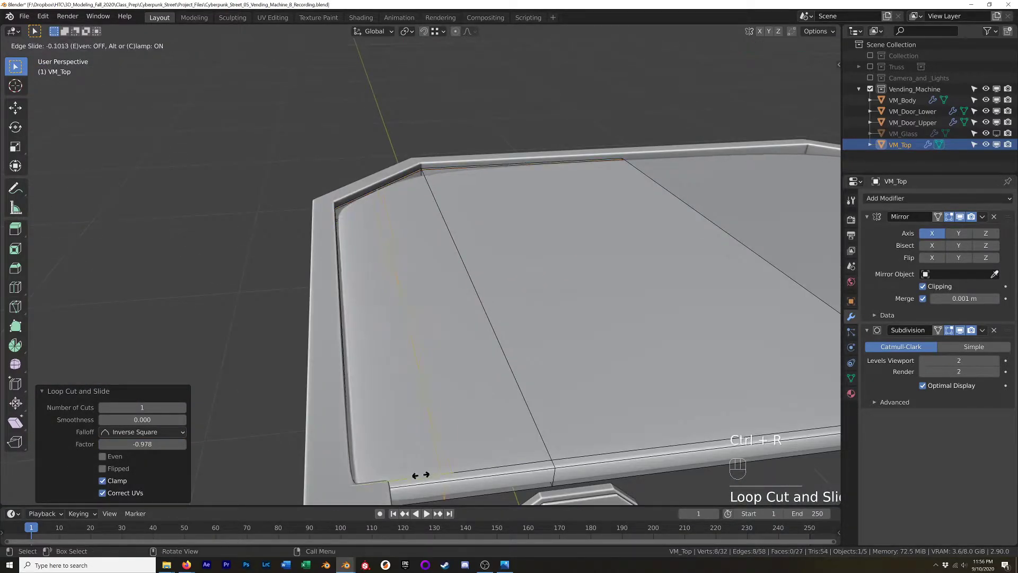
left_click(336, 468)
- Add two loop cuts around the panel's thickness and scale them along Z by about 1.6 towards the upper and lower edges
middle_click_drag(477, 485, 452, 413)
key("ctrl+r")
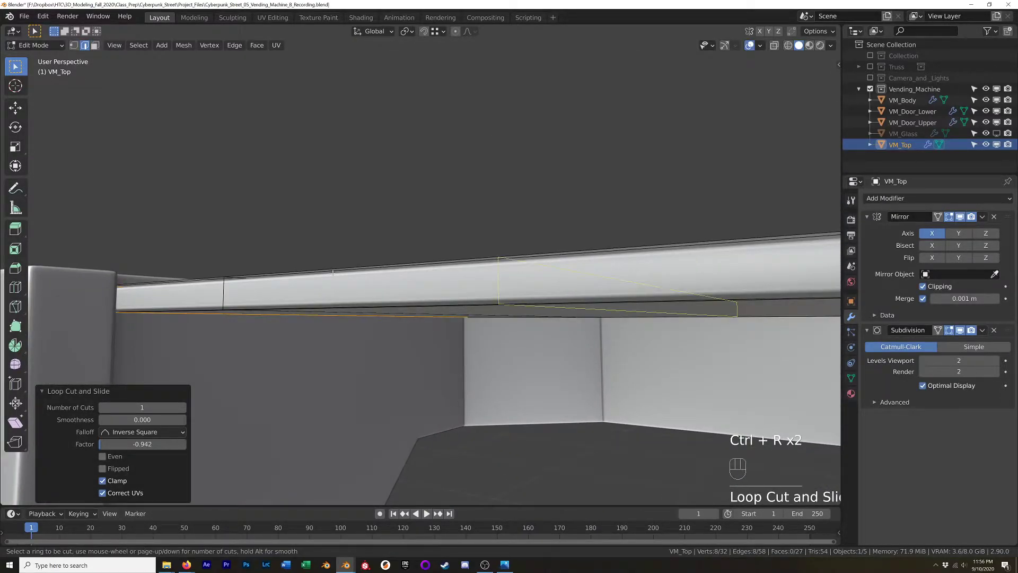
left_click(214, 295)
right_click(214, 295)
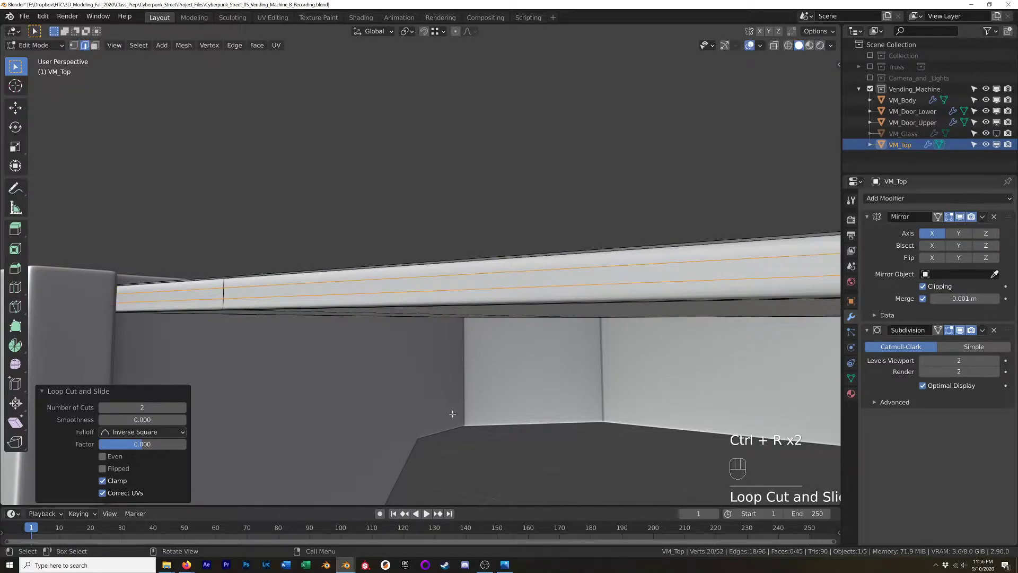
key("s")
key("z")
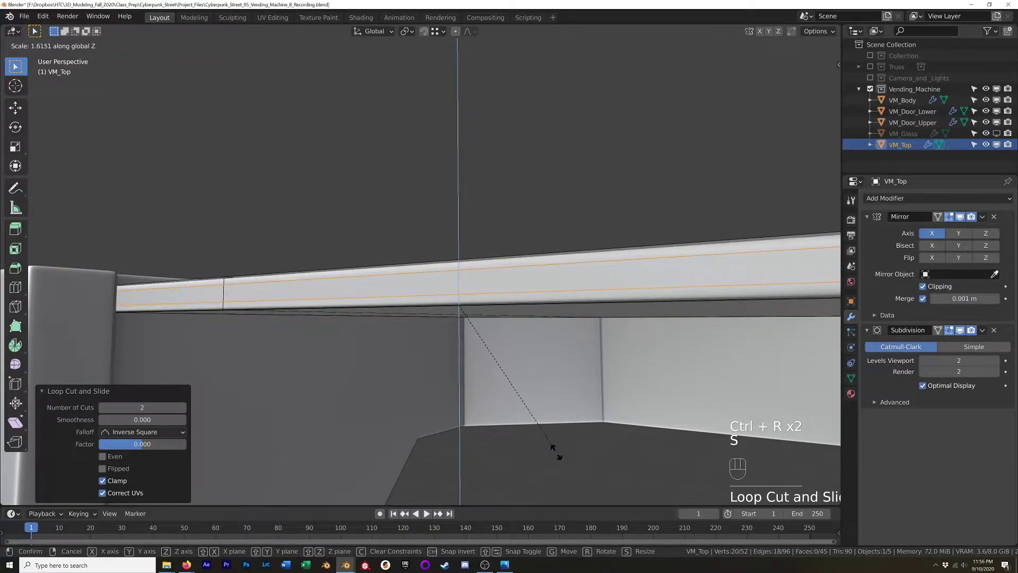
left_click(556, 459)
- Select the edge loop crossing the panel at the front corner and offset supporting loops close to both sides, with Even and Flipped enabled
key("Tab")
middle_click_drag(556, 459, 532, 302)
scroll(532, 302, "down", 3)
key("Tab")
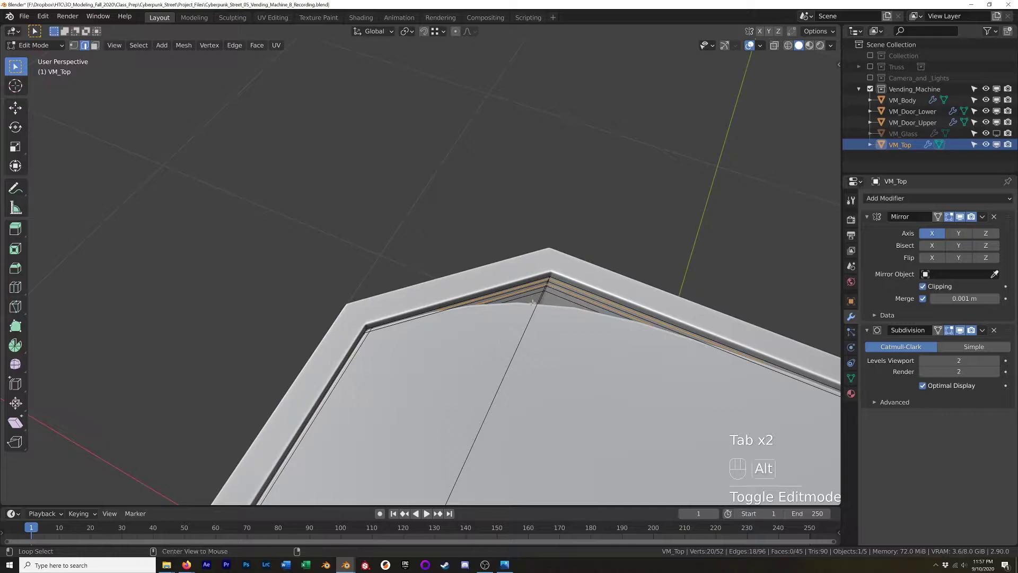
left_click(524, 329, "alt")
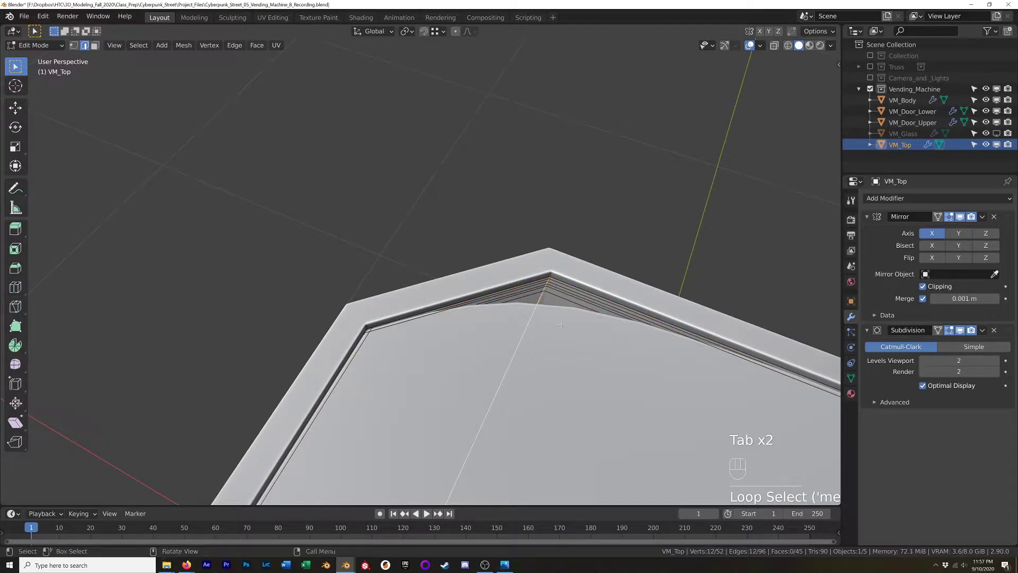
key("ctrl+shift+r")
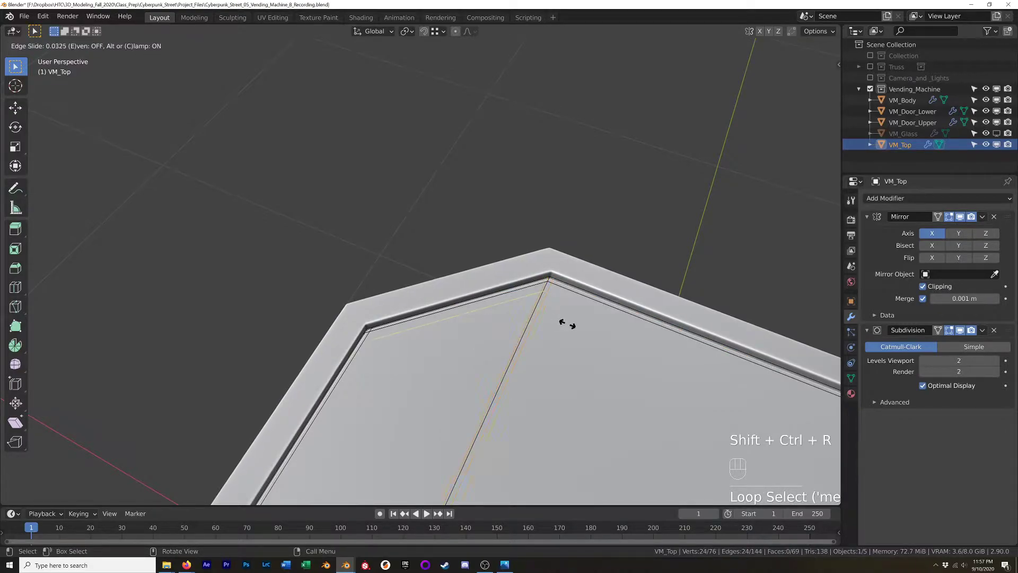
key("e")
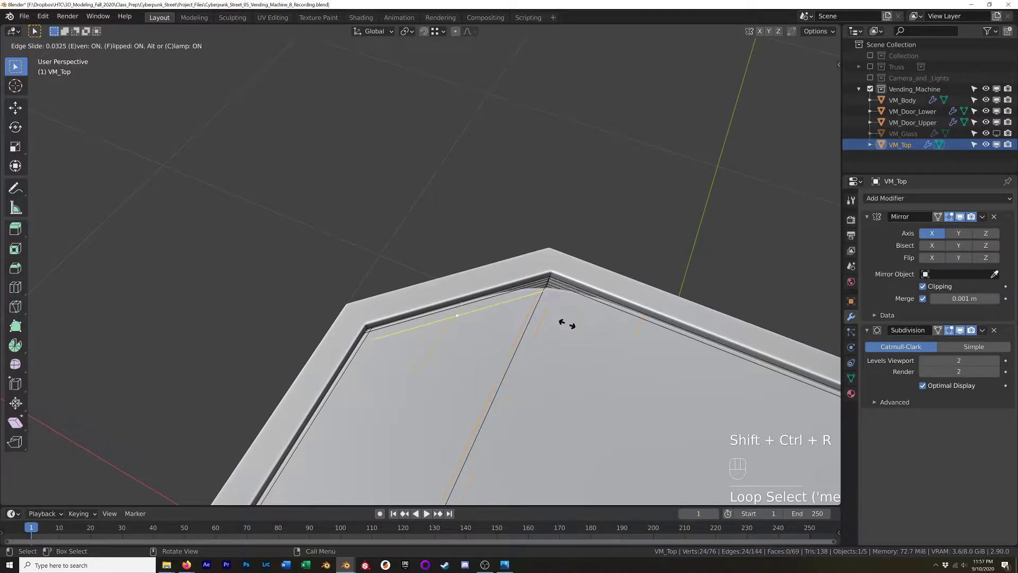
key("f")
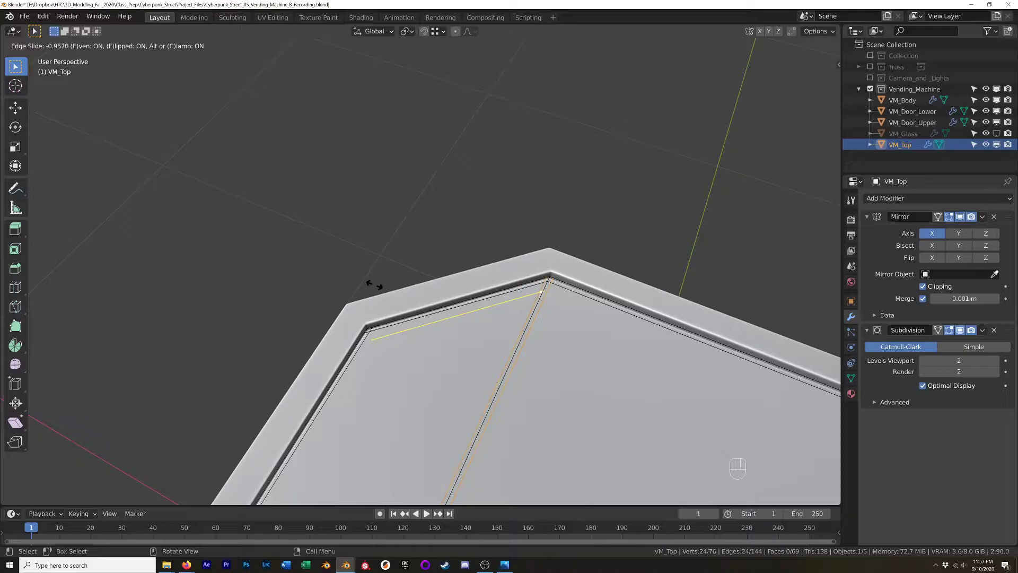
left_click(375, 286)
key("Tab")
- Examine the top panel's corners and its fit inside the body's rim from several angles
scroll(408, 293, "down", 5)
left_click(330, 321)
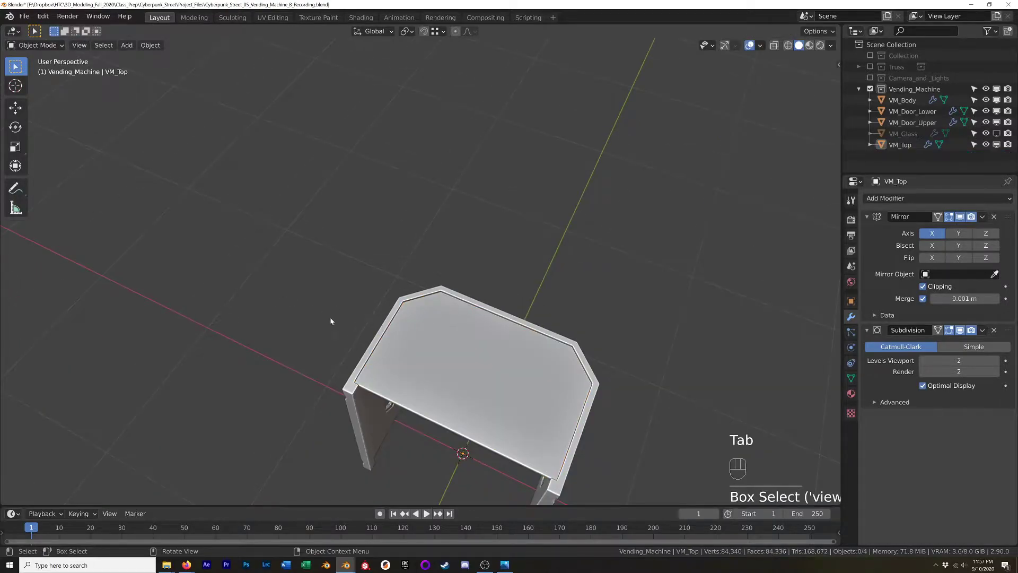
middle_click_drag(331, 321, 323, 278)
scroll(547, 320, "up", 4)
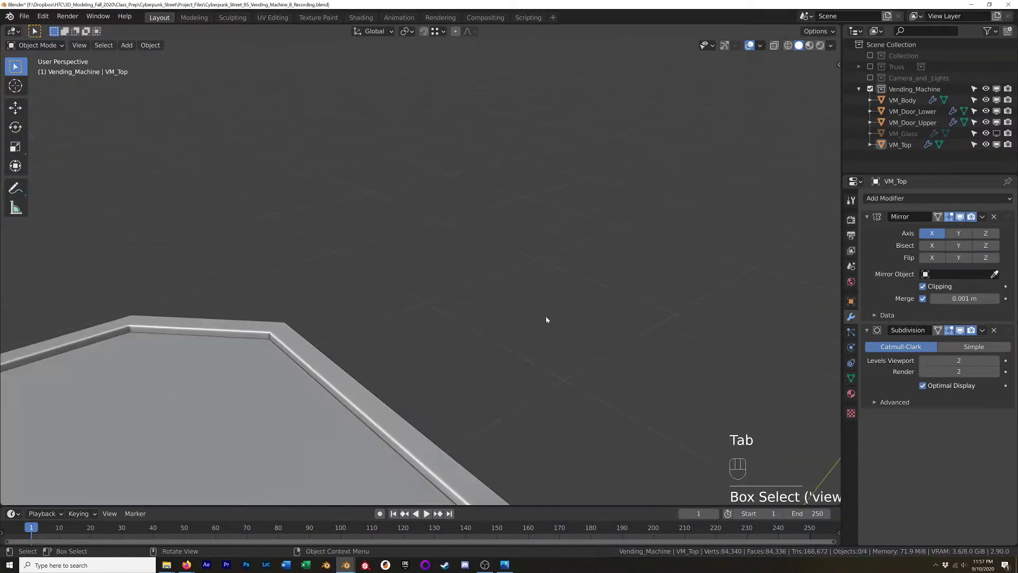
middle_click_drag(547, 320, 523, 288, "shift")
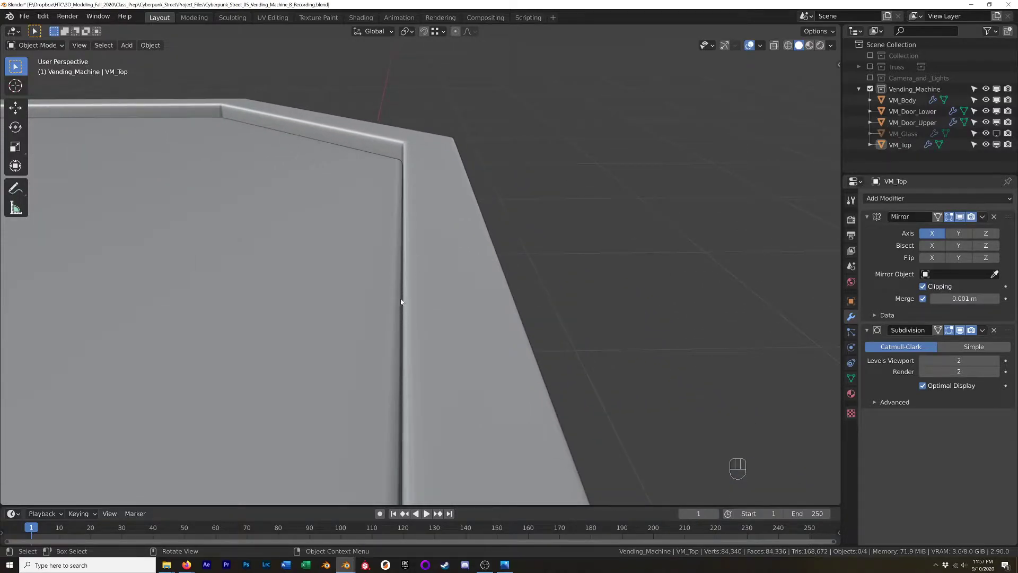
scroll(402, 291, "down", 7)
middle_click_drag(466, 315, 409, 310)
scroll(365, 311, "down", 3)
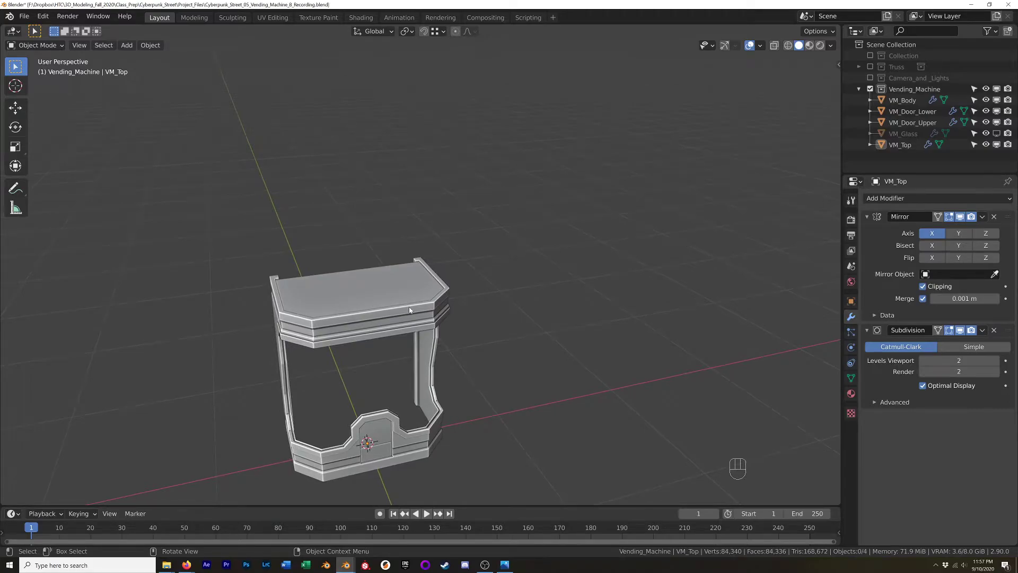
scroll(409, 306, "up", 3)
middle_click_drag(408, 306, 429, 207, "shift")
- Duplicate VM_Top in place
left_click(450, 207)
key("KP_1")
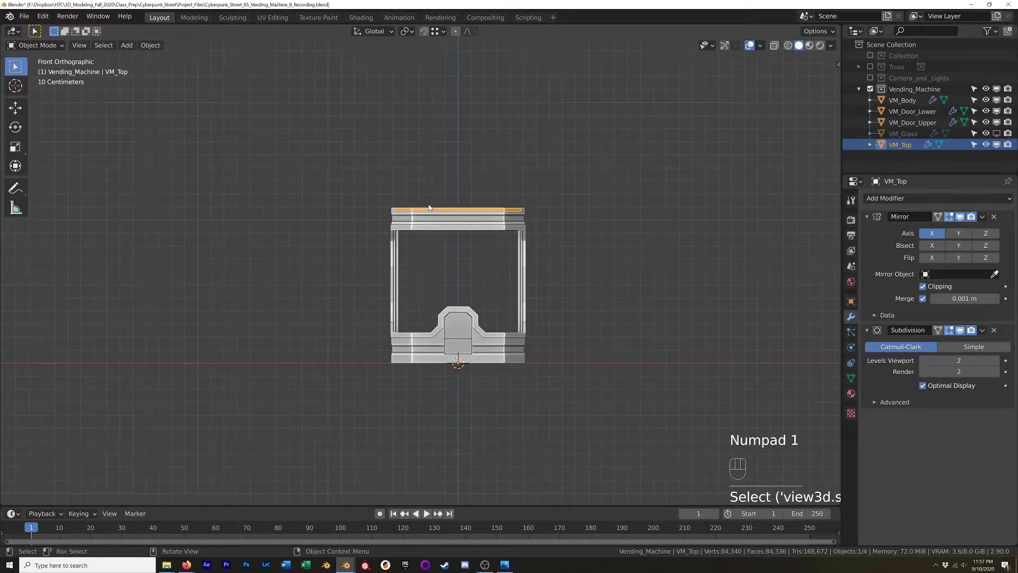
key("shift+d")
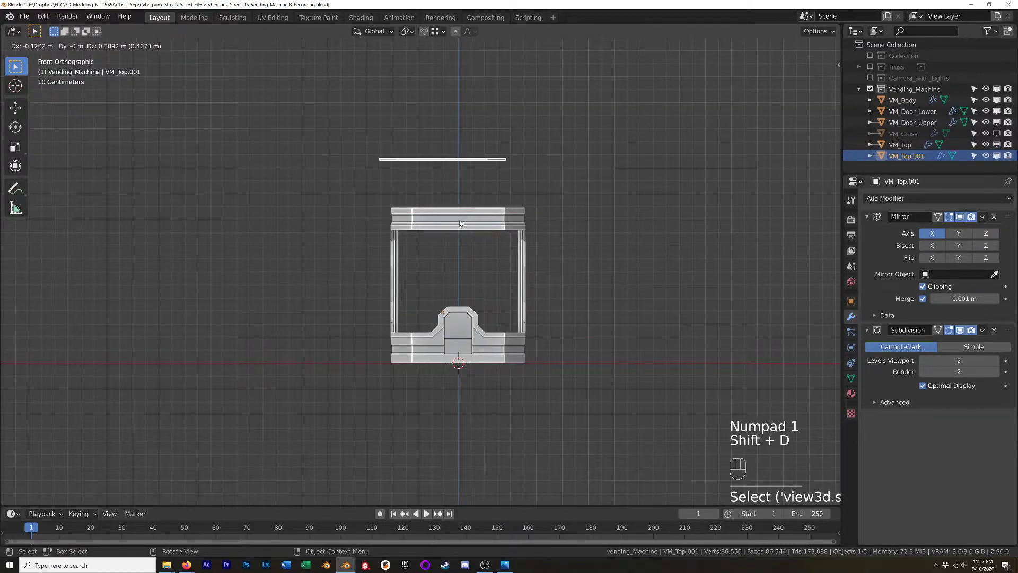
right_click(465, 231)
- Move all of the duplicate's geometry down about 1.145 m along Z to the base of the machine in Edit Mode
key("Tab")
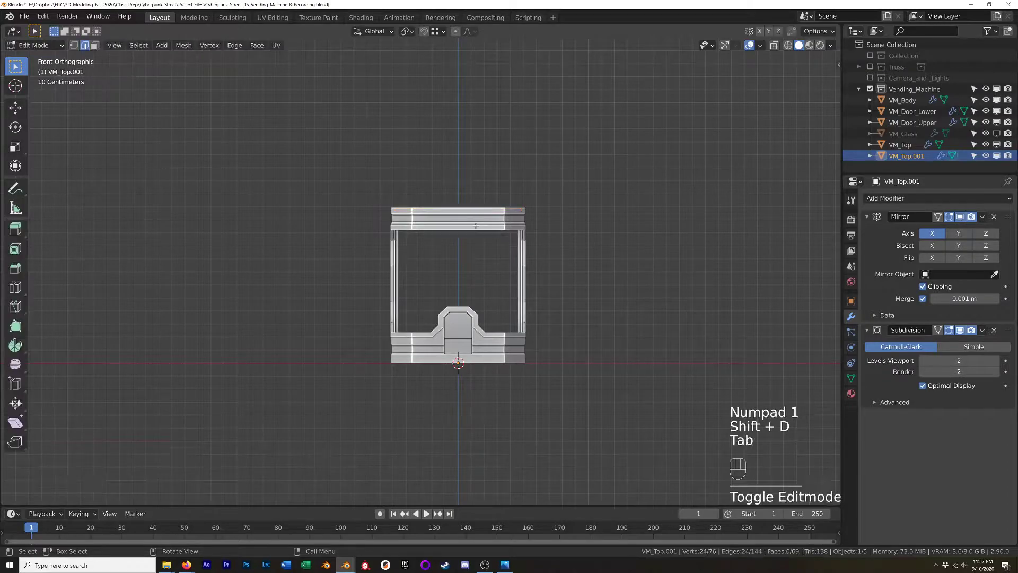
key("a")
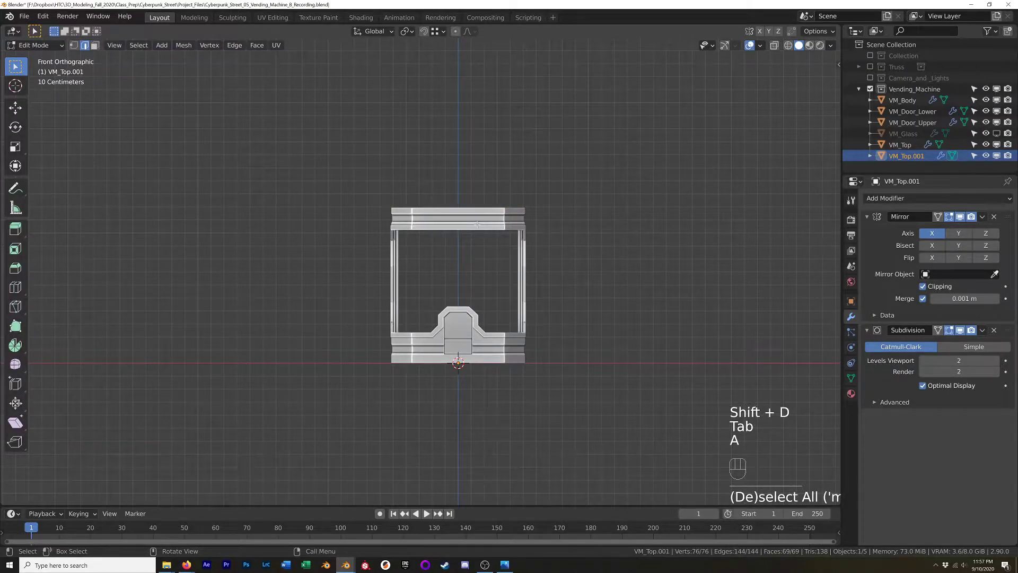
key("g")
key("z")
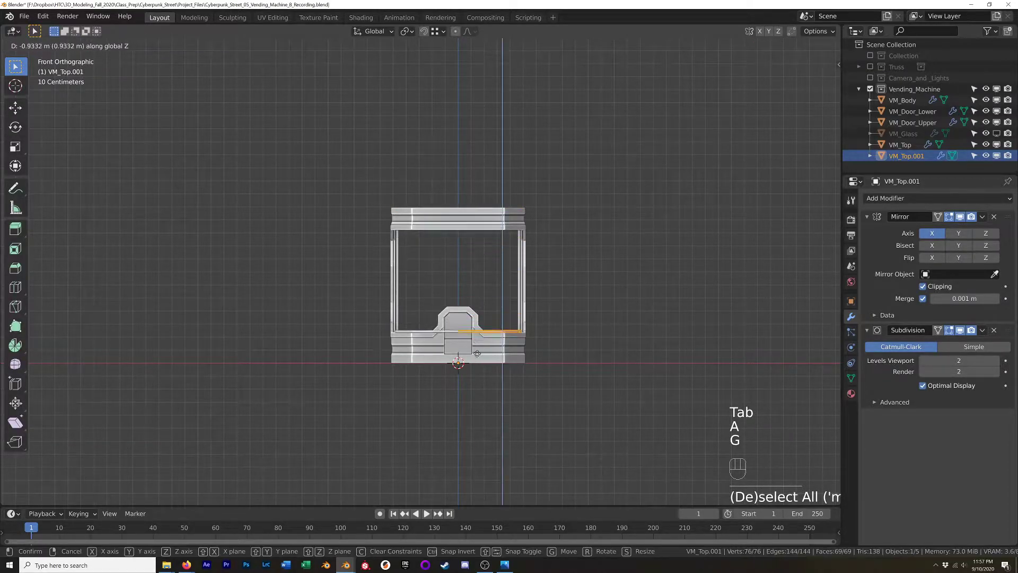
left_click(479, 374)
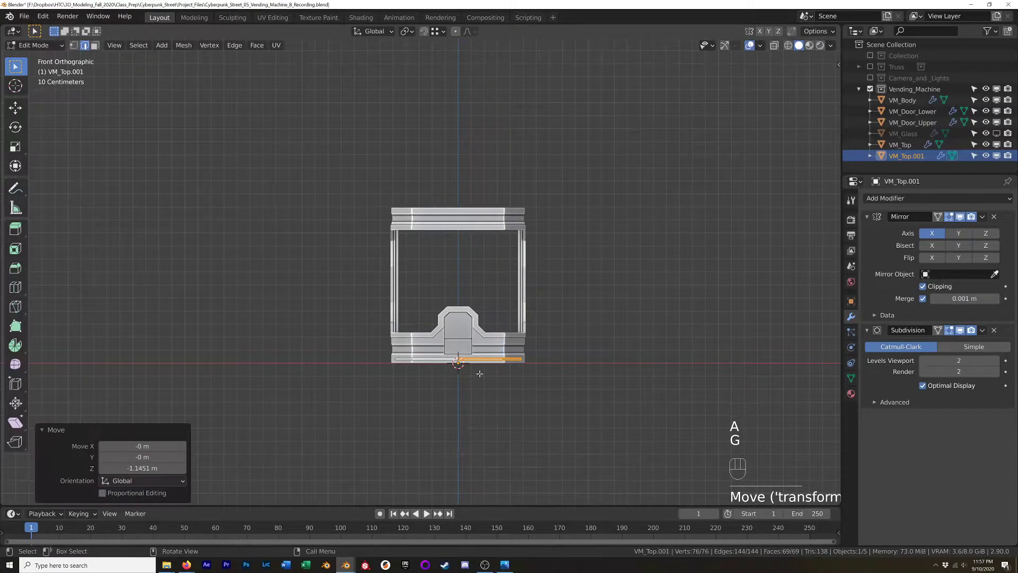
- Rename the duplicated panel VM_Bottom
double_click(907, 155)
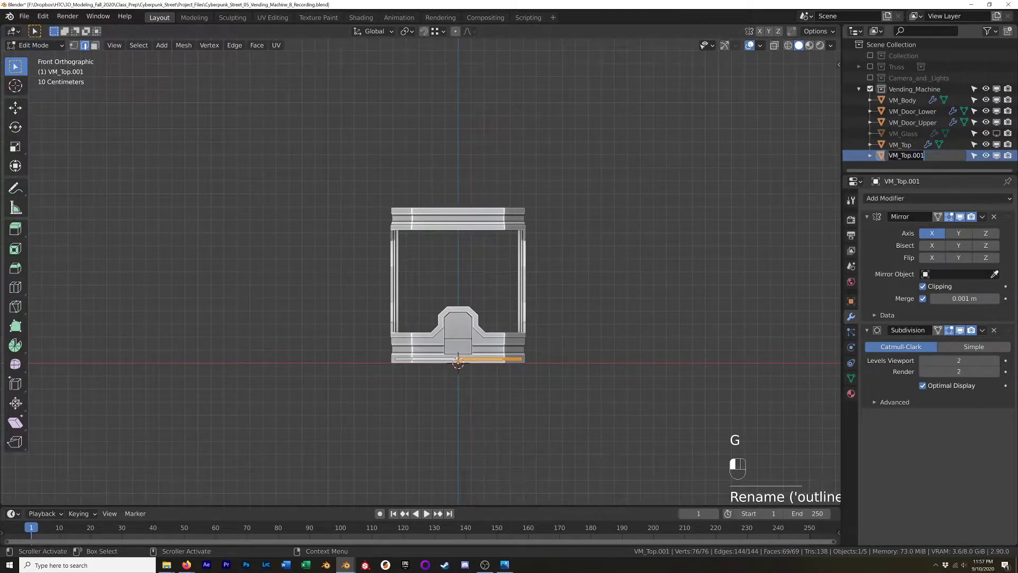
left_click(900, 155)
key("shift+End")
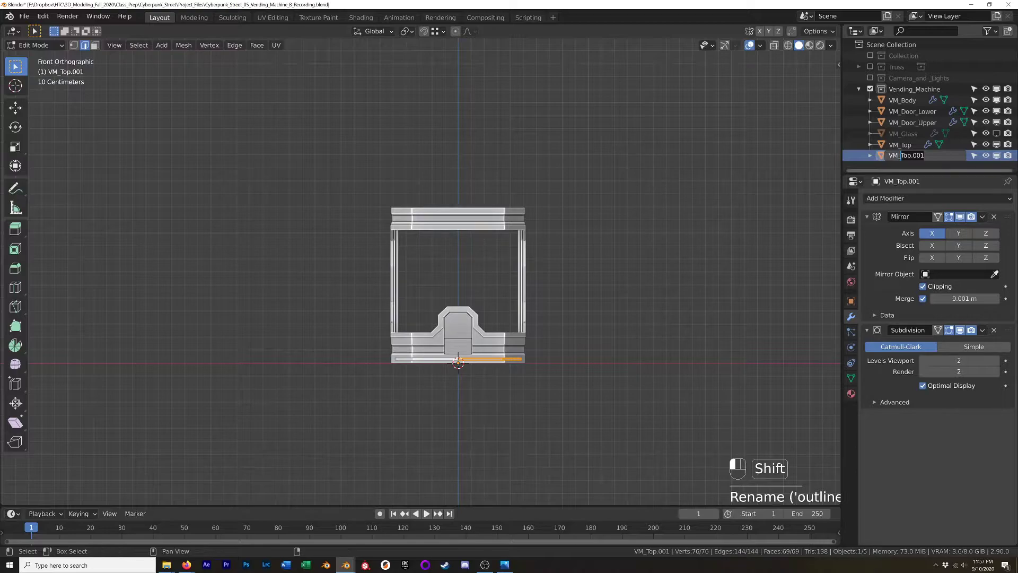
type("Bottom")
left_click(965, 169)
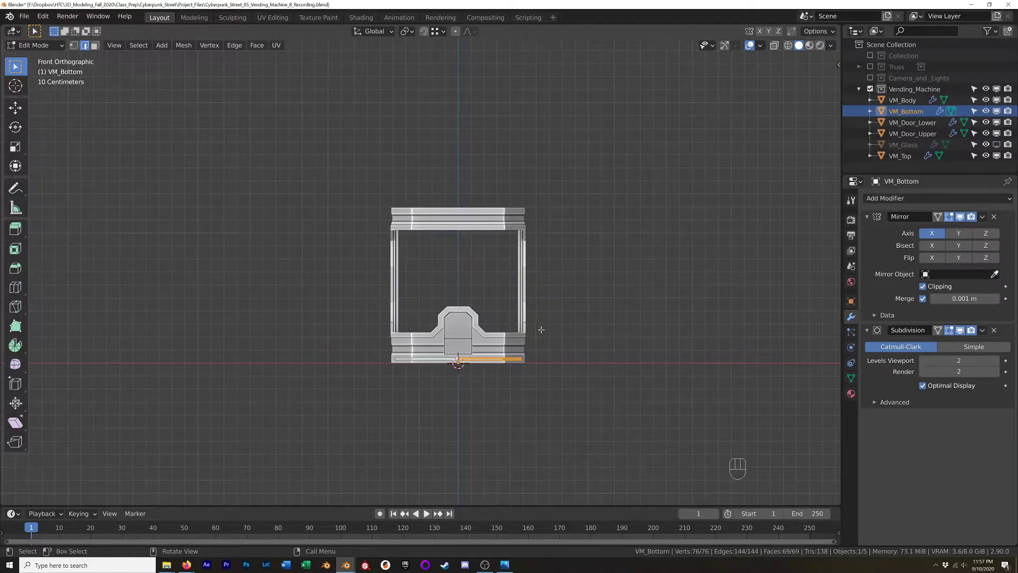
left_click(543, 346)
middle_click_drag(543, 346, 553, 366)
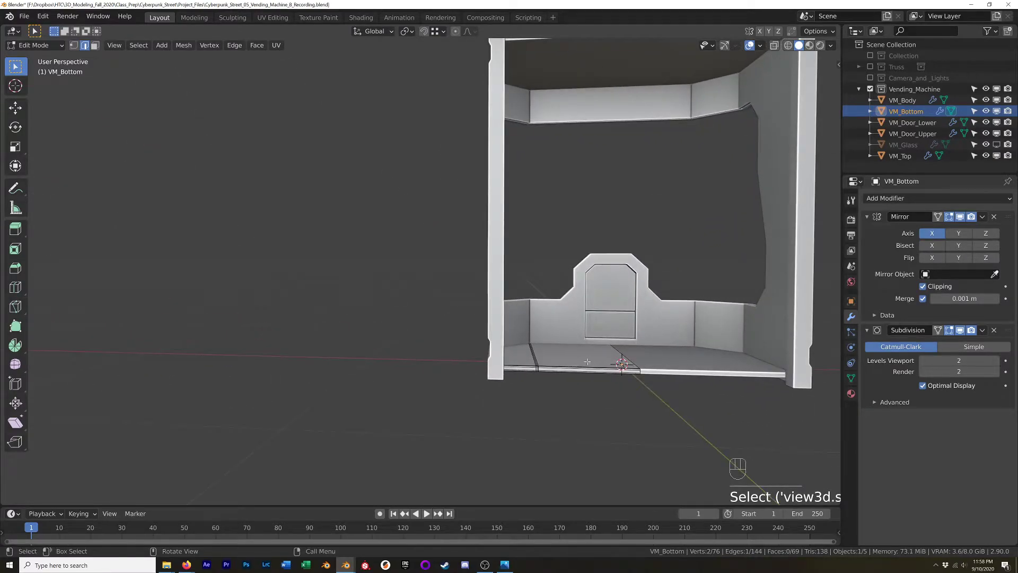
key("a")
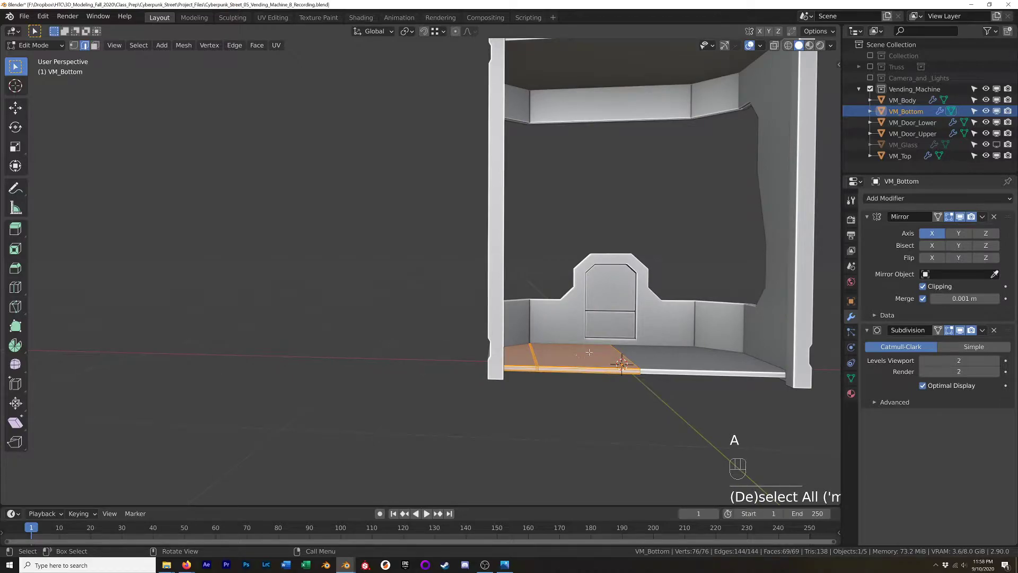
key("Tab")
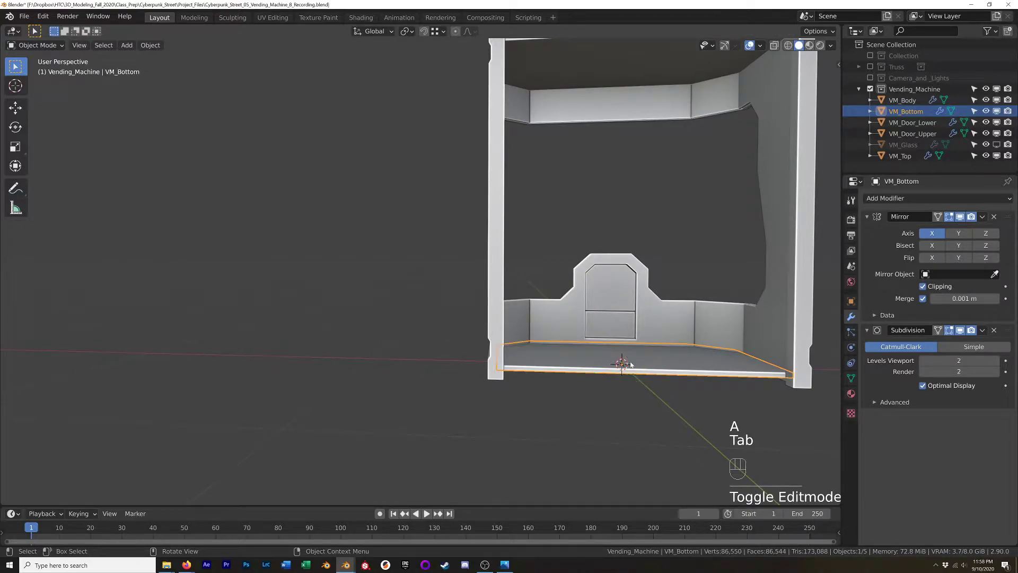
key("g")
key("z")
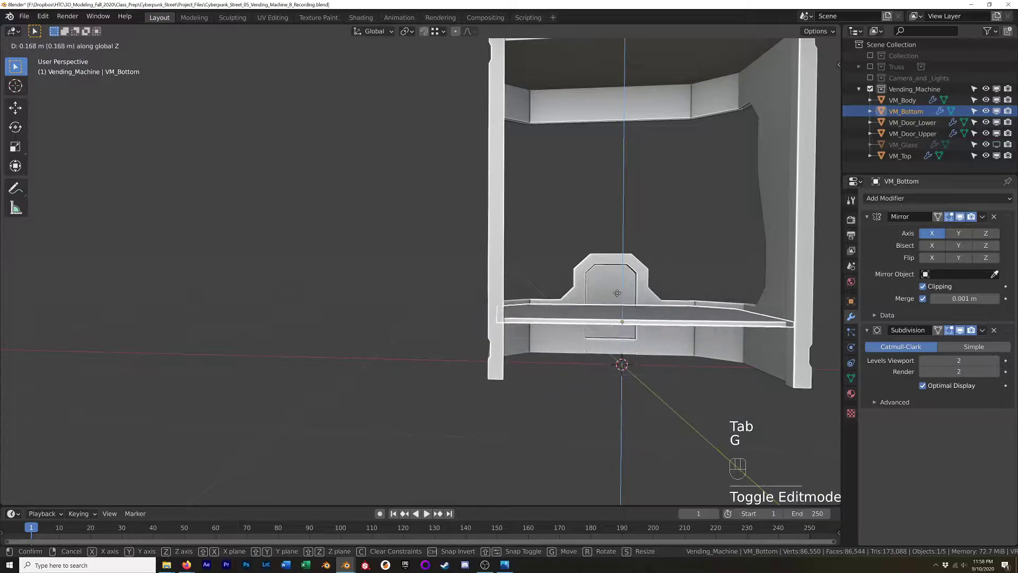
right_click(631, 386)
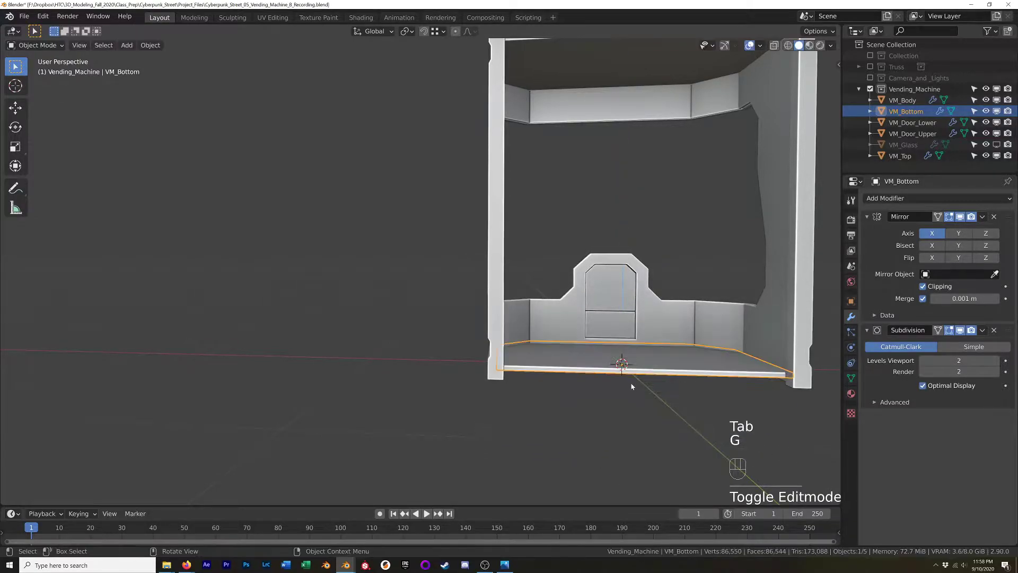
key("Tab")
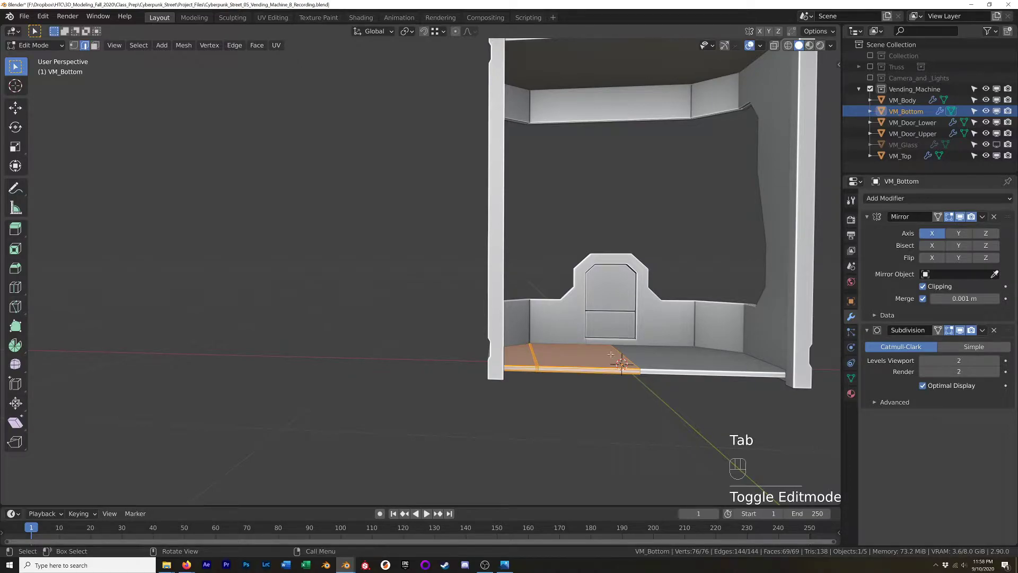
- Knife-cut a horizontal supporting edge on VM_Body's inner wall, just below the door opening's sill, from the opening's corner edge to the centre edge
middle_click_drag(611, 354, 544, 328)
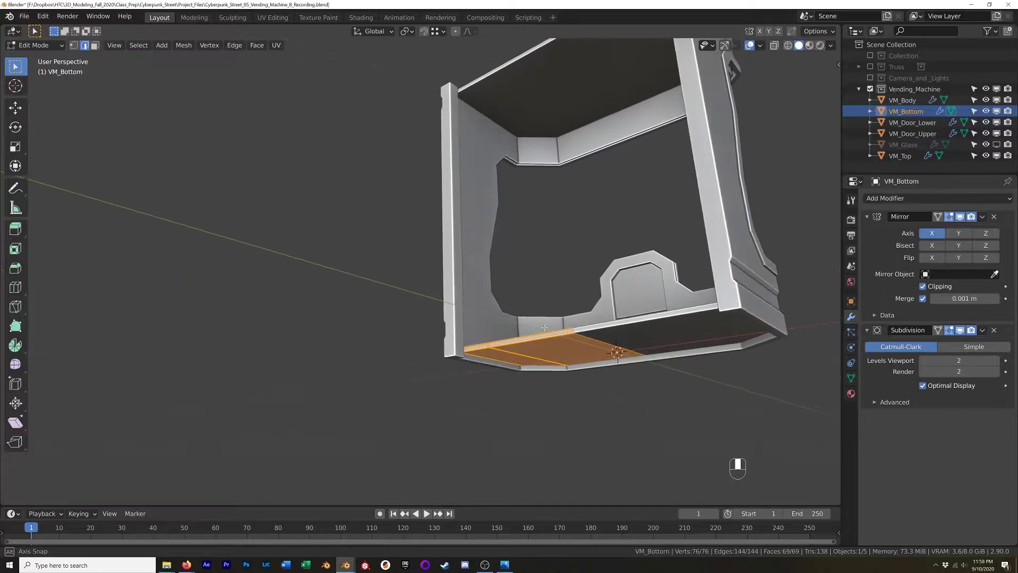
scroll(544, 329, "up", 5)
middle_click_drag(582, 361, 667, 298, "shift")
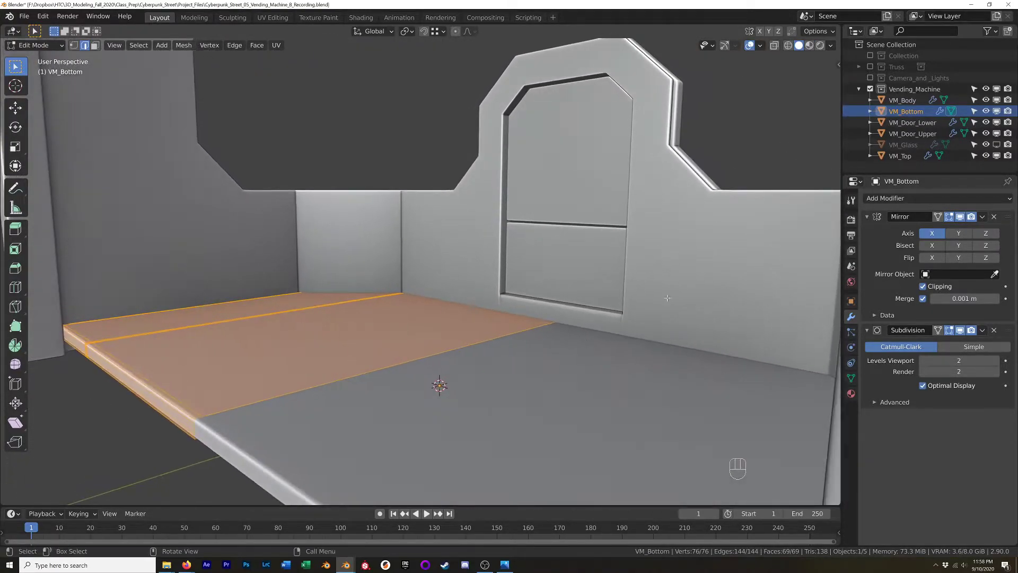
left_click(667, 298)
key("Tab")
key("Tab")
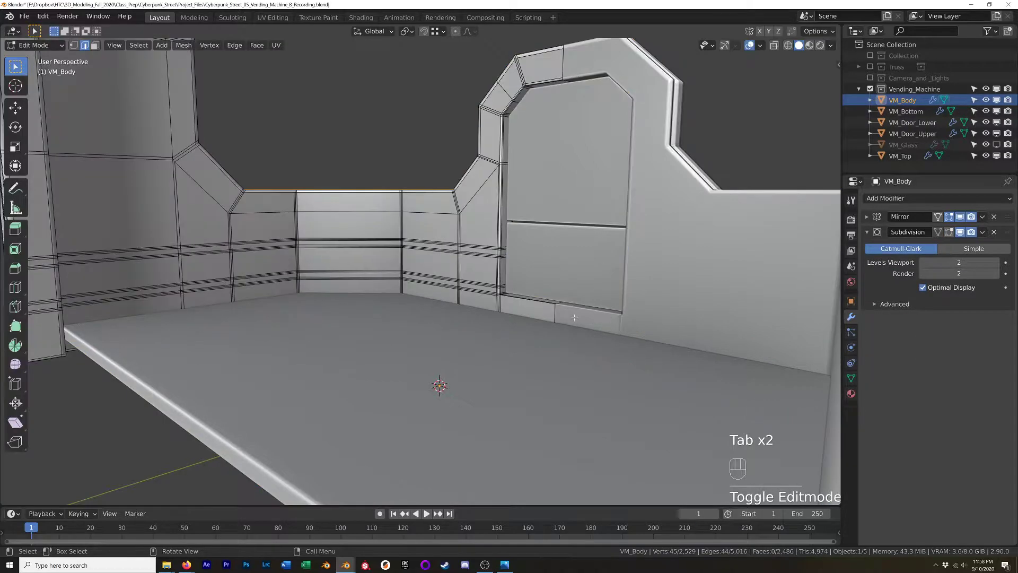
middle_click_drag(492, 301, 510, 288)
key("Tab")
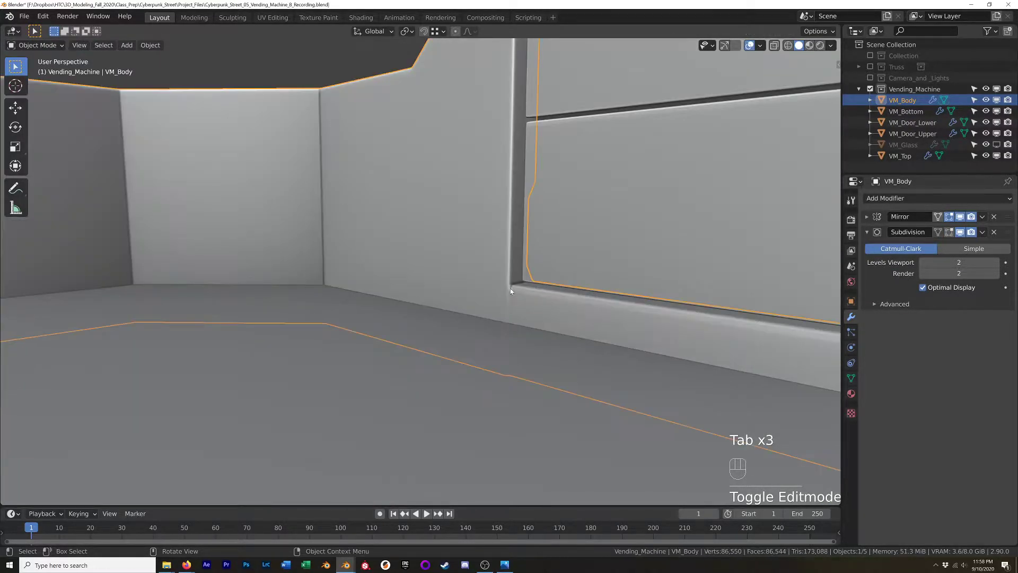
key("Tab")
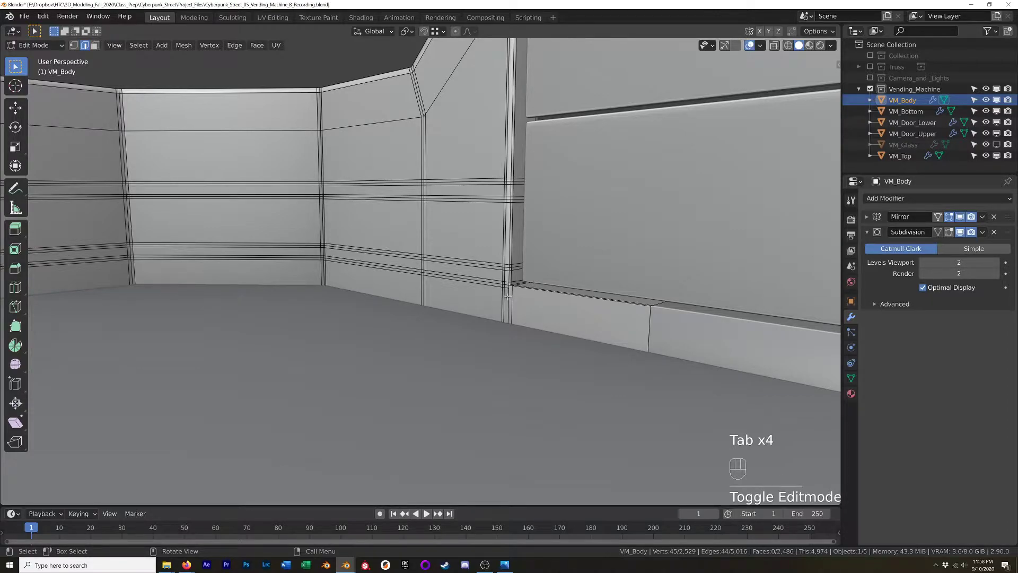
middle_click_drag(510, 296, 437, 267)
scroll(542, 295, "up", 1)
scroll(542, 295, "down", 1)
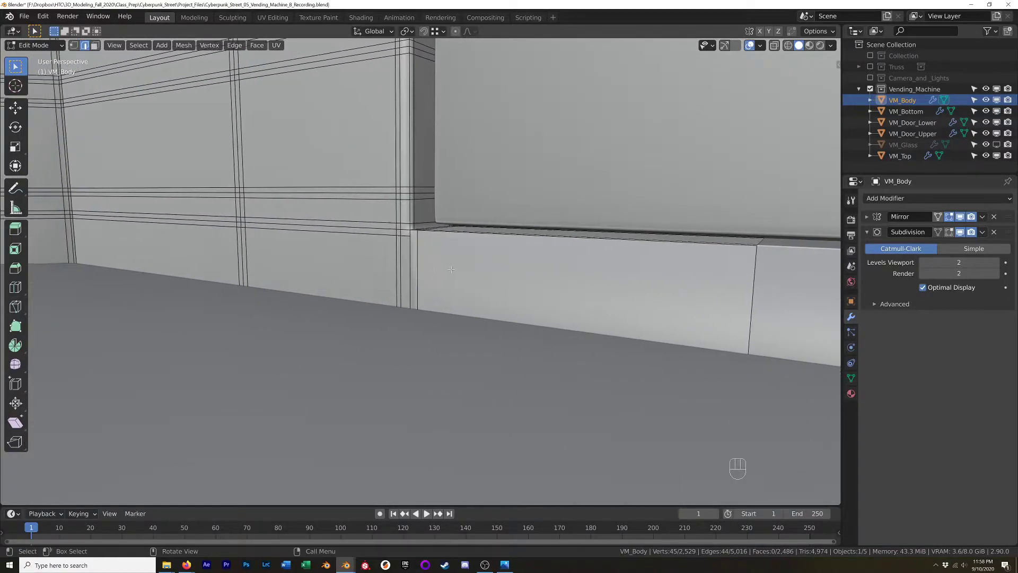
key("k")
left_click(417, 237)
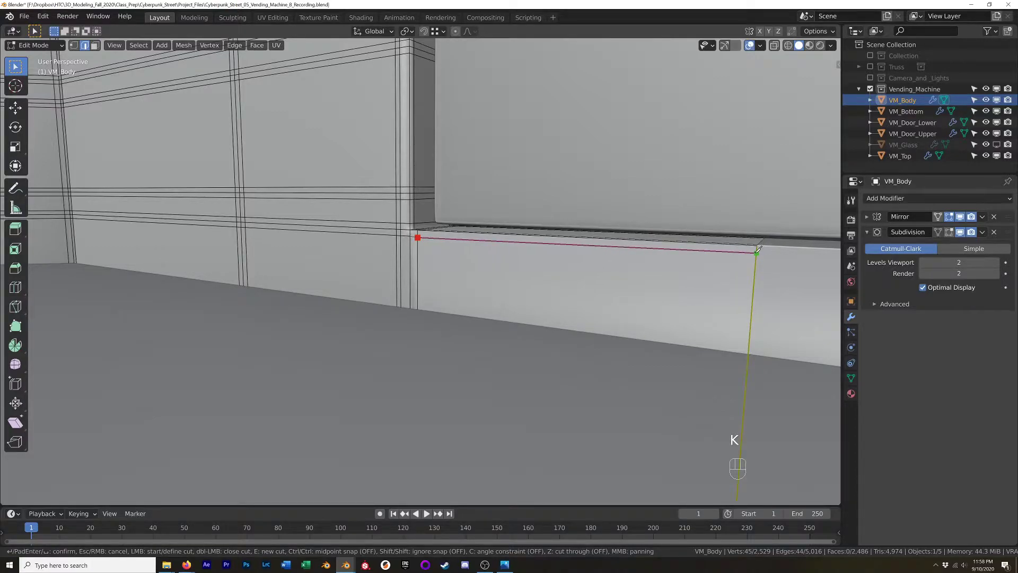
left_click(757, 249)
key("Return")
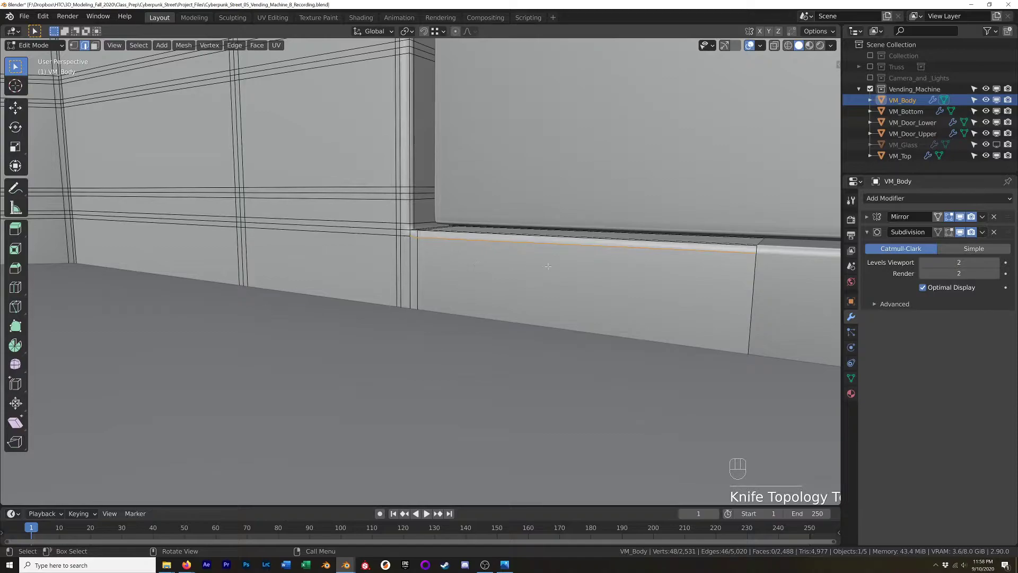
key("Tab")
middle_click_drag(548, 266, 515, 269)
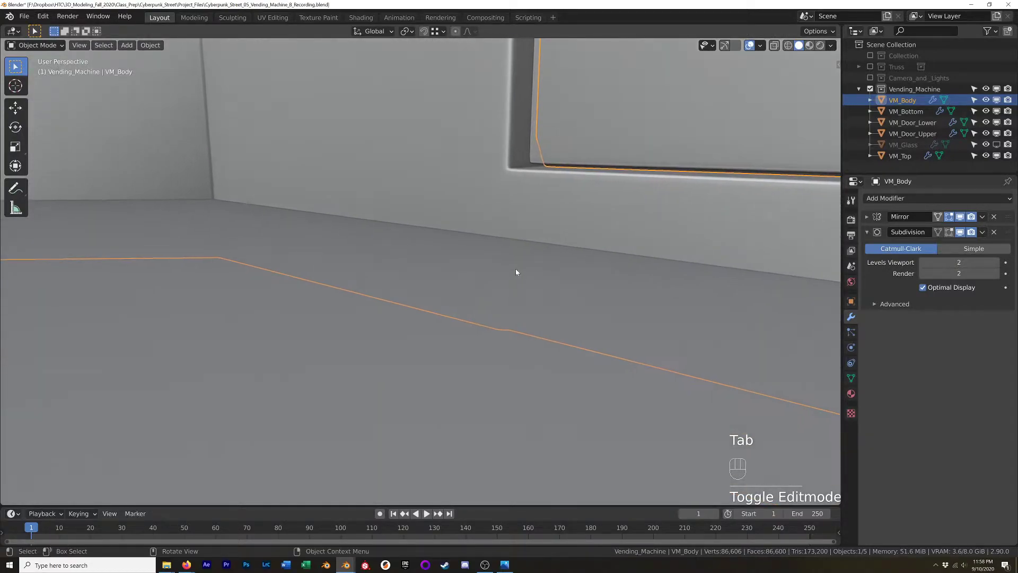
- Move all of VM_Bottom's geometry down about 0.009 m along Z in Edit Mode
scroll(516, 268, "down", 10)
scroll(501, 270, "up", 8)
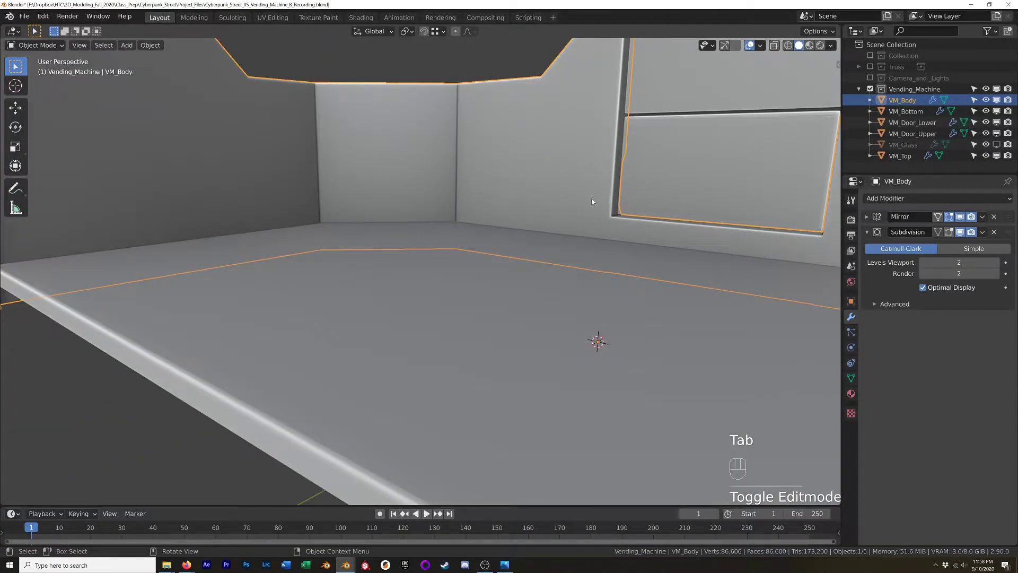
scroll(486, 307, "down", 5)
left_click(470, 314)
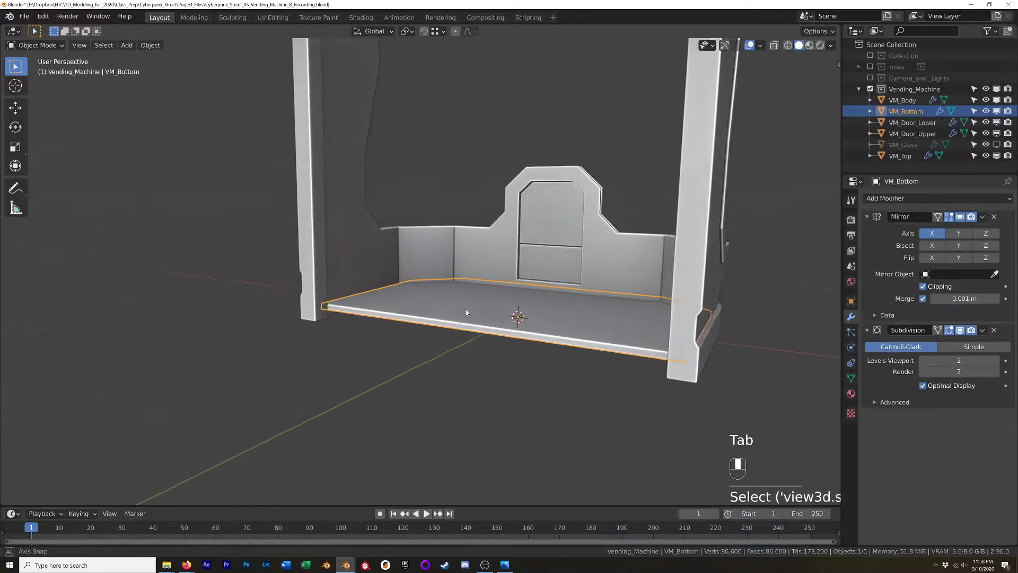
key("Tab")
middle_click_drag(528, 324, 501, 290, "shift")
key("a")
scroll(499, 292, "up", 3)
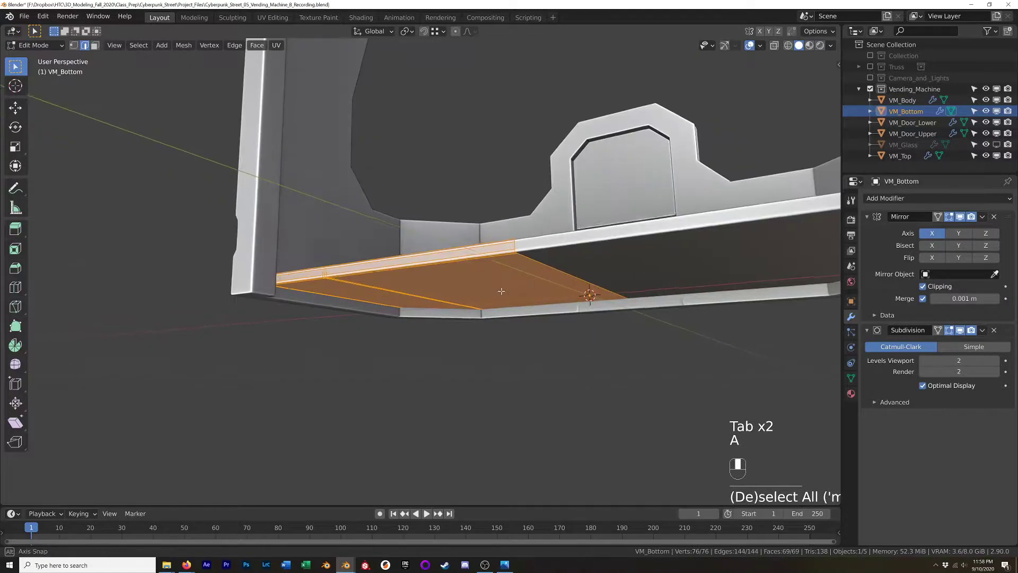
key("g")
key("z")
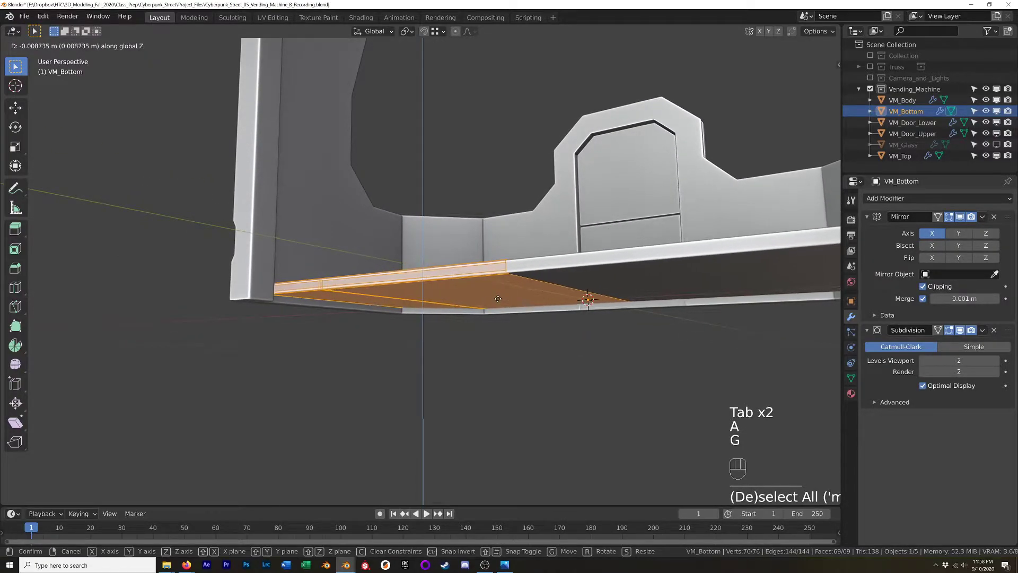
left_click(498, 300)
middle_click_drag(536, 296, 588, 313)
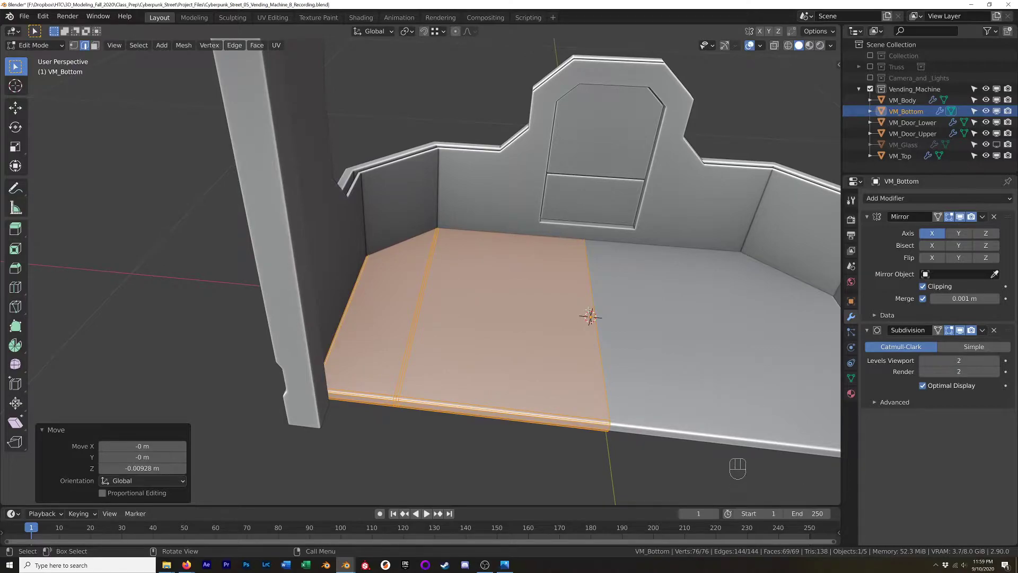
- Select VM_Bottom's front and angled-corner vertices in the wireframe top view and move them back about 0.082 m along Y
key("KP_7")
key("z")
scroll(381, 273, "up", 6)
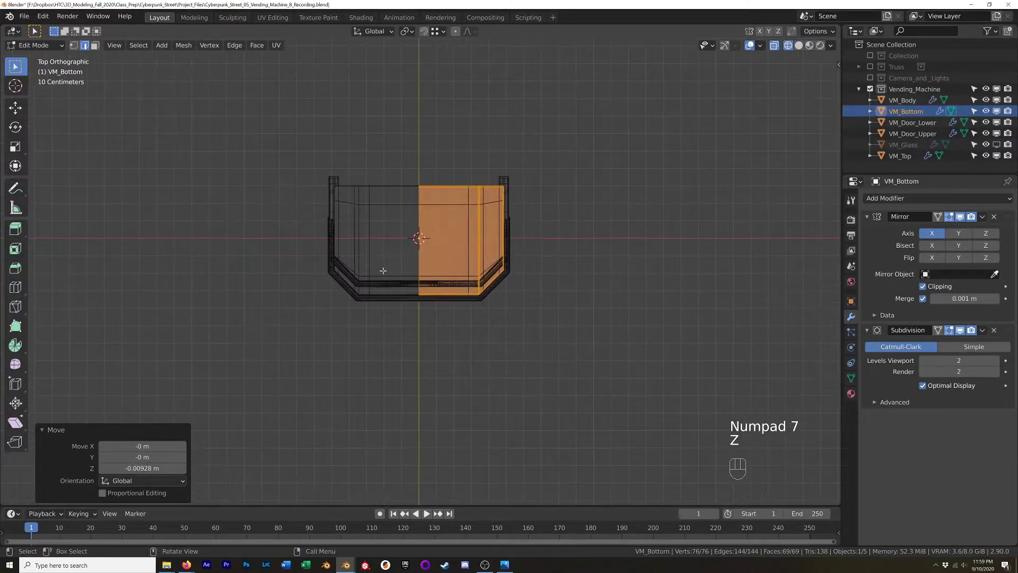
left_click_drag(348, 377, 764, 189)
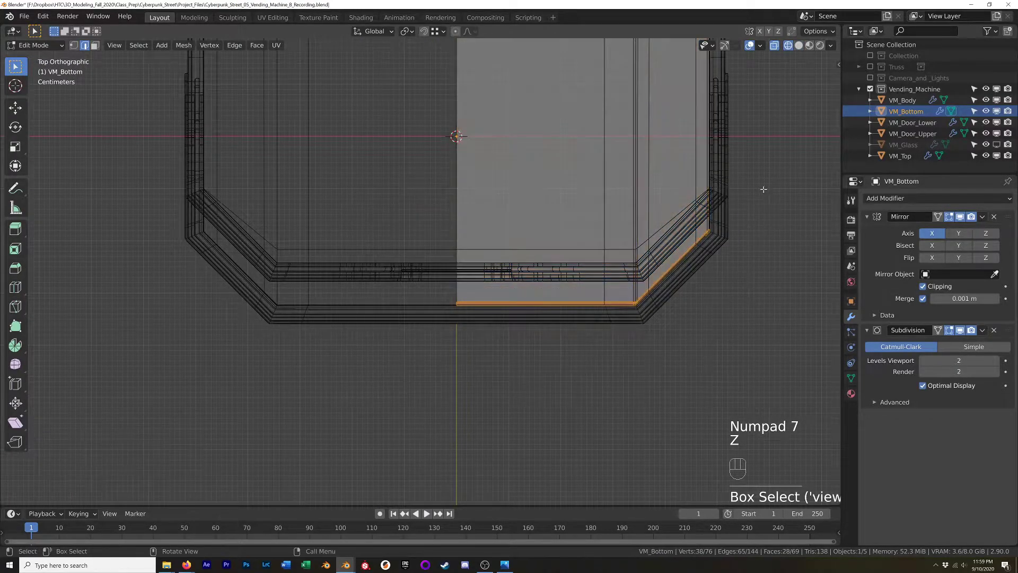
key("1")
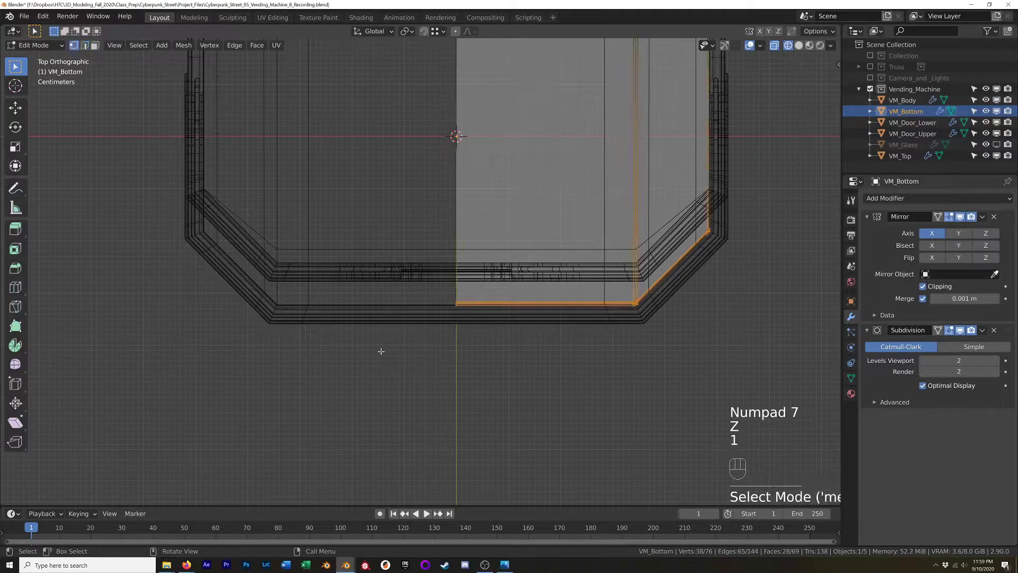
left_click_drag(332, 343, 772, 186)
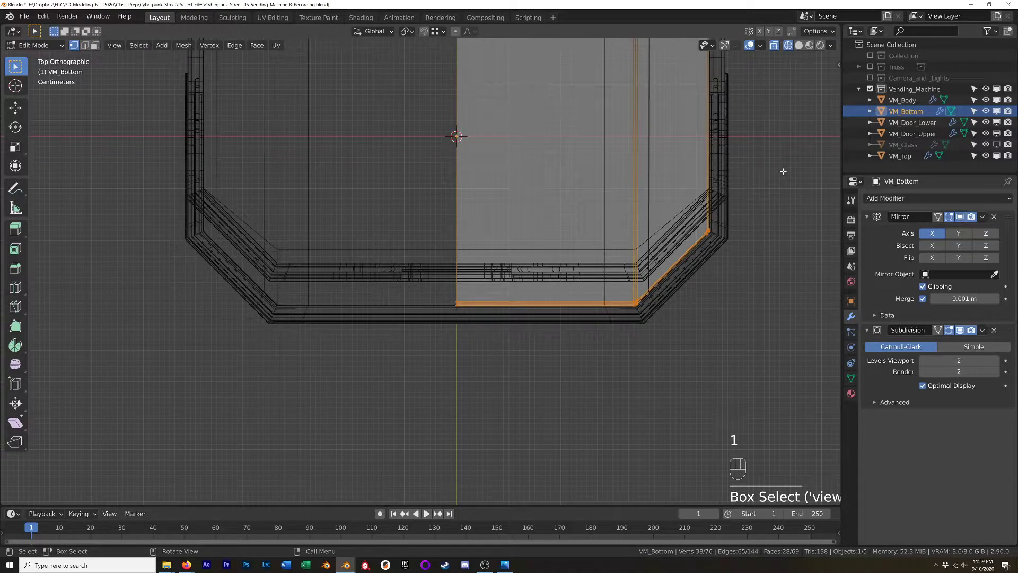
key("g")
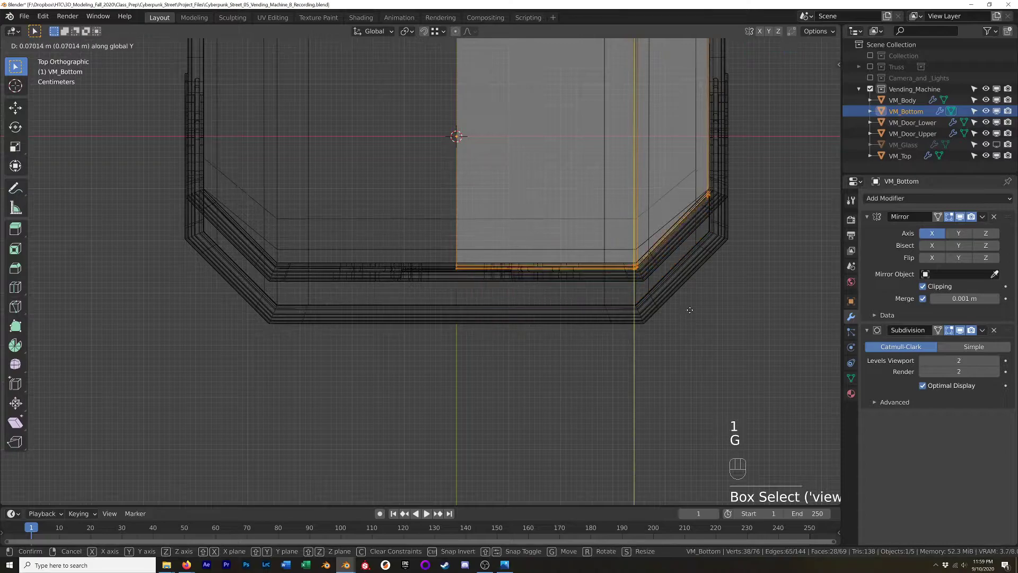
left_click(690, 302)
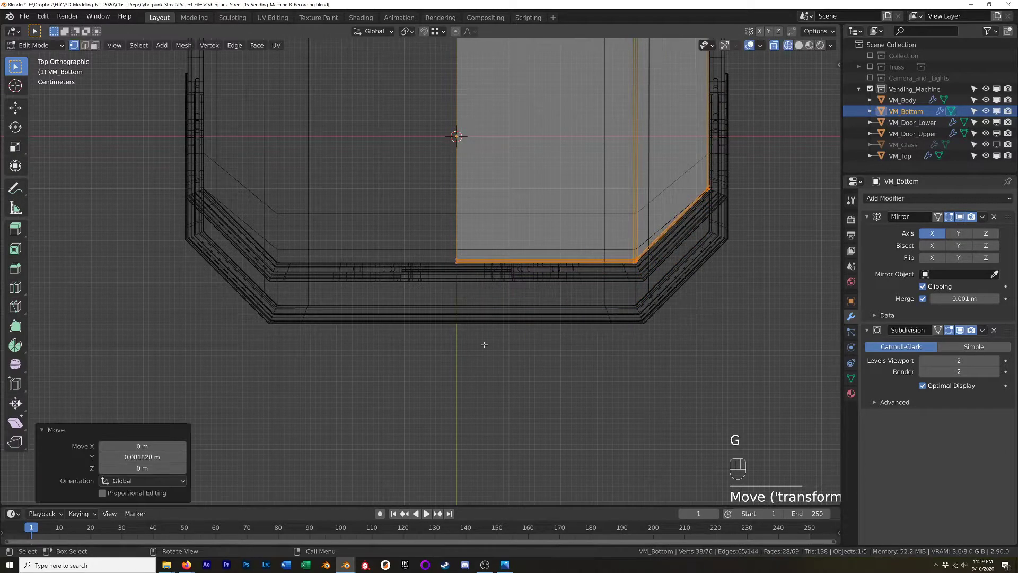
- Nudge the same front vertices about -0.0003 m along Y to meet the body's inner wall in solid view
mouse_move(447, 354)
middle_mouse_down()
mouse_move(513, 316)
mouse_move(559, 311)
middle_mouse_up()
scroll(514, 320, "down", 4)
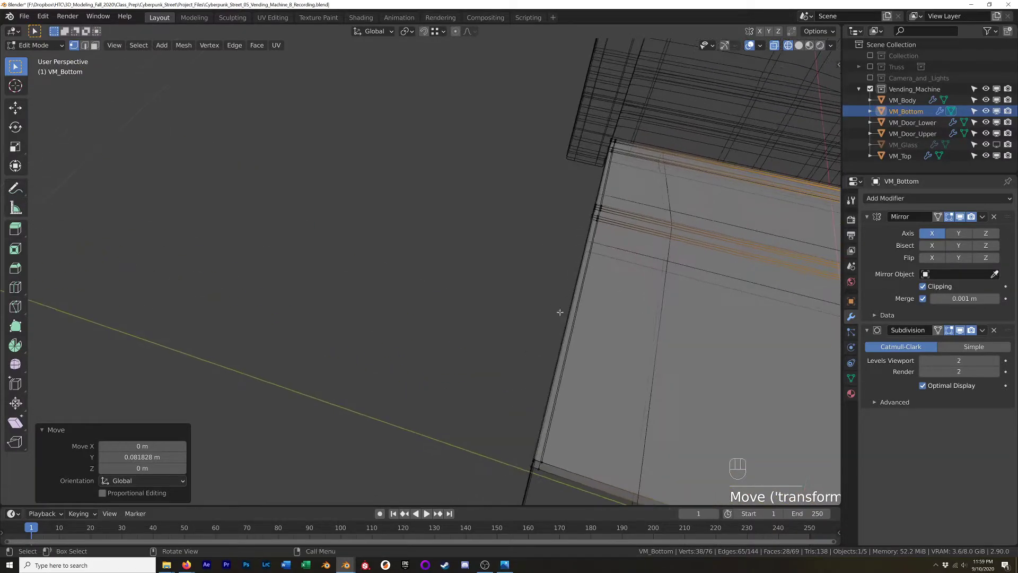
key("z")
mouse_move(676, 310)
middle_mouse_down()
mouse_move(702, 322)
mouse_move(580, 277)
mouse_move(584, 291)
mouse_move(615, 302)
middle_mouse_up()
scroll(592, 293, "down", 3, "shift")
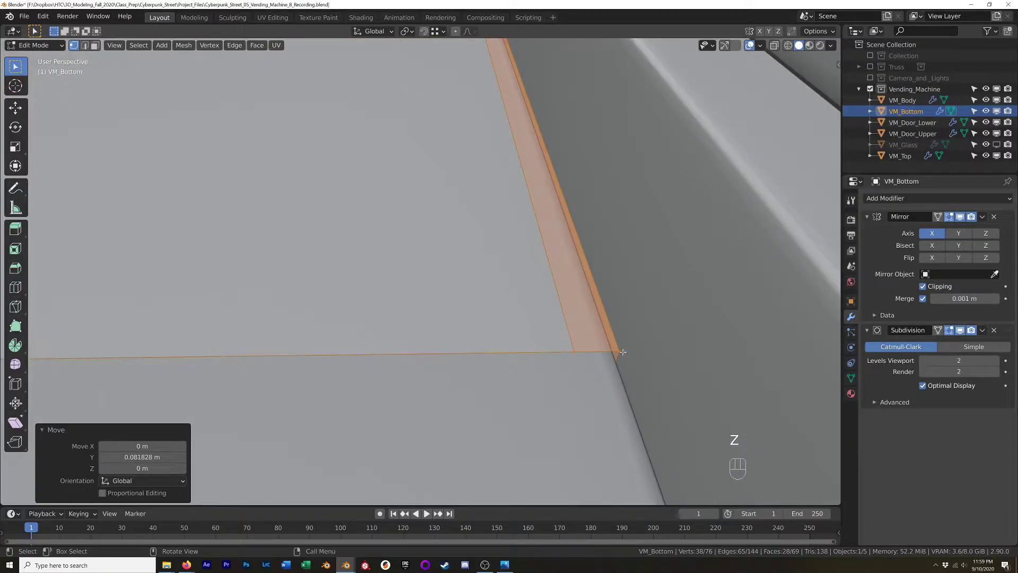
key("g")
key("y")
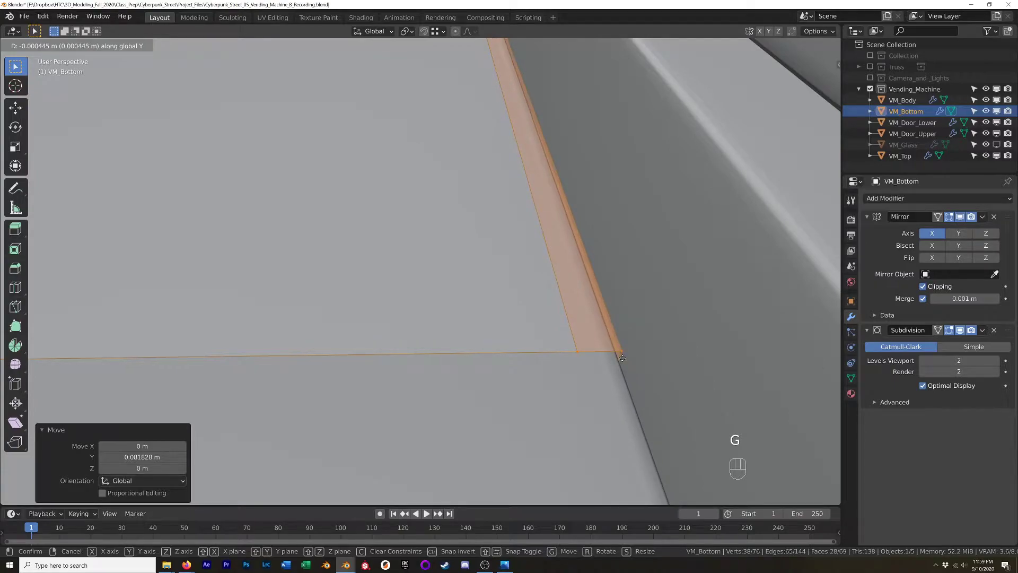
key("shift")
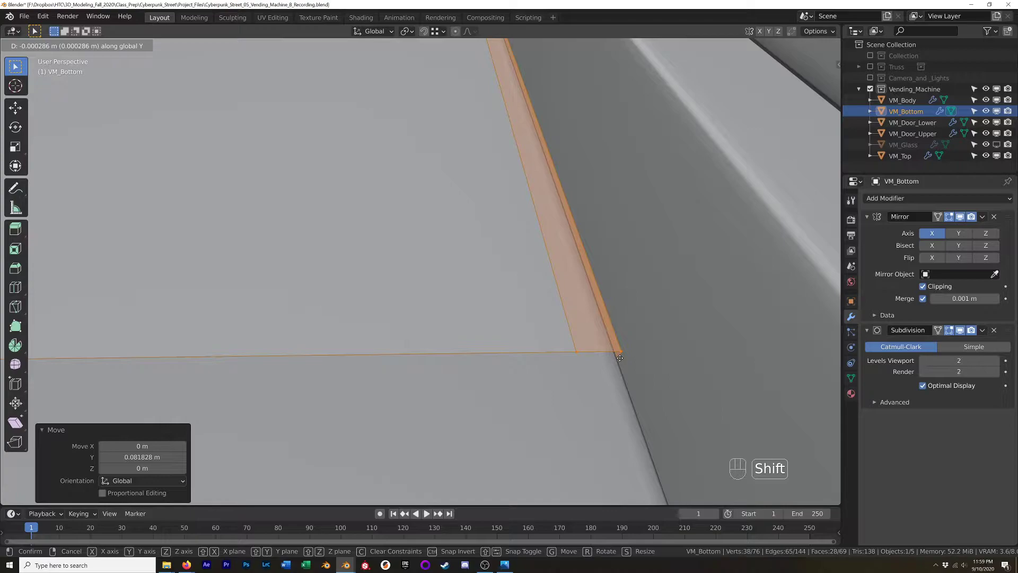
left_click(619, 358)
- Examine the bottom panel's corner fit against the body's inner walls and the whole machine from outside
scroll(440, 289, "down", 8)
middle_click_drag(275, 233, 375, 206)
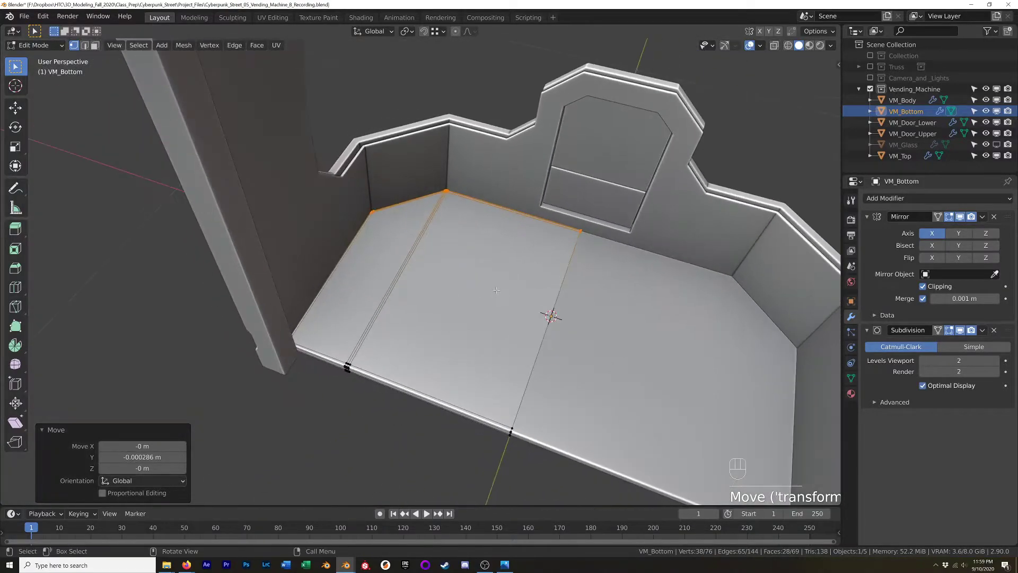
scroll(374, 203, "up", 3)
scroll(375, 200, "up", 4)
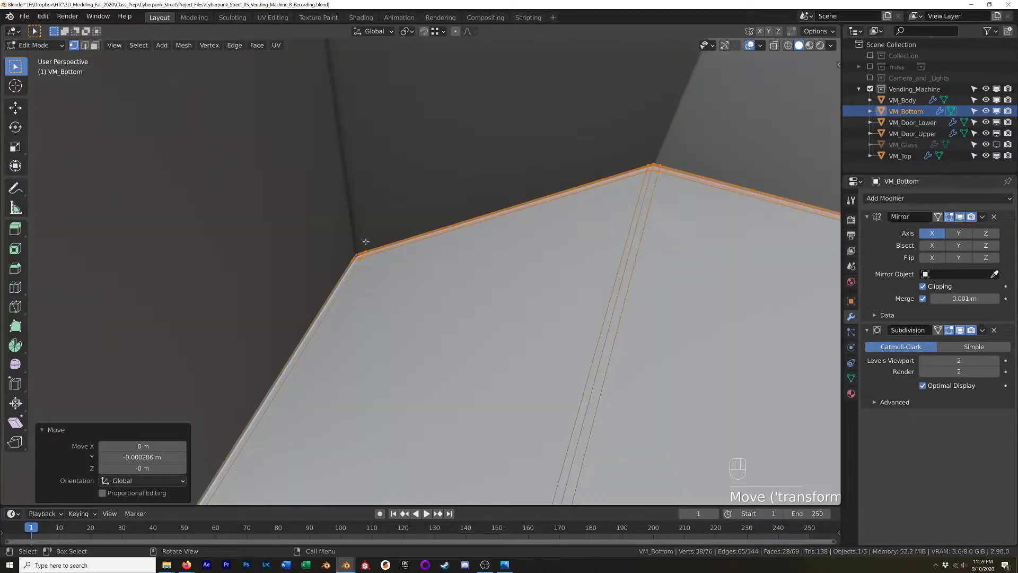
left_click(356, 252)
middle_click_drag(356, 253, 606, 256)
key("Tab")
scroll(369, 271, "down", 6)
key("Tab")
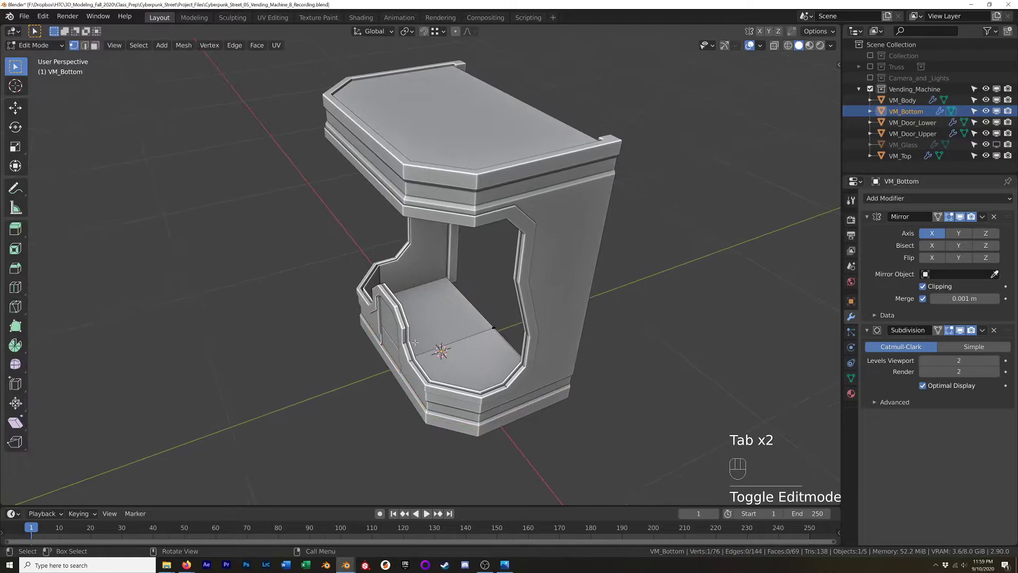
key("Tab")
middle_click_drag(371, 373, 315, 358)
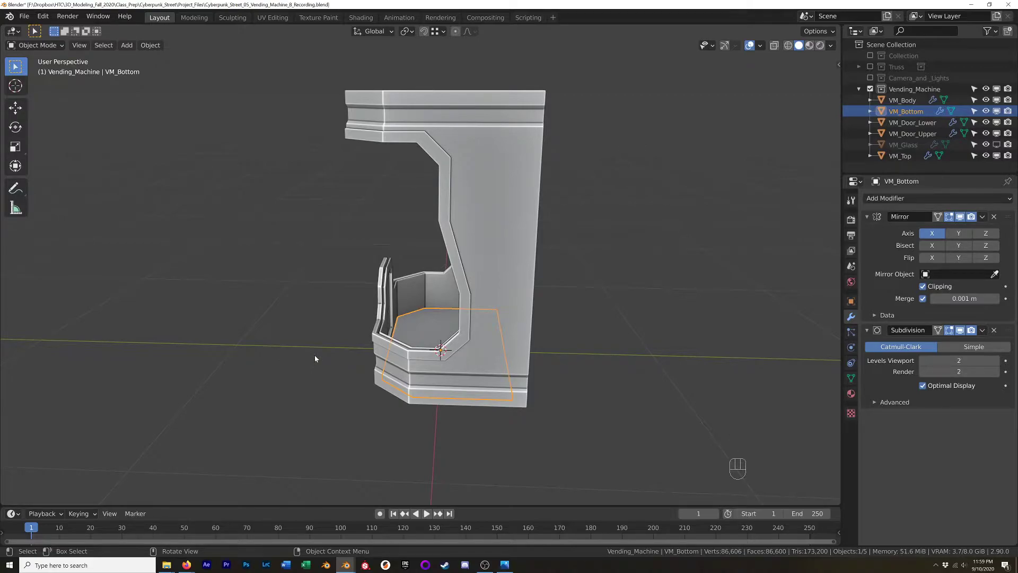
middle_click_drag(416, 334, 459, 334)
- Duplicate VM_Bottom and raise the copy about 0.389 m along Z as a shelf
key("shift+d")
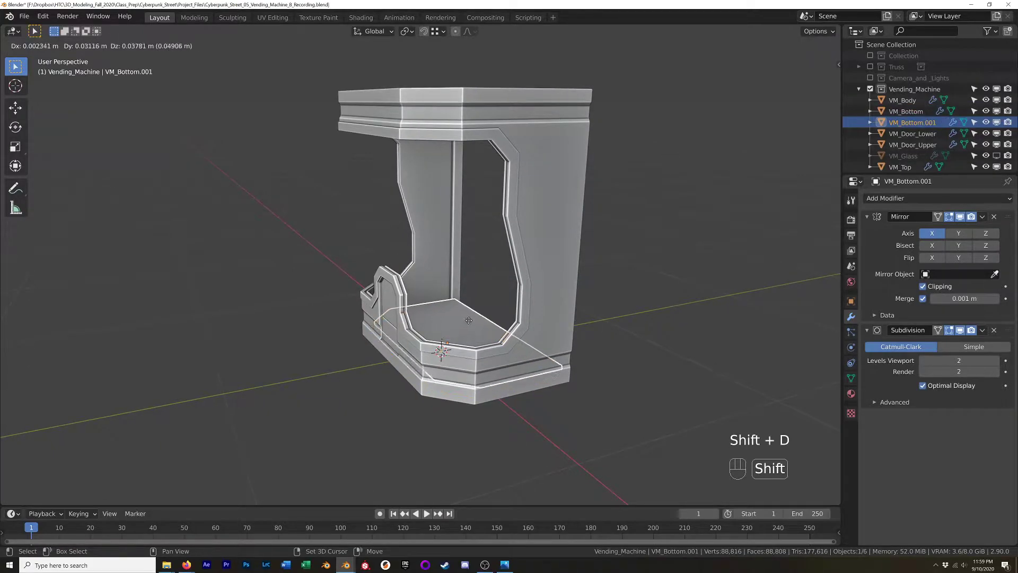
key("z")
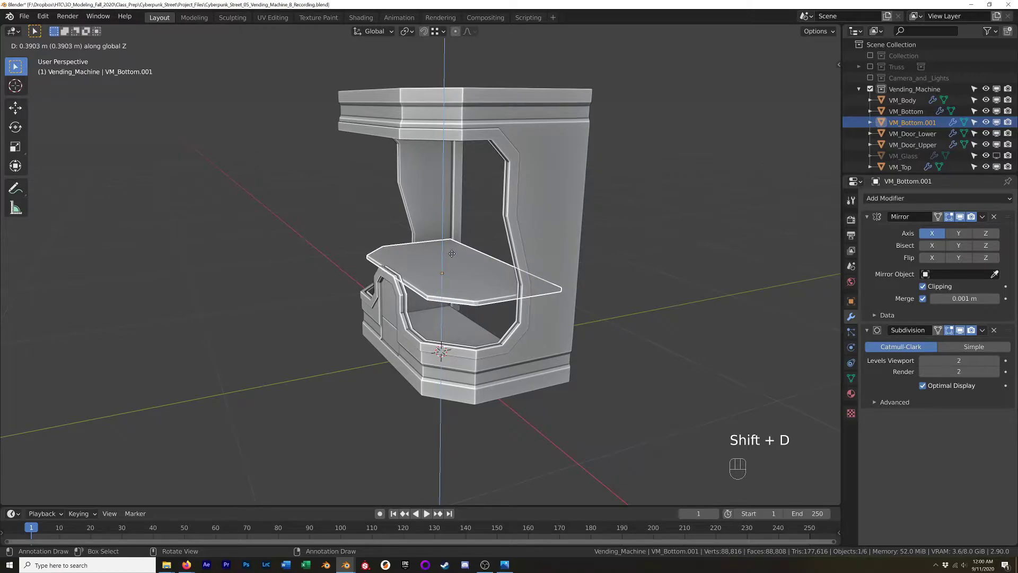
left_click(452, 255)
- Compare the new shelf with the shelves in the practice Blender file and the reference photo in Photos, and return to the recording file
key("alt+Tab")
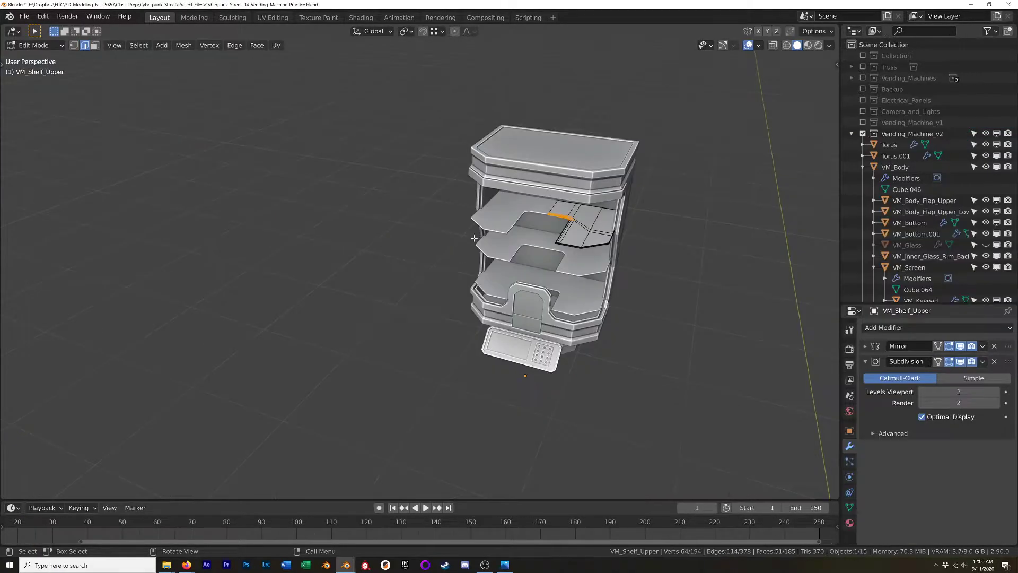
middle_click_drag(479, 244, 568, 238)
key("alt+Tab")
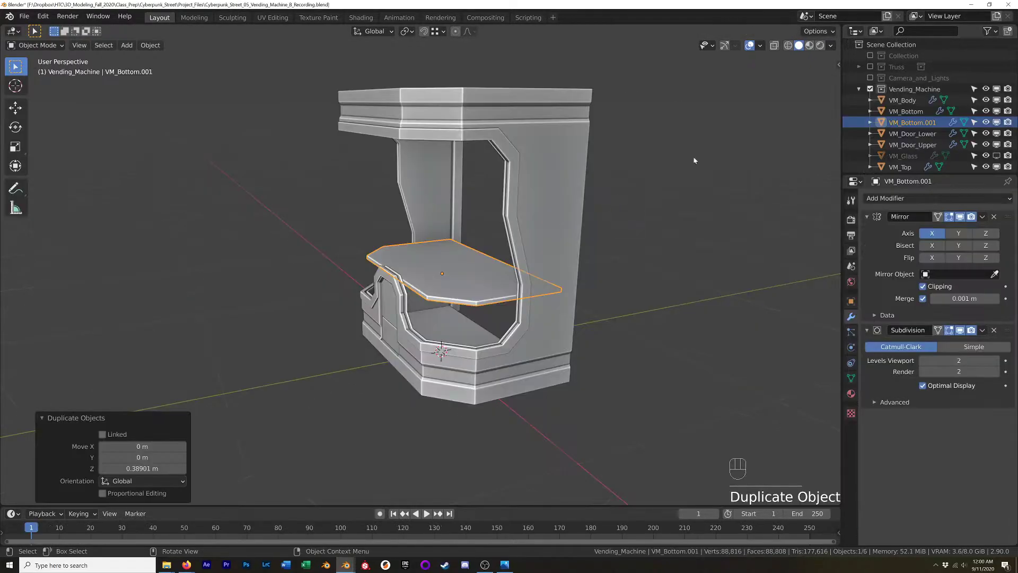
key("alt+Tab")
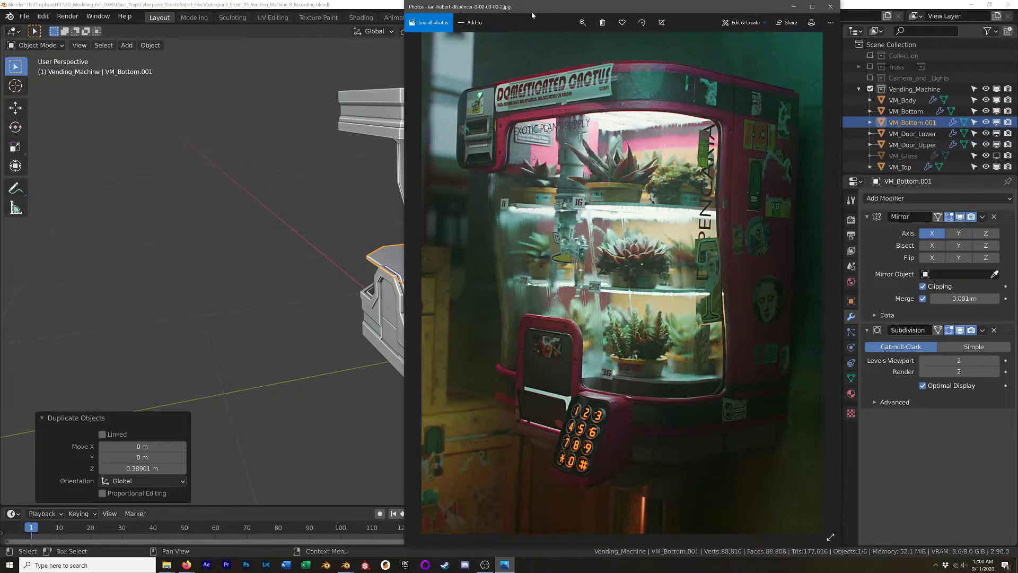
left_click_drag(528, 9, 1017, 46)
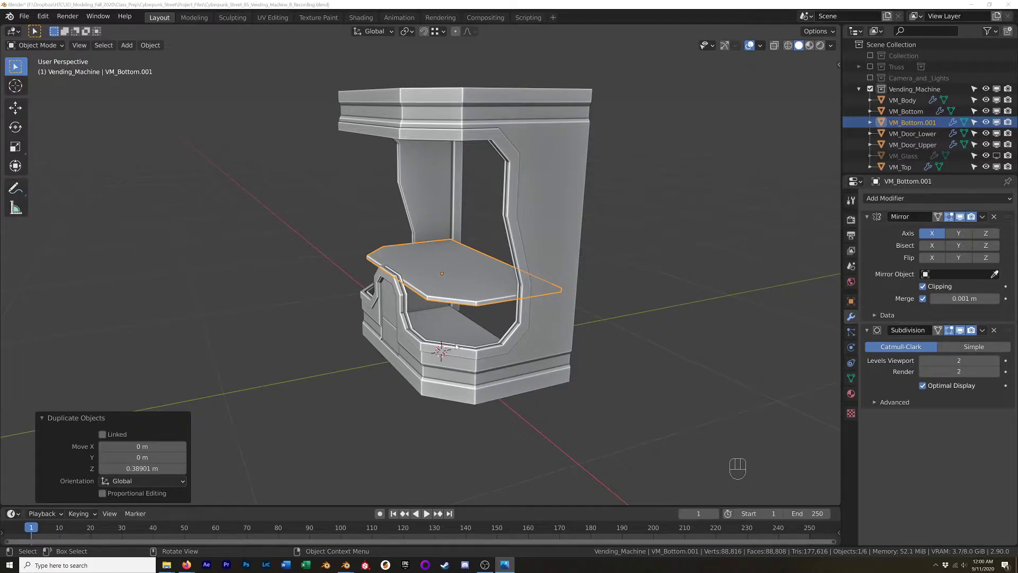
middle_click_drag(429, 354, 450, 349)
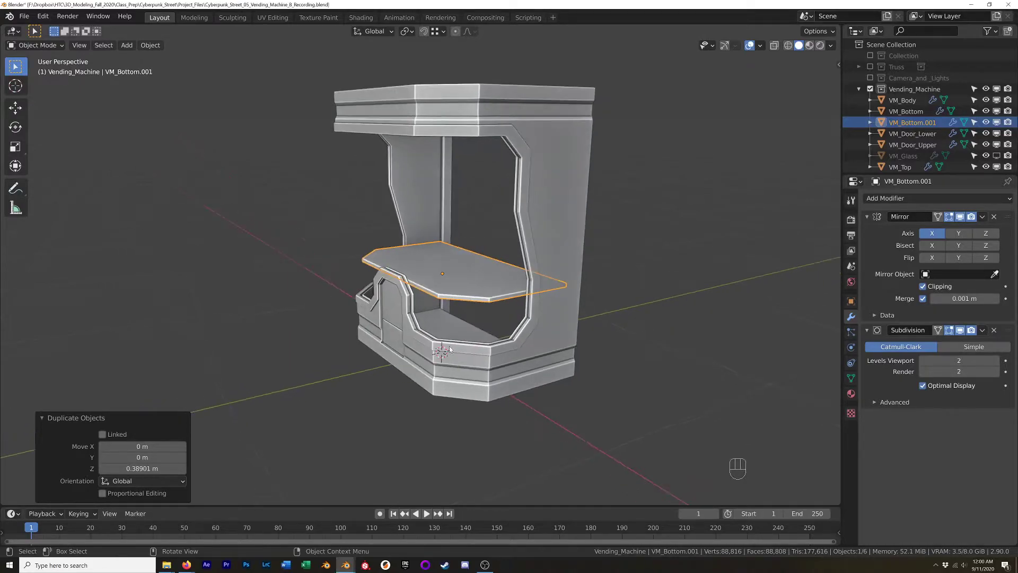
- Lower the duplicated shelf about 0.149 m along Z
left_click(472, 297)
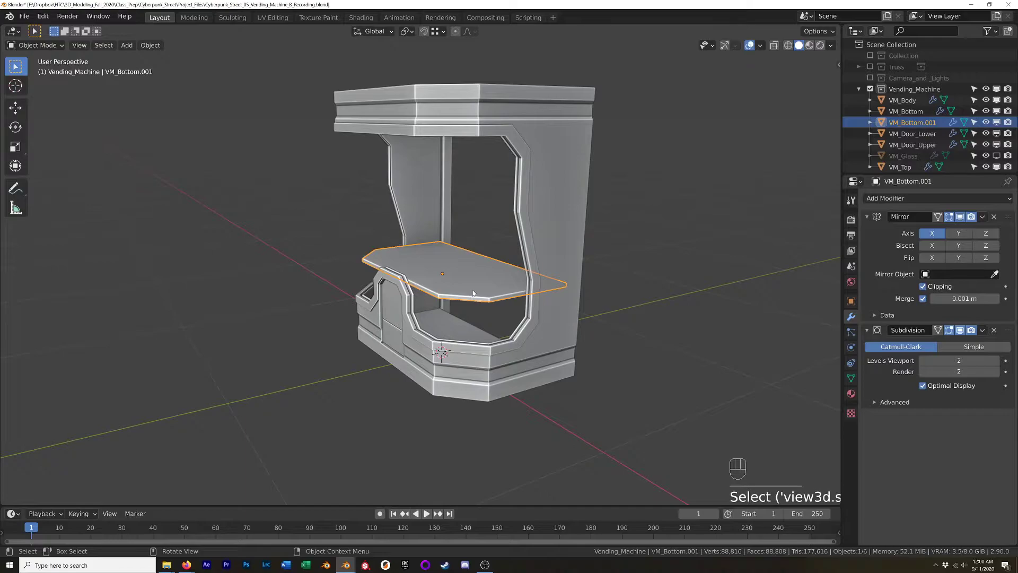
key("g")
key("z")
left_click(452, 336)
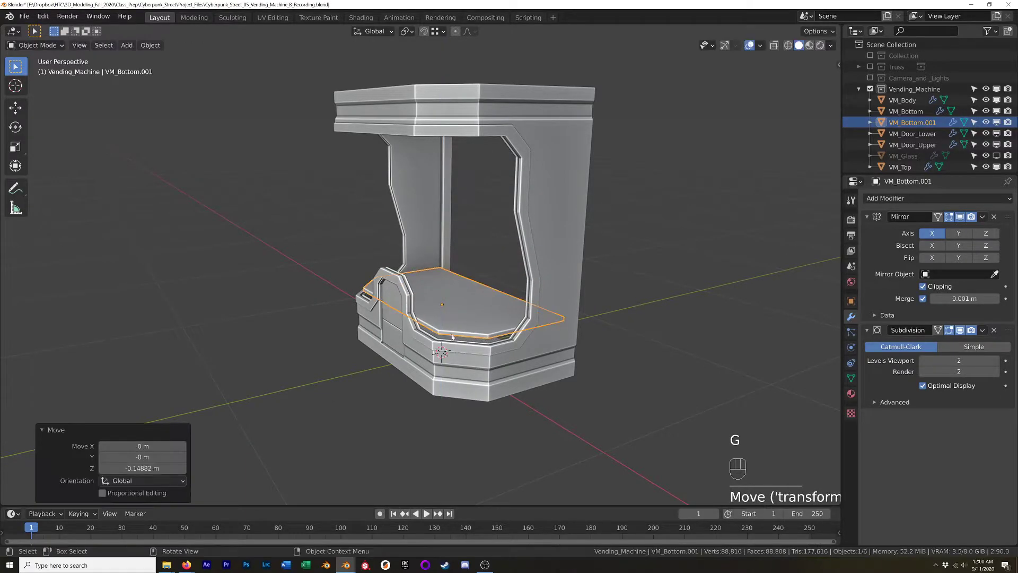
- Raise the shelf about 0.031 m along Z above the rim of the body's front opening
middle_click_drag(451, 336, 472, 325)
scroll(482, 310, "up", 8)
scroll(481, 311, "down", 4)
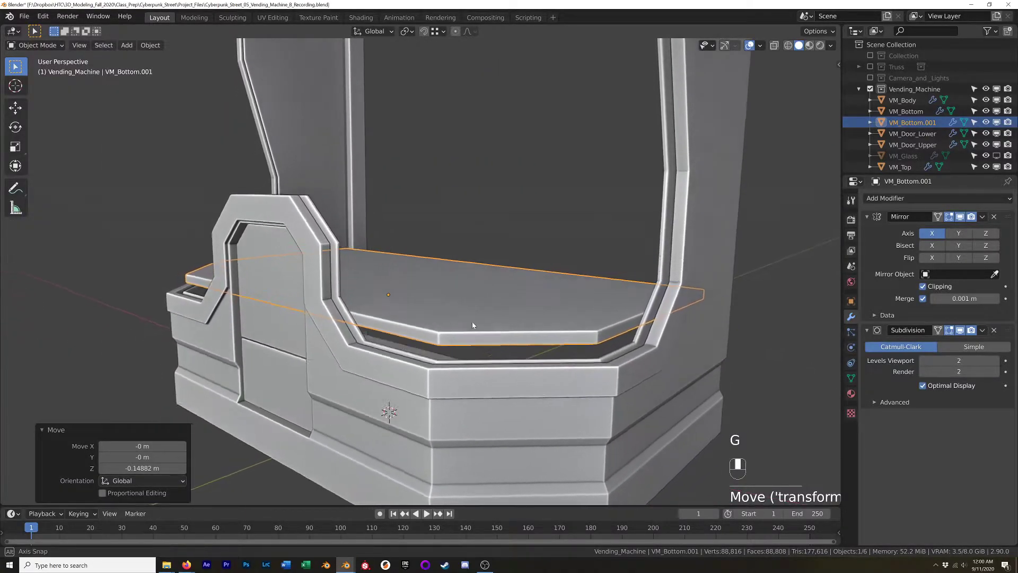
key("g")
key("g")
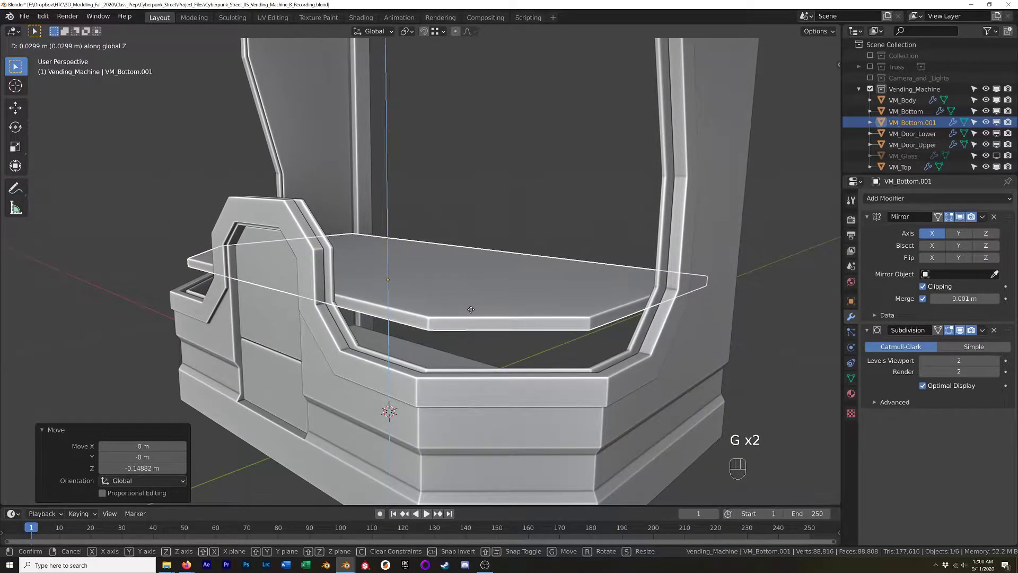
left_click(471, 309)
mouse_move(471, 310)
middle_mouse_down()
mouse_move(451, 304)
mouse_move(491, 307)
mouse_move(478, 306)
middle_mouse_up()
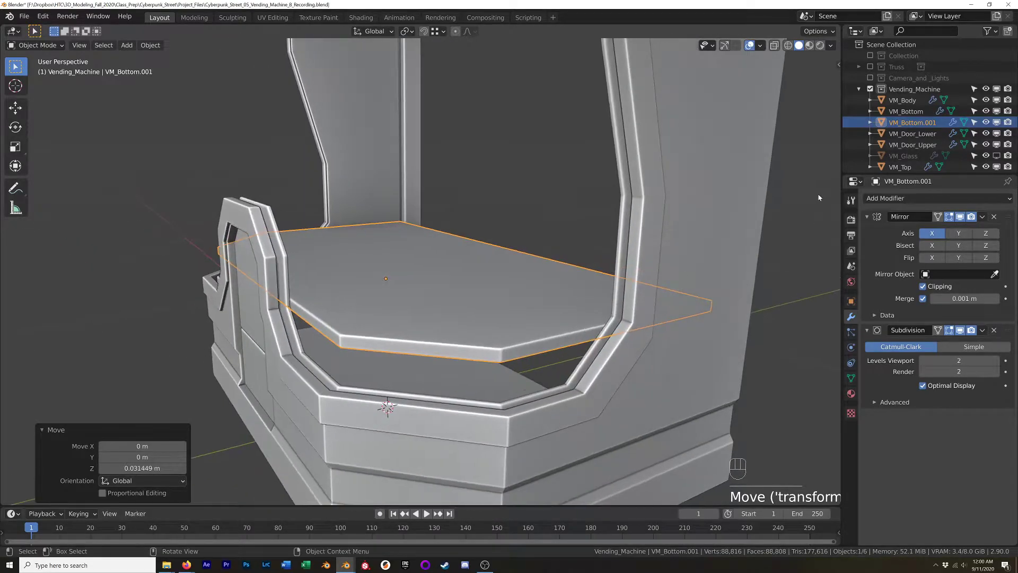
- Enable VM_Glass in the viewports and view the shelf from the machine's open back
left_click(996, 156)
middle_click_drag(652, 166, 439, 260)
scroll(439, 260, "down", 9)
middle_click_drag(519, 242, 507, 208, "shift")
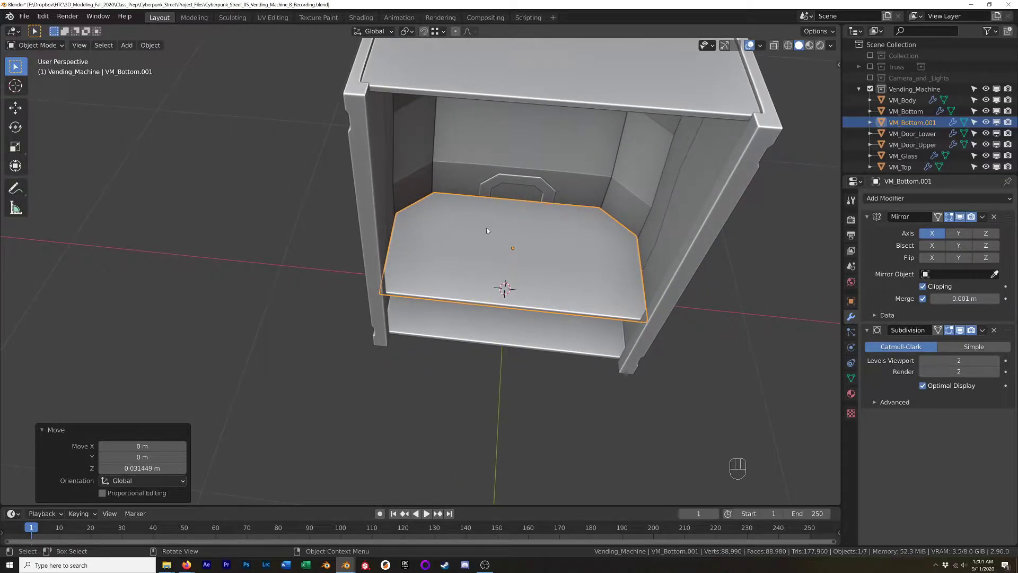
- Add a front-to-back loop cut to the shelf between its centre line and corner edges, with a slide factor of 0.250
key("Tab")
scroll(497, 219, "up", 3)
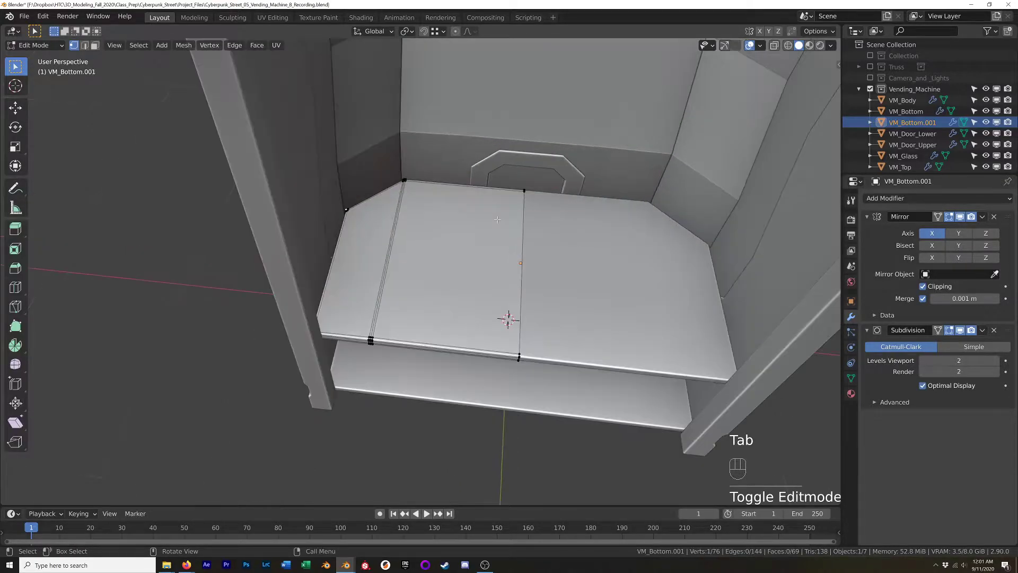
key("ctrl+r")
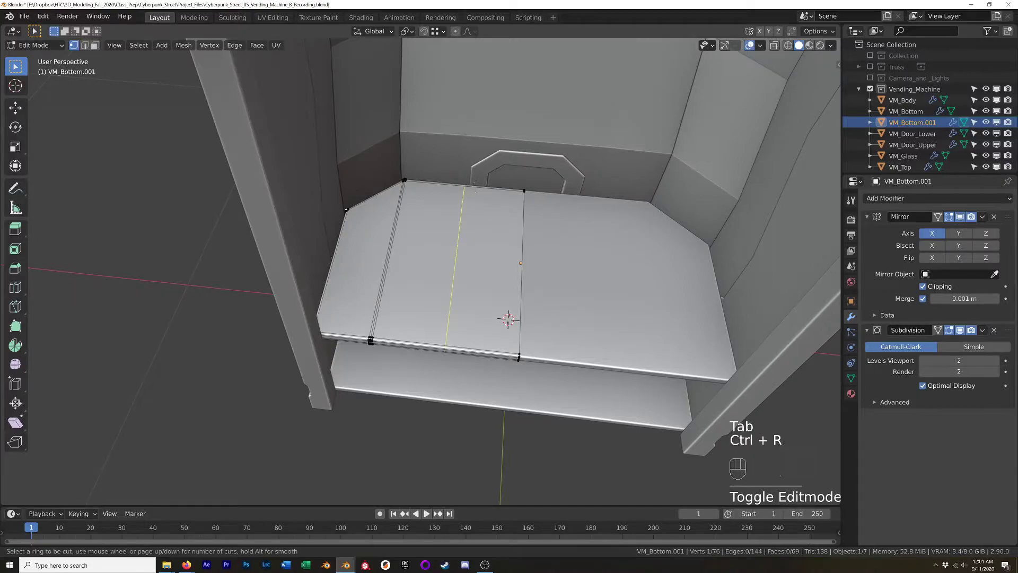
left_click(472, 195)
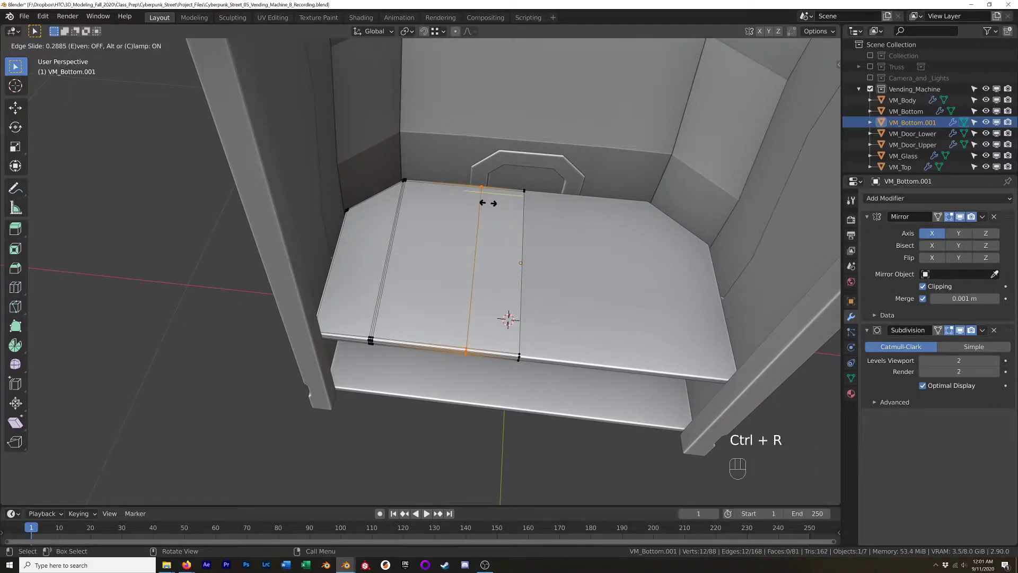
left_click(484, 203)
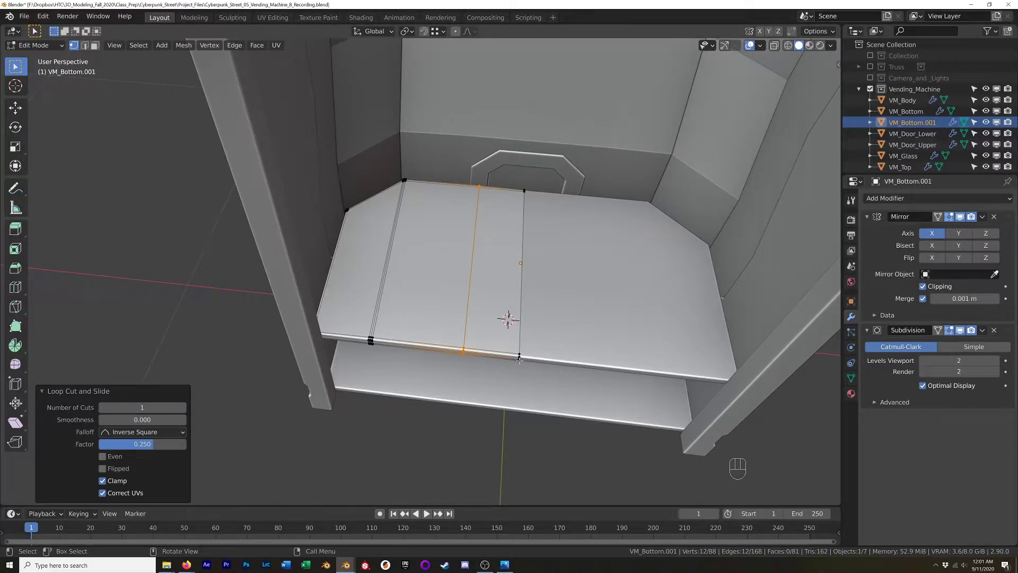
- Add a side-to-side loop cut across the shelf and slide it evenly toward the front by a factor of -0.230
key("ctrl+r")
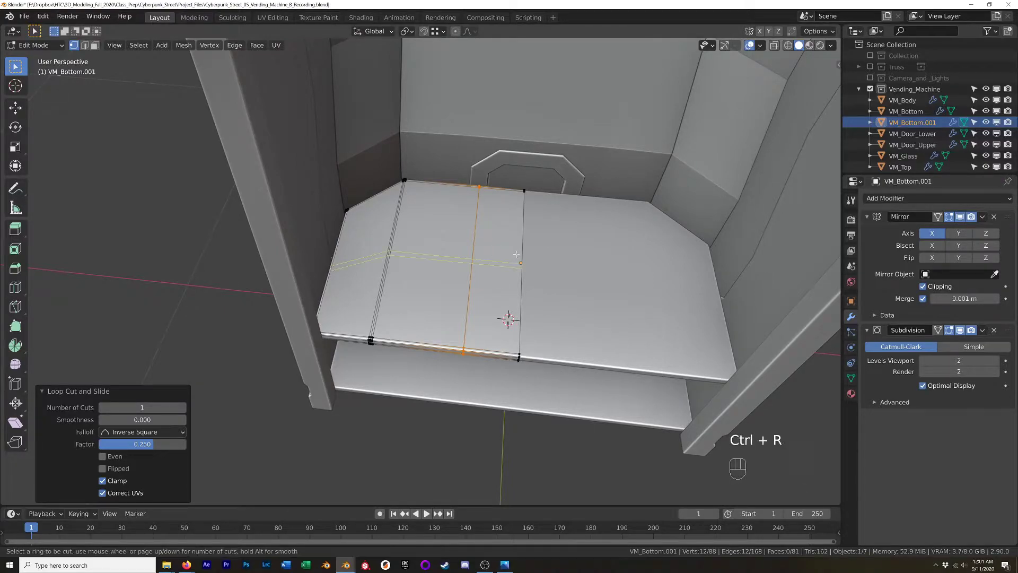
left_click(518, 258)
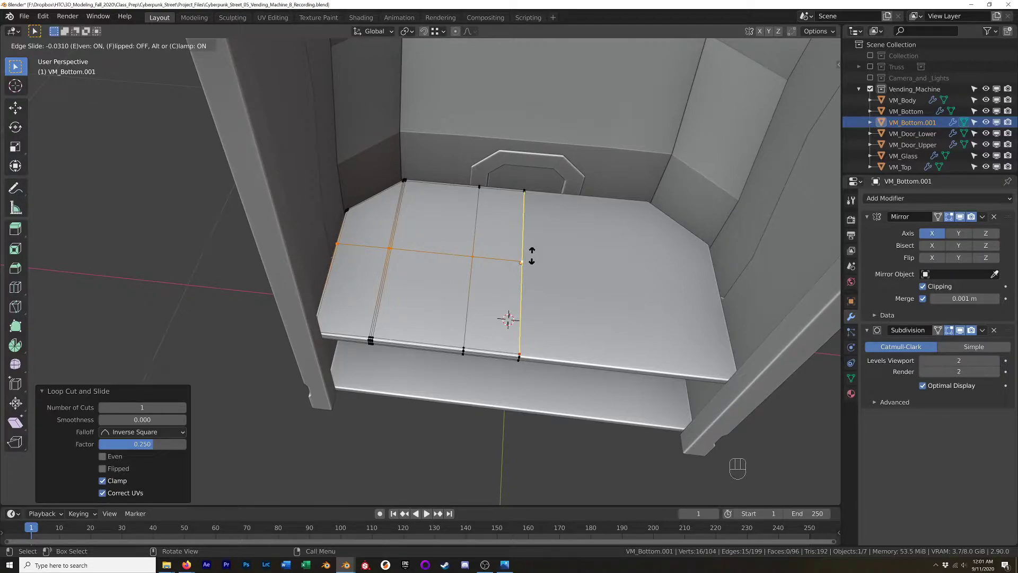
left_click(532, 255)
scroll(503, 254, "up", 3)
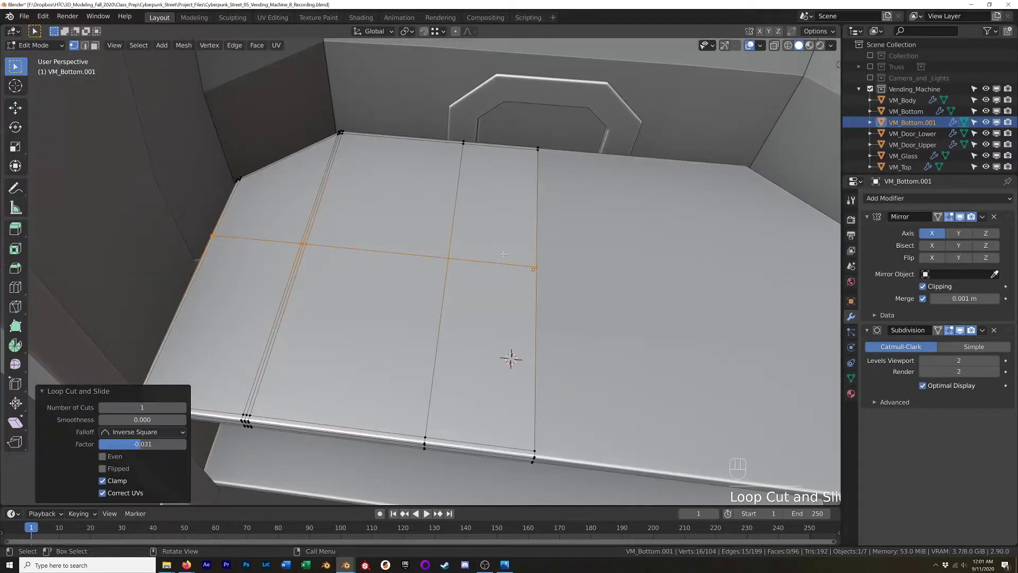
key("g")
key("g")
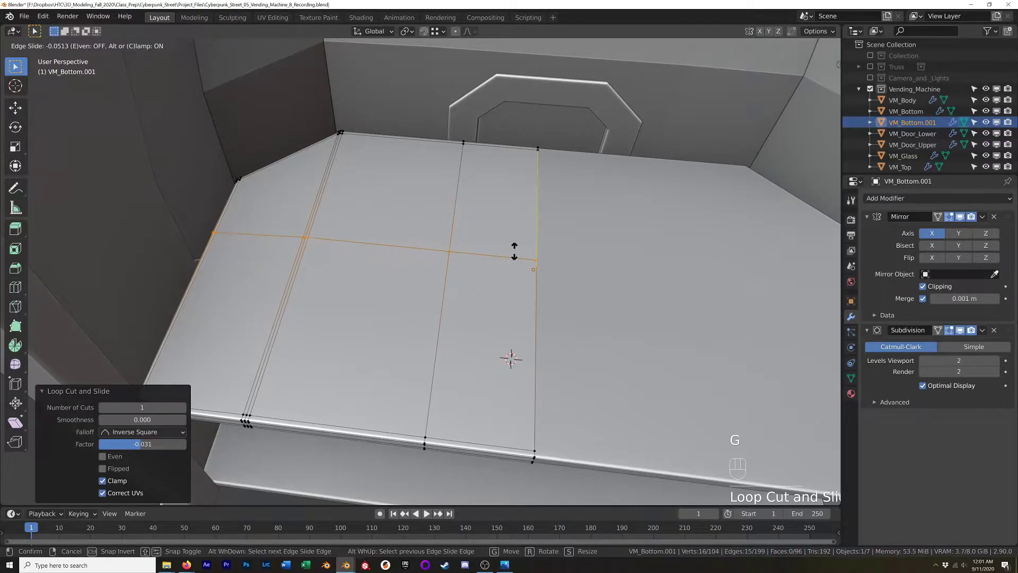
key("e")
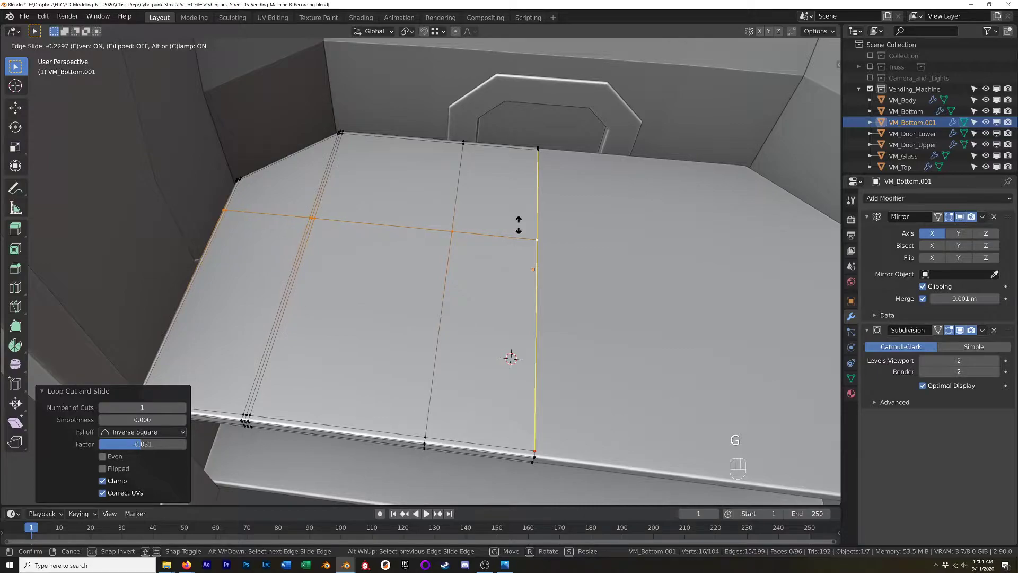
left_click(518, 224)
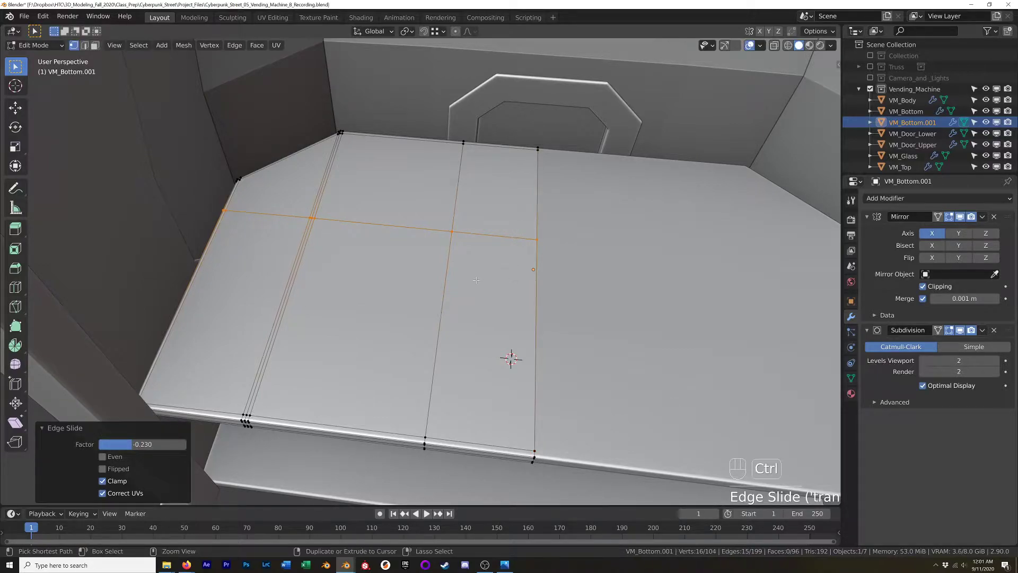
- Add a second side-to-side loop cut just behind the first one, with a slide factor of -0.632
key("ctrl+r")
left_click(450, 270)
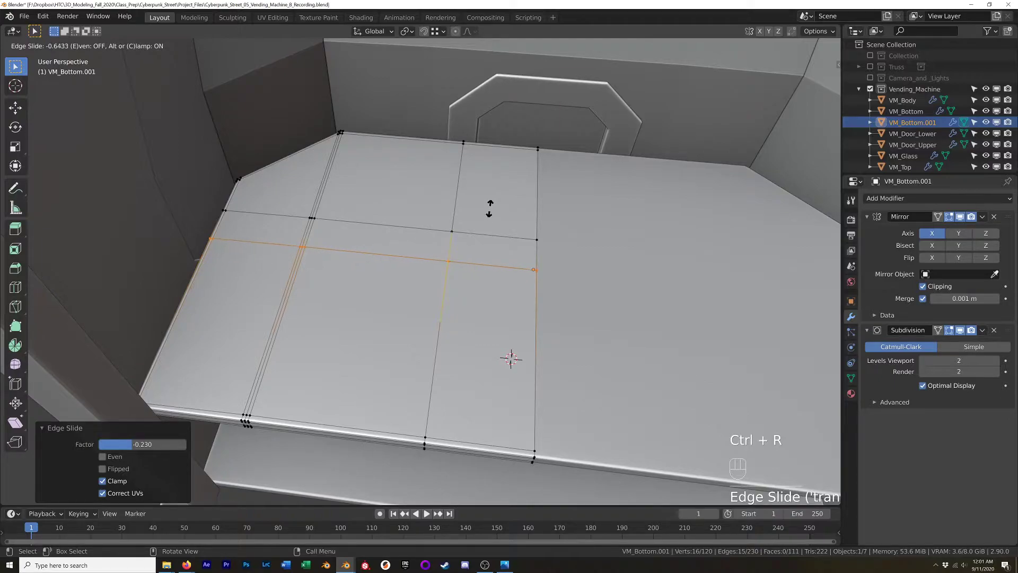
left_click(490, 209)
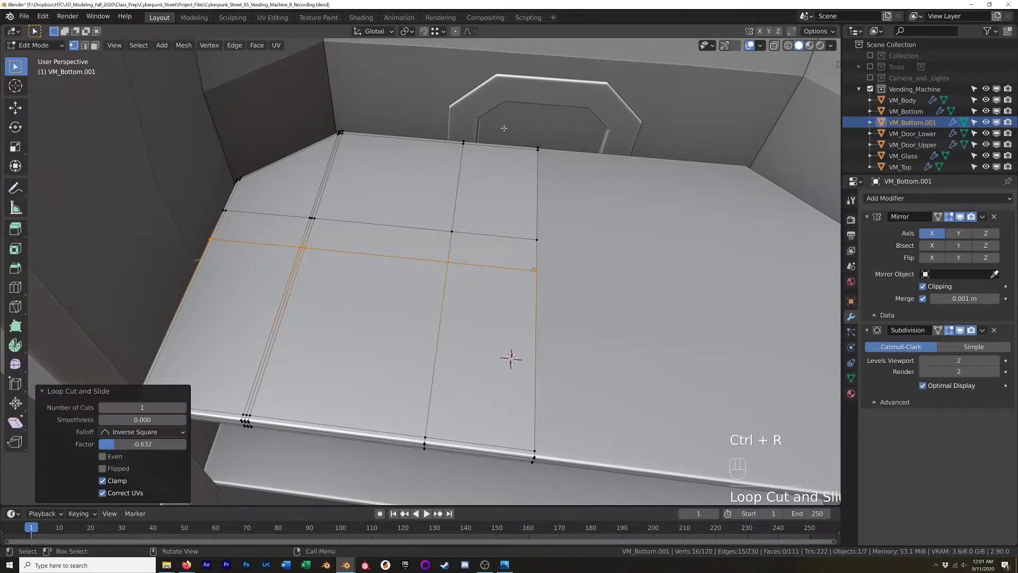
- Move the front-to-back loop's vertices from the rear edge to the second cross loop about -0.062 m along X in wireframe top view
scroll(458, 101, "down", 4)
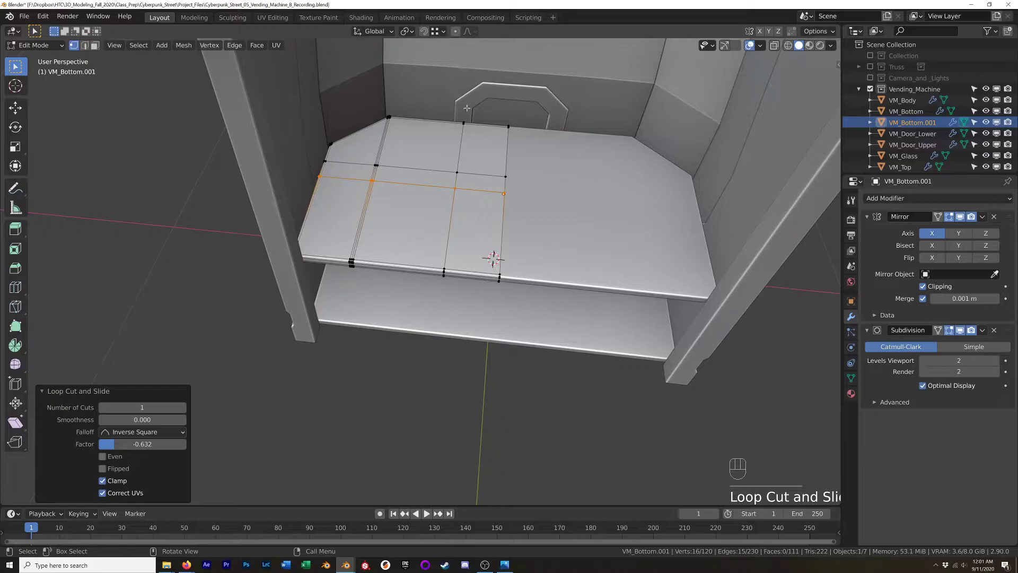
scroll(467, 108, "down", 4)
middle_click_drag(467, 108, 568, 44)
middle_click_drag(411, 63, 307, 248, "shift")
scroll(469, 293, "up", 5)
middle_click_drag(473, 300, 486, 214, "shift")
key("alt+z")
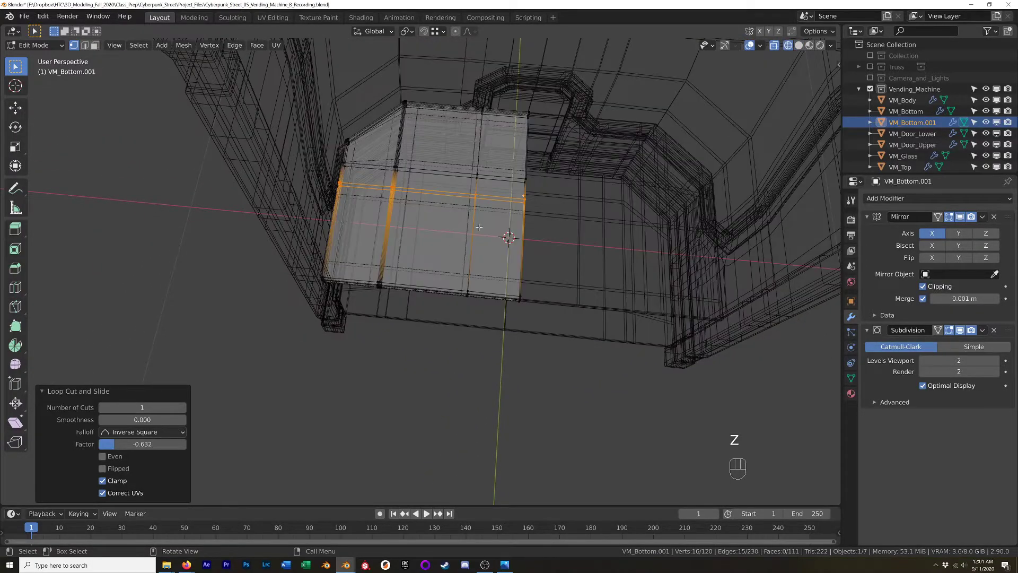
key("KP_7")
scroll(355, 262, "up", 5)
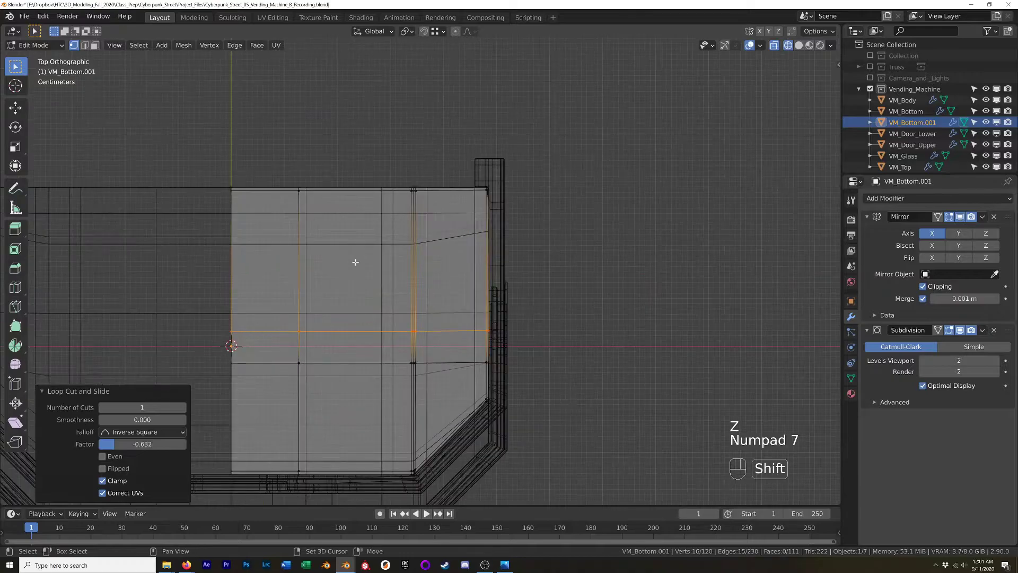
middle_click_drag(356, 262, 546, 186, "shift")
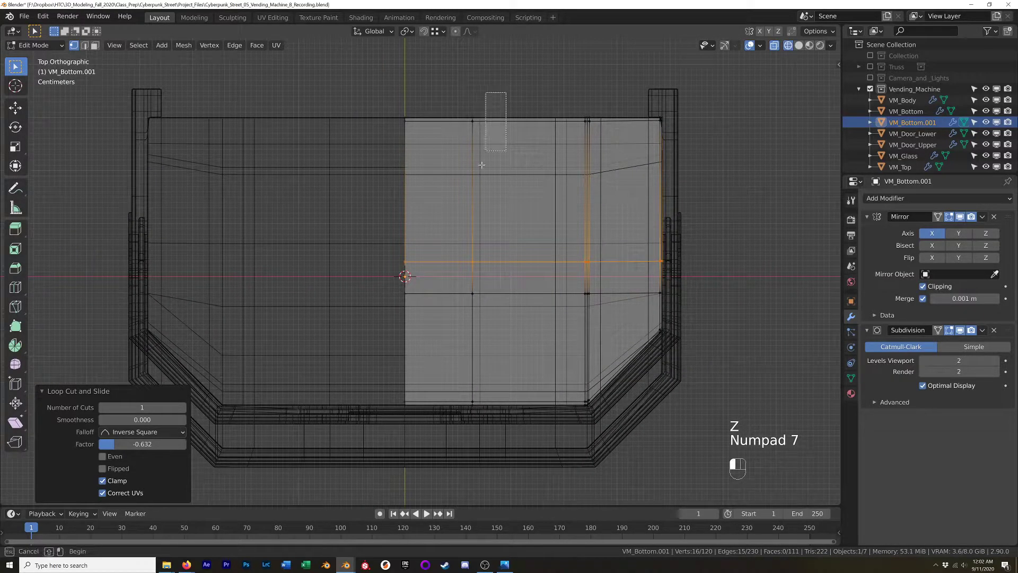
left_click_drag(482, 165, 431, 280)
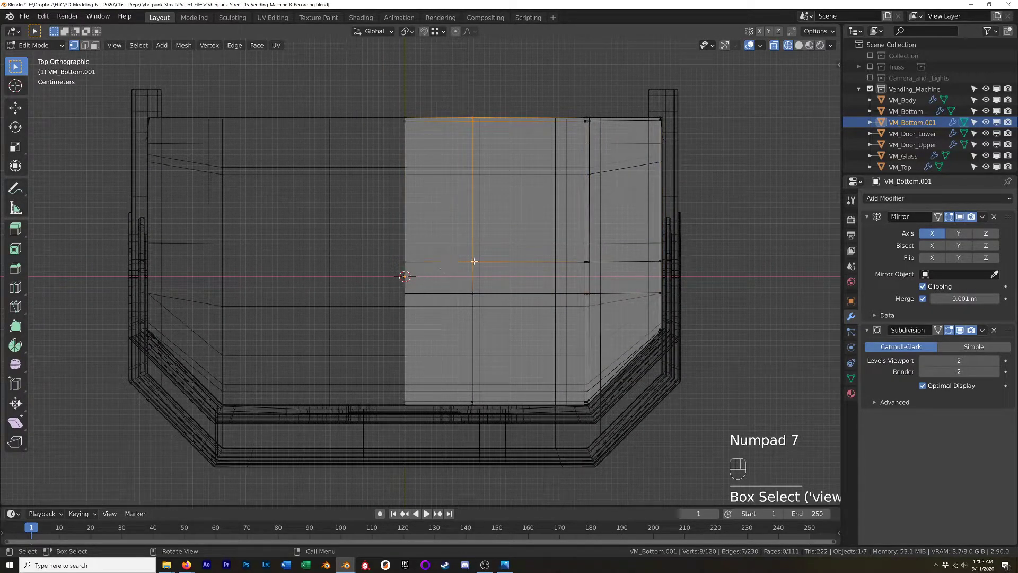
key("g")
key("x")
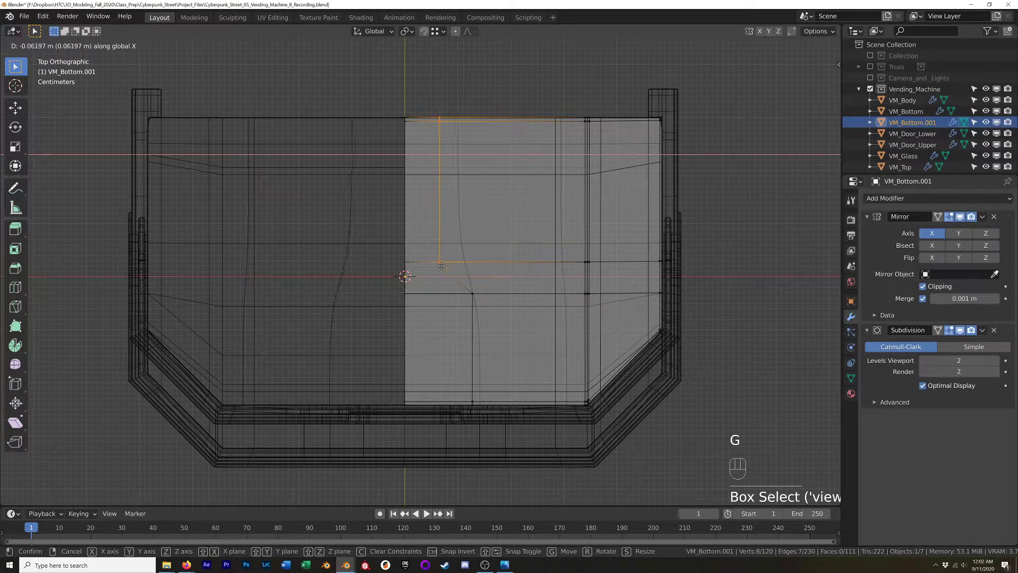
left_click(441, 266)
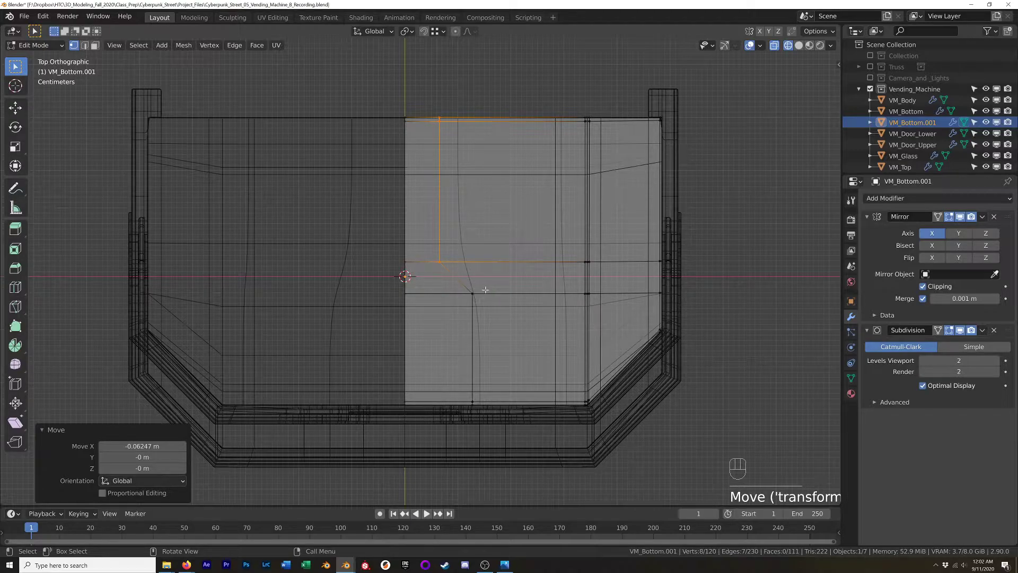
- Delete the two front-centre faces on the shelf's top and the matching two on its underside in solid view
left_click(431, 264)
middle_click_drag(389, 349, 412, 340)
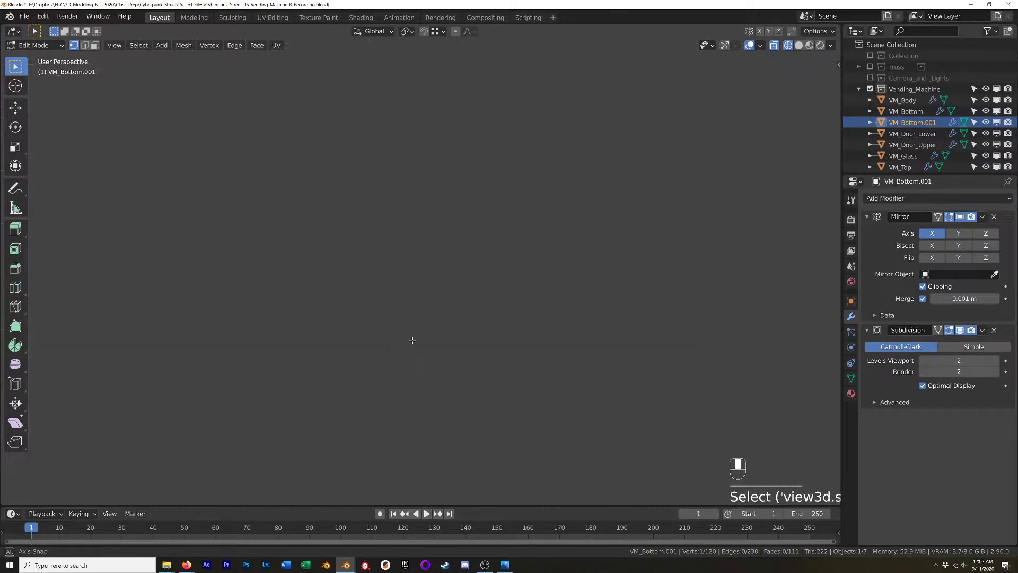
scroll(567, 324, "down", 3)
mouse_move(573, 324)
middle_mouse_down()
mouse_move(582, 324)
mouse_move(555, 301)
mouse_move(580, 321)
mouse_move(571, 302)
mouse_move(580, 276)
middle_mouse_up()
key("z")
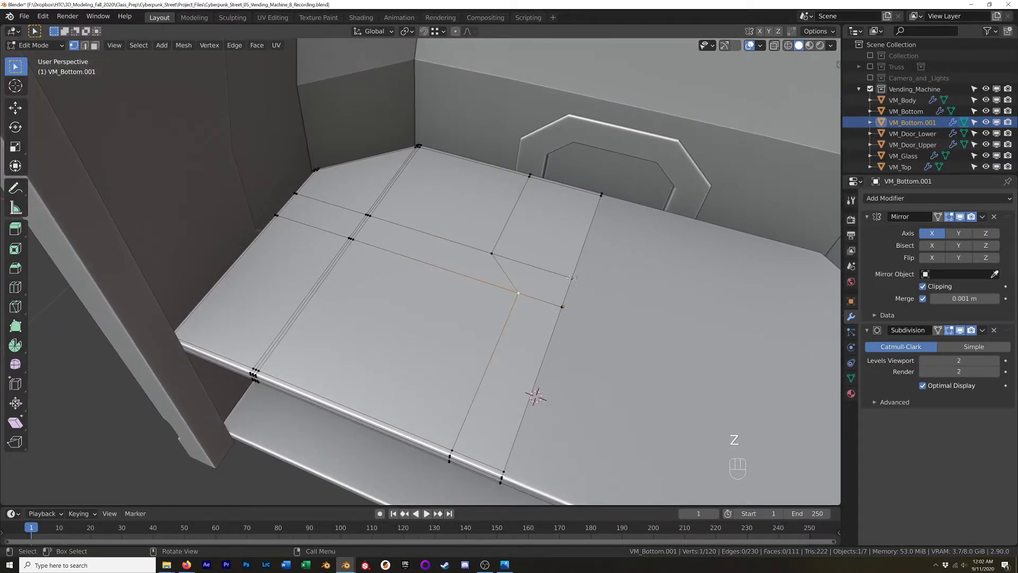
key("3")
left_click(569, 277)
left_click(542, 282, "shift")
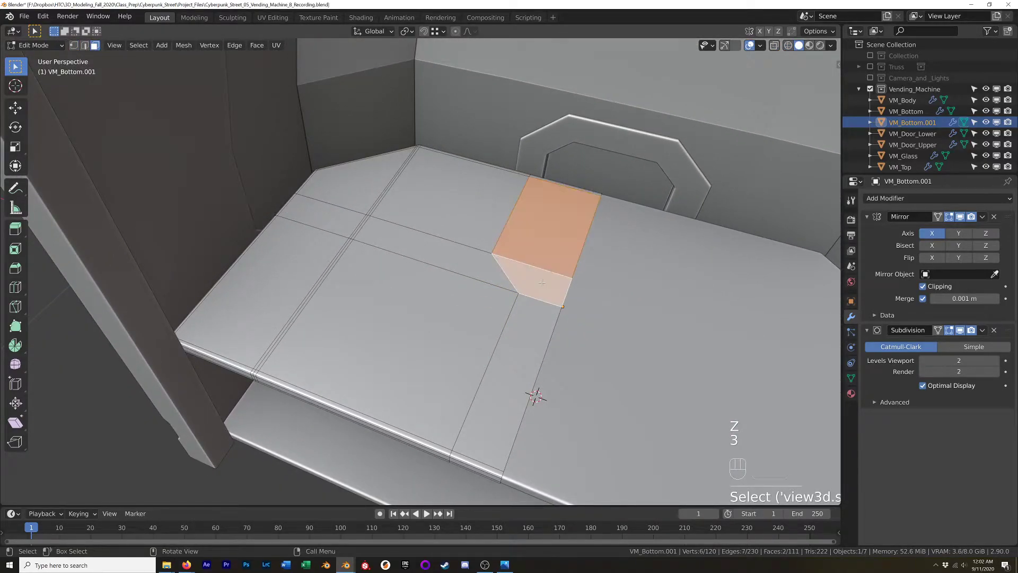
key("x")
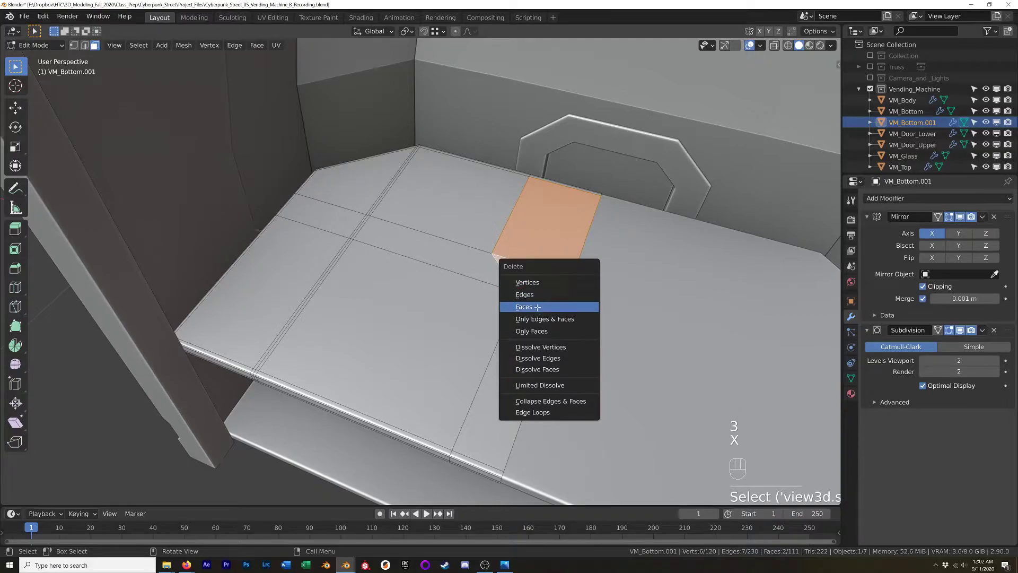
left_click(542, 306)
key("ctrl+z")
key("x")
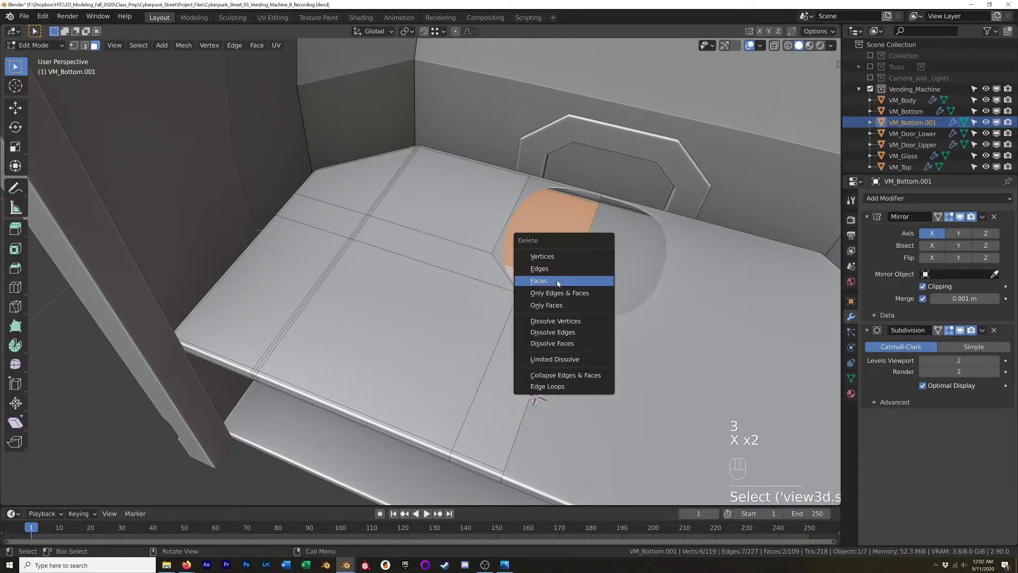
left_click(558, 281)
- Delete the remaining faces of the shelf's front edge that span the centre cutout
scroll(591, 173, "up", 5)
left_click_drag(632, 147, 596, 205)
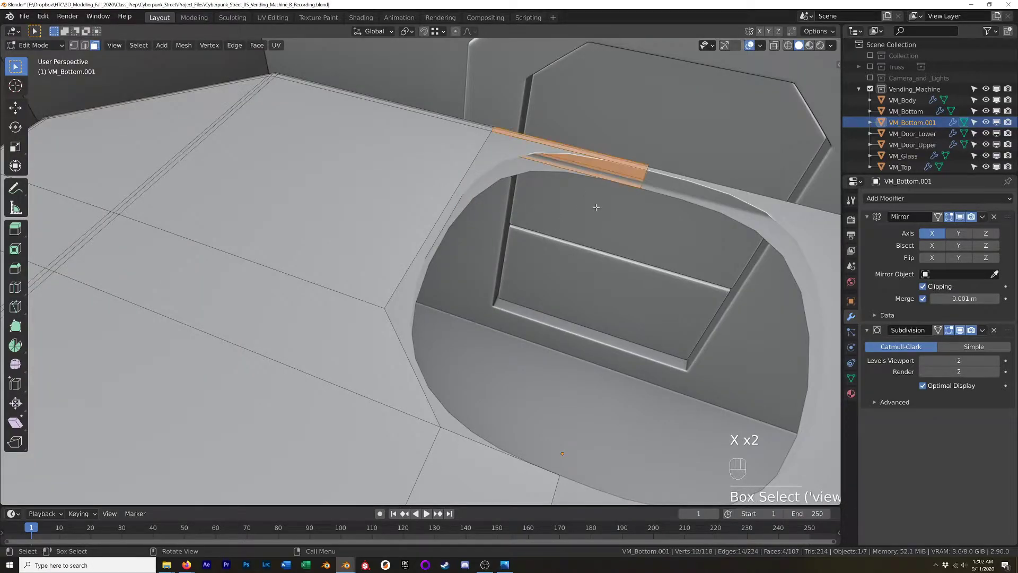
key("x")
left_click(595, 205)
left_click_drag(618, 146, 573, 187)
key("x")
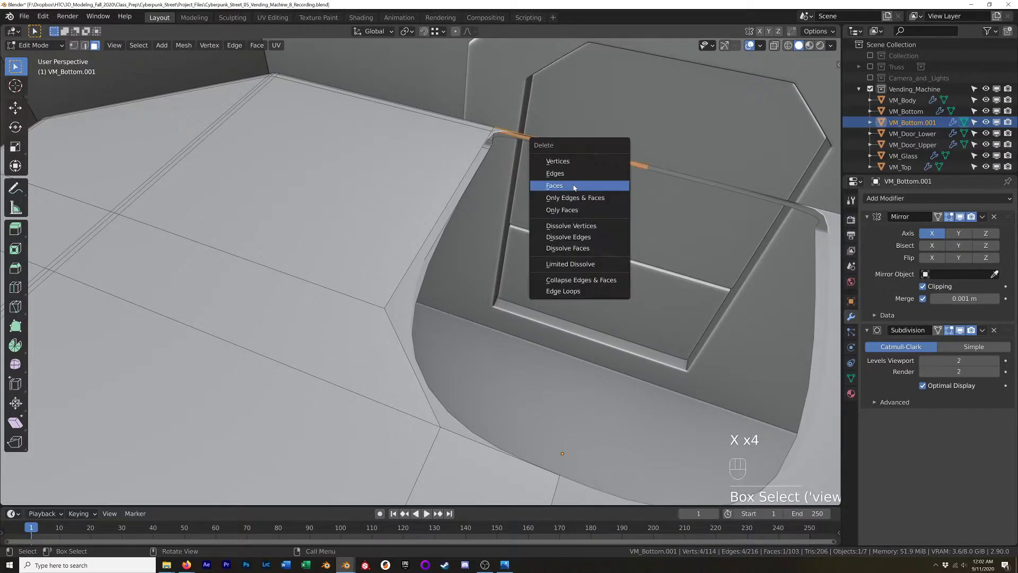
left_click(567, 186)
- Close the open wall of the cutout by filling faces between its top and bottom edges, from the rear edge around the chamfer toward the front
middle_click_drag(568, 186, 368, 183)
middle_click_drag(394, 271, 390, 211, "shift")
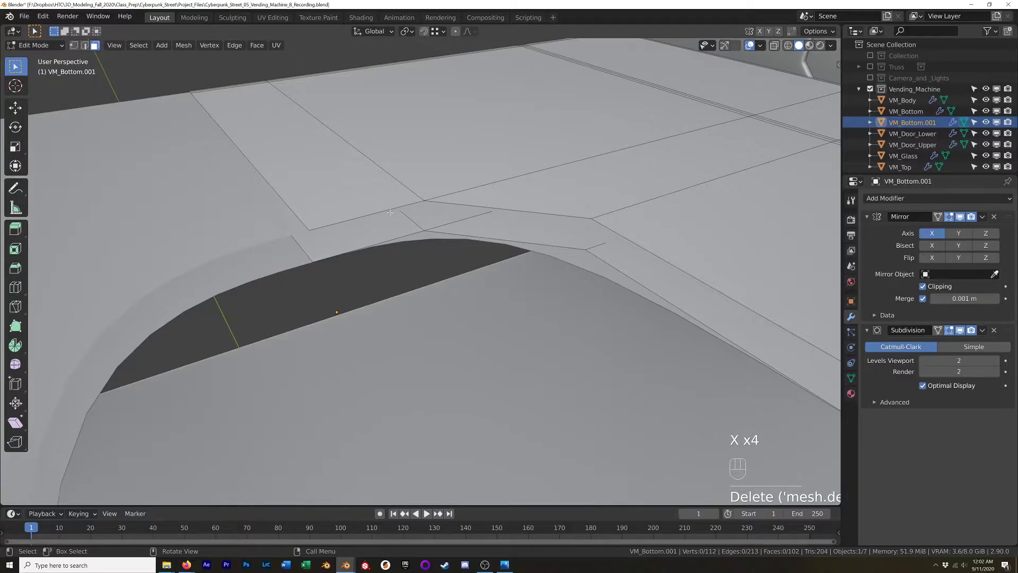
key("2")
left_click(384, 211)
left_click(377, 240, "shift")
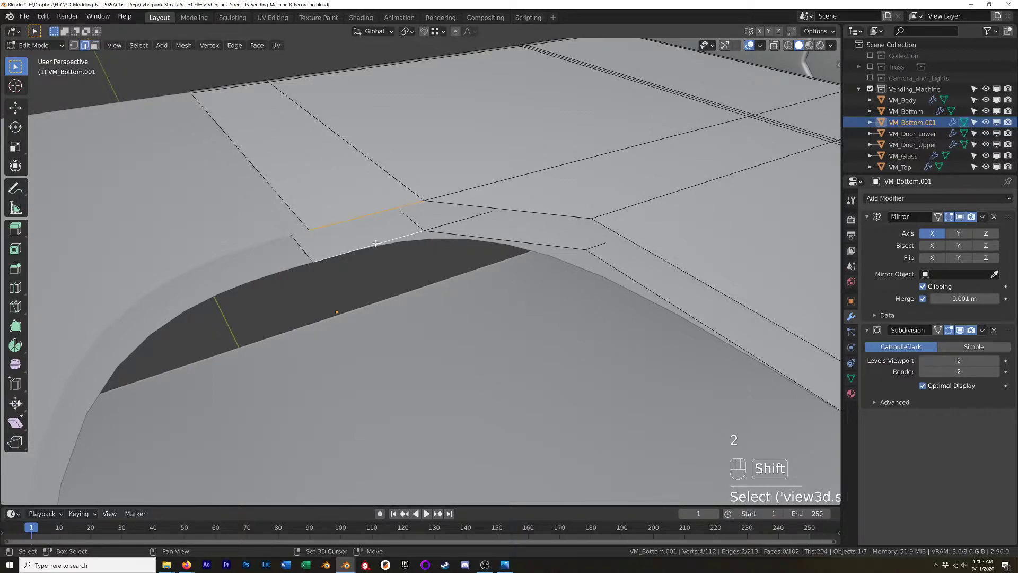
key("f")
left_click(423, 219)
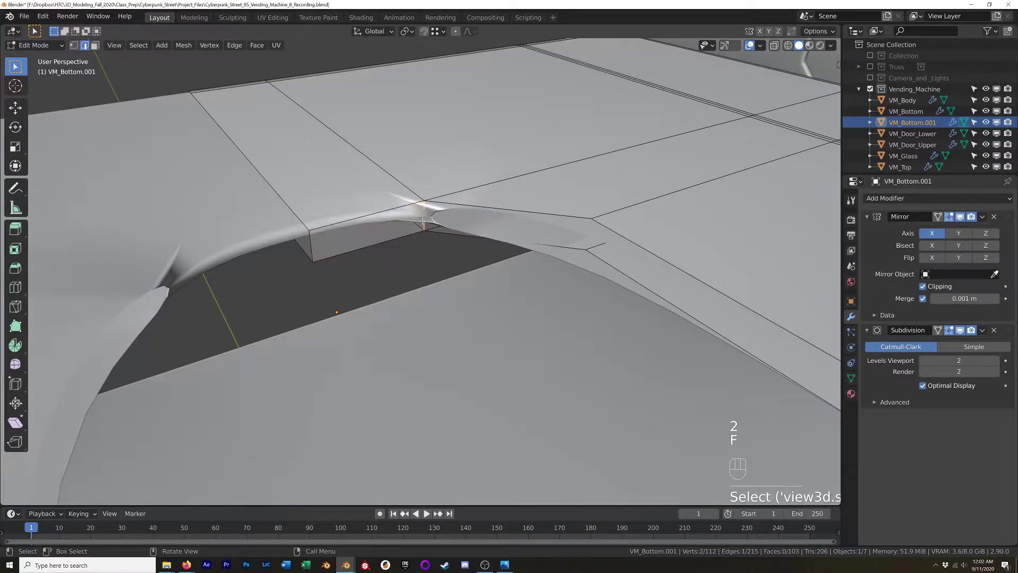
key("f")
key("f")
key("f")
key("f")
- Try to fill a face between the two vertical edges at the front end of the cutout wall
middle_click_drag(423, 221, 585, 325)
left_click(589, 326)
left_click(611, 323, "shift")
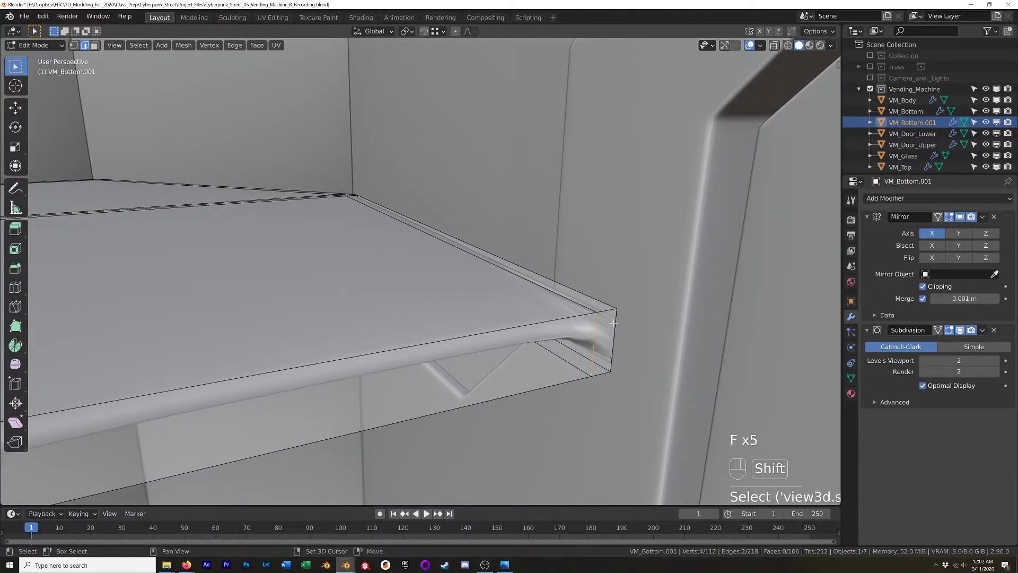
key("f")
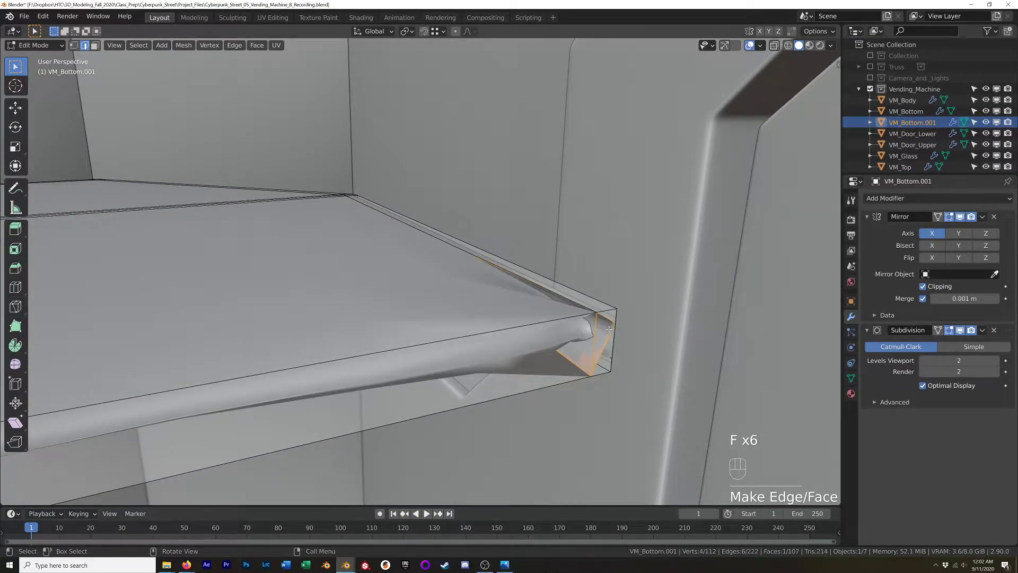
key("ctrl+z")
- Delete the narrow end face at the front end of the cutout wall
left_click(604, 333)
middle_click_drag(604, 333, 583, 330)
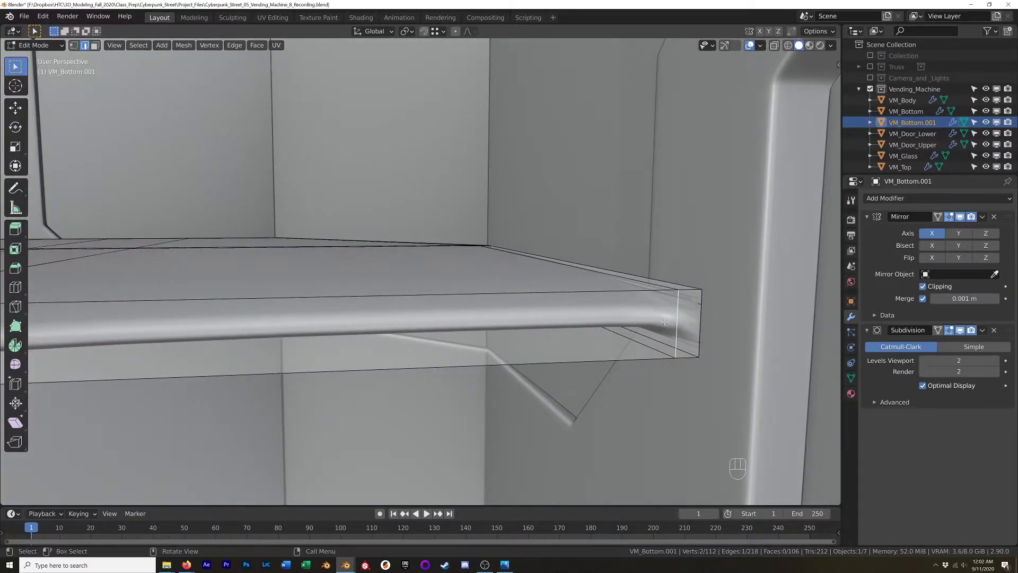
key("3")
left_click(687, 317)
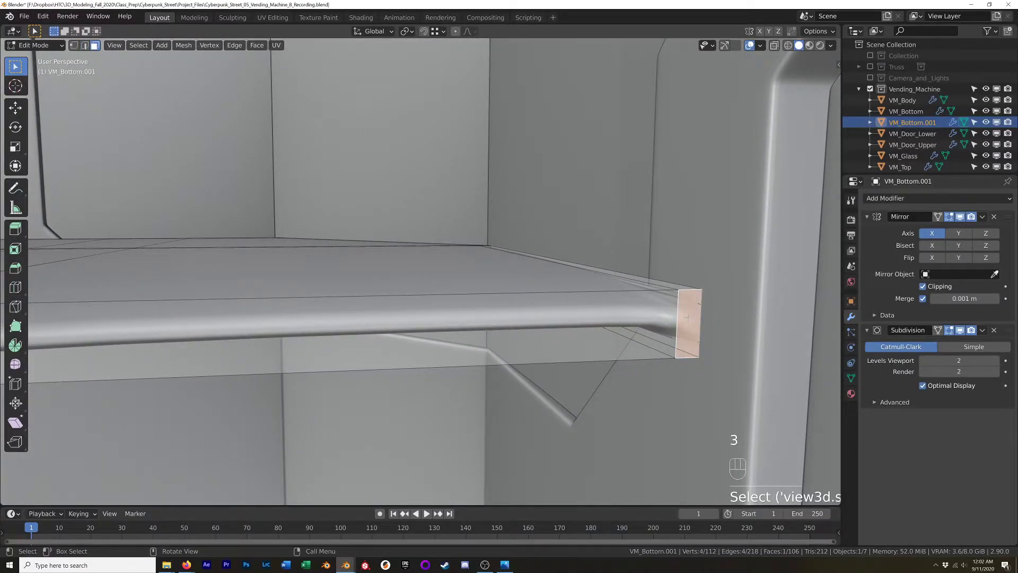
key("x")
left_click(687, 317)
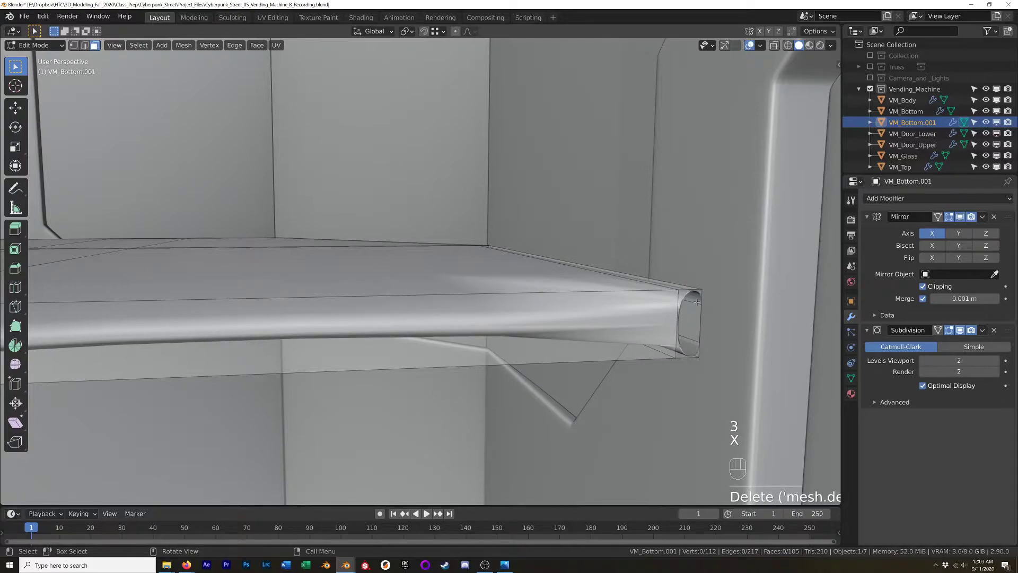
- Add two lengthwise loop cuts along the cutout wall and spread them apart by scaling along Z
key("2")
left_click(687, 338, "alt")
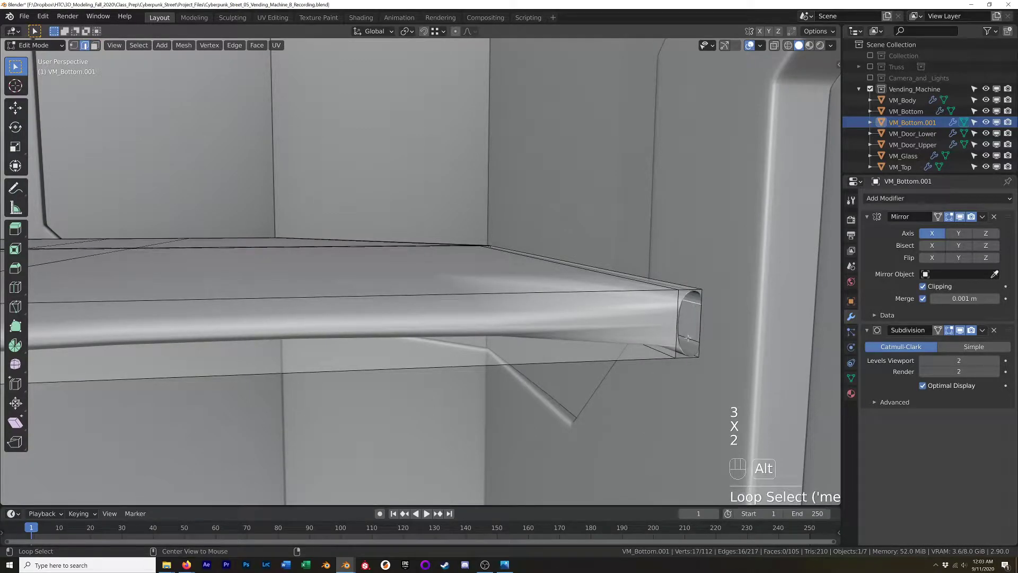
left_click(687, 337, "alt+shift")
middle_click_drag(673, 313, 664, 302)
key("ctrl+r")
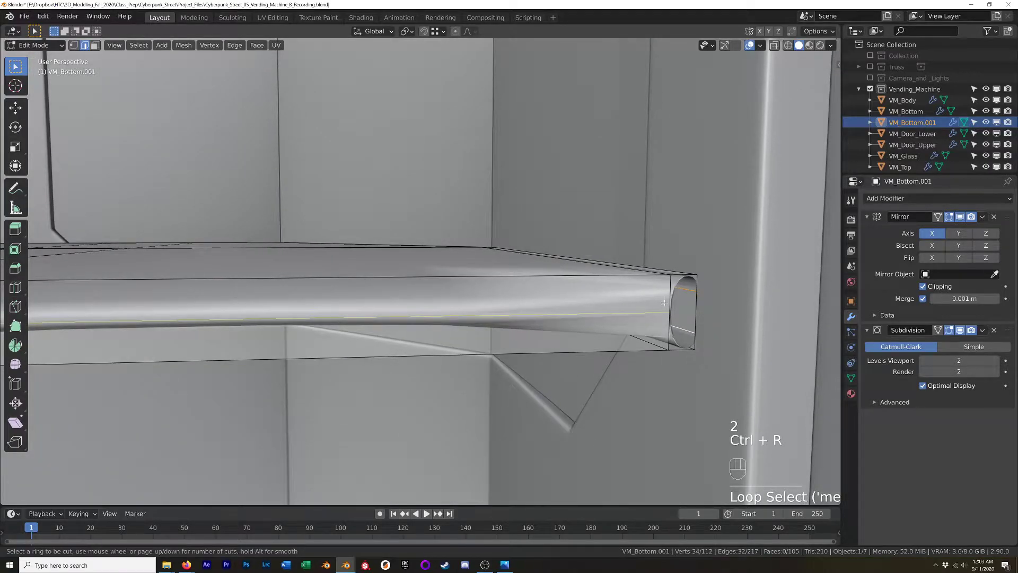
scroll(665, 302, "up", 1)
left_click(664, 306)
right_click(678, 303)
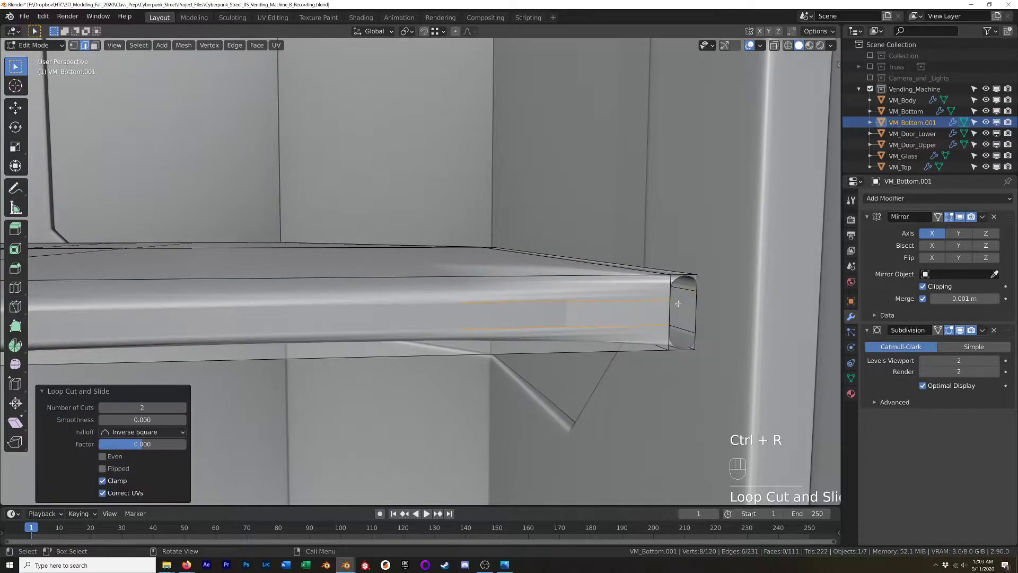
key("s")
key("z")
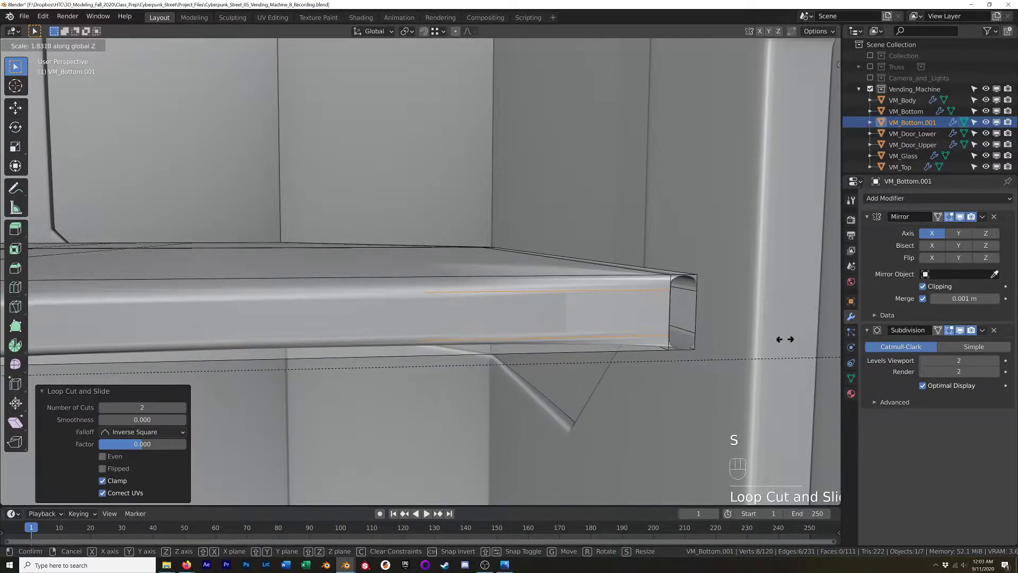
left_click(802, 336)
- Edge-slide the wall's upper loop by about 0.15 and its lower loop by about -0.06 to line up with the shelf's front-edge loops
left_click(663, 290, "alt")
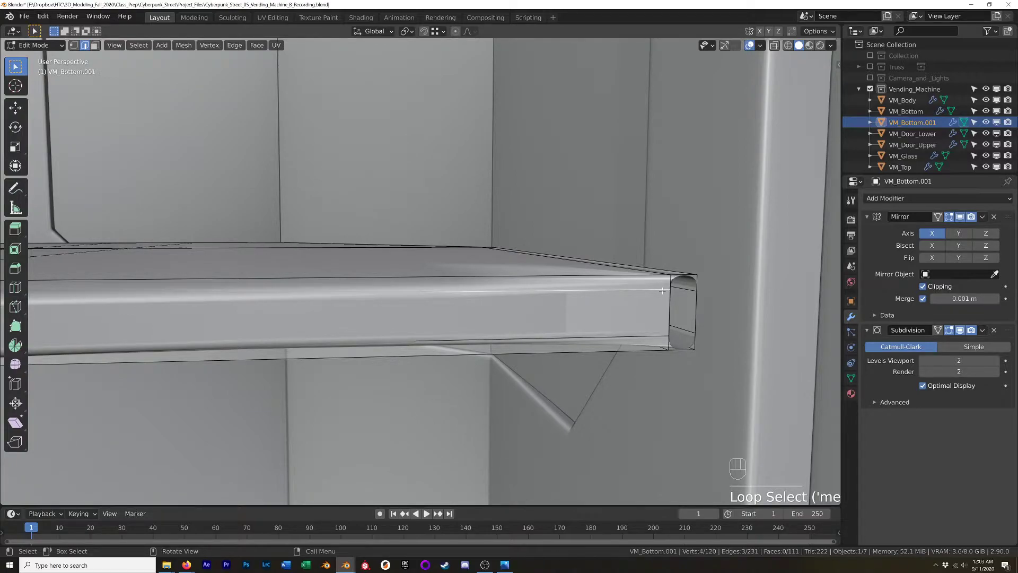
key("g")
key("g")
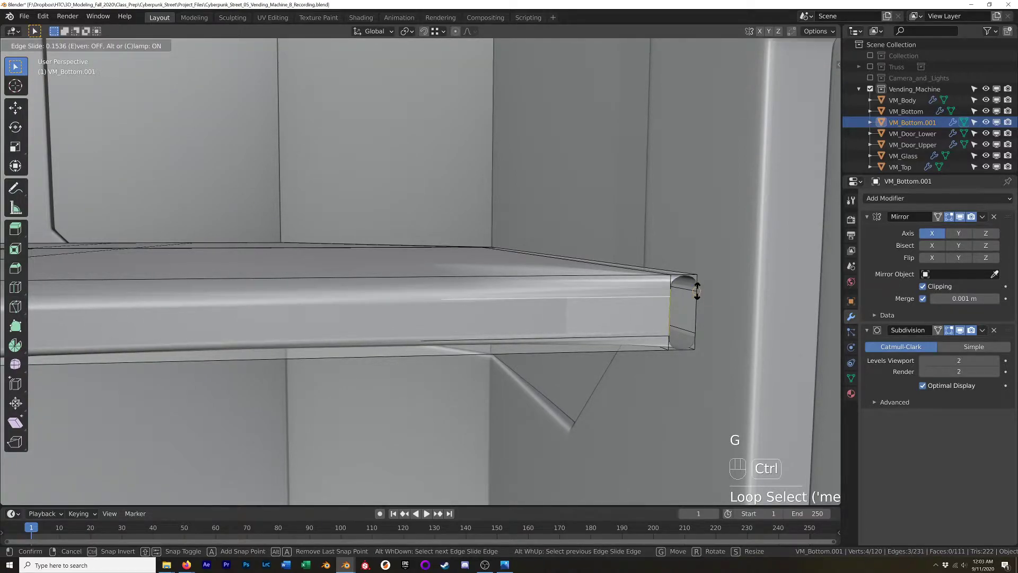
left_click(696, 291)
left_click(645, 337, "alt")
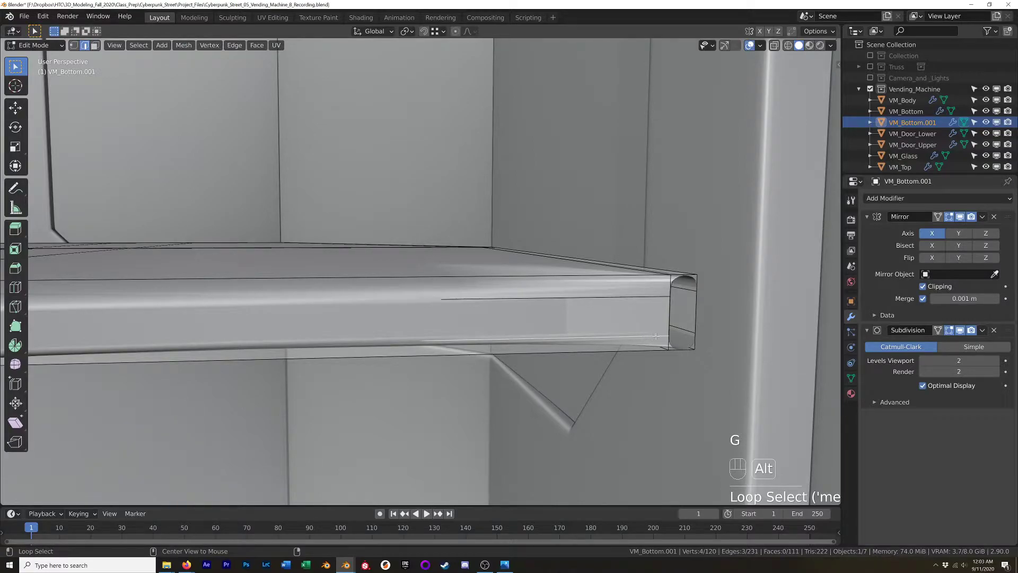
key("g")
key("g")
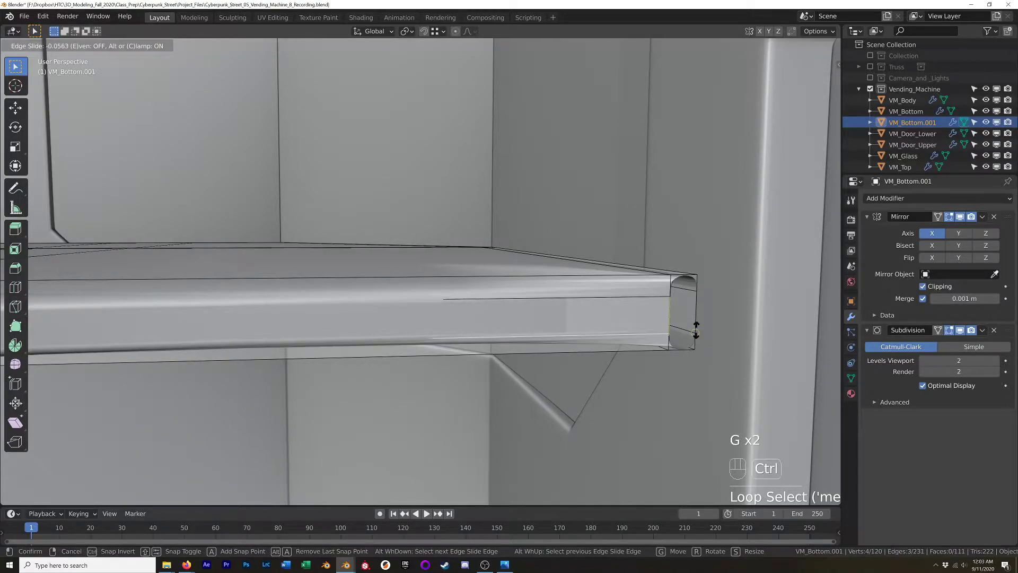
left_click(696, 330)
- Fill the gap at the front end of the cutout wall with three stacked faces
left_click(681, 282)
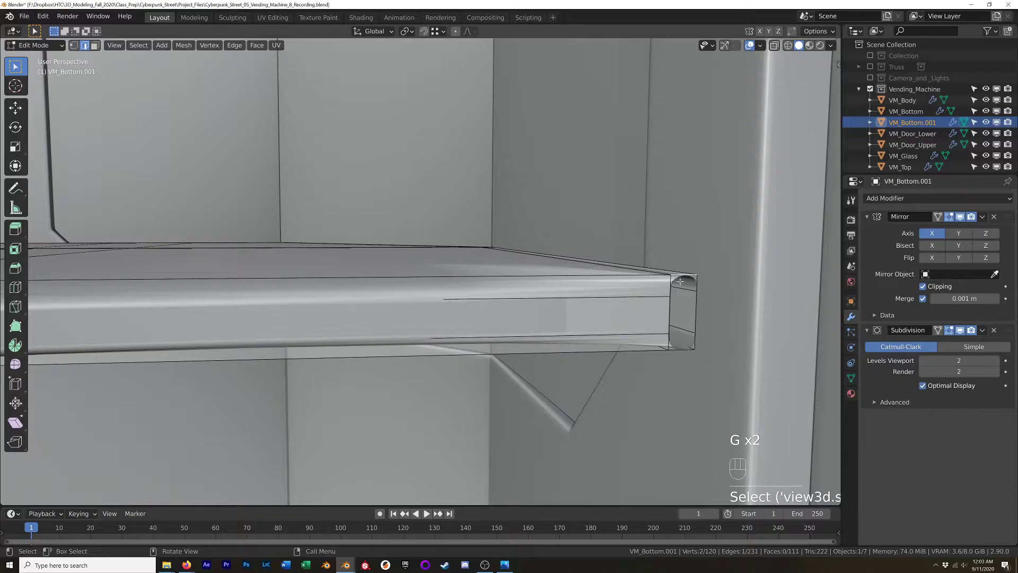
key("f")
key("f")
key("f")
key("f")
- Add support loop cuts on both sides of the cutout's rear chamfer corner, with slide factors of -0.903 and 0.874
scroll(650, 339, "down", 5)
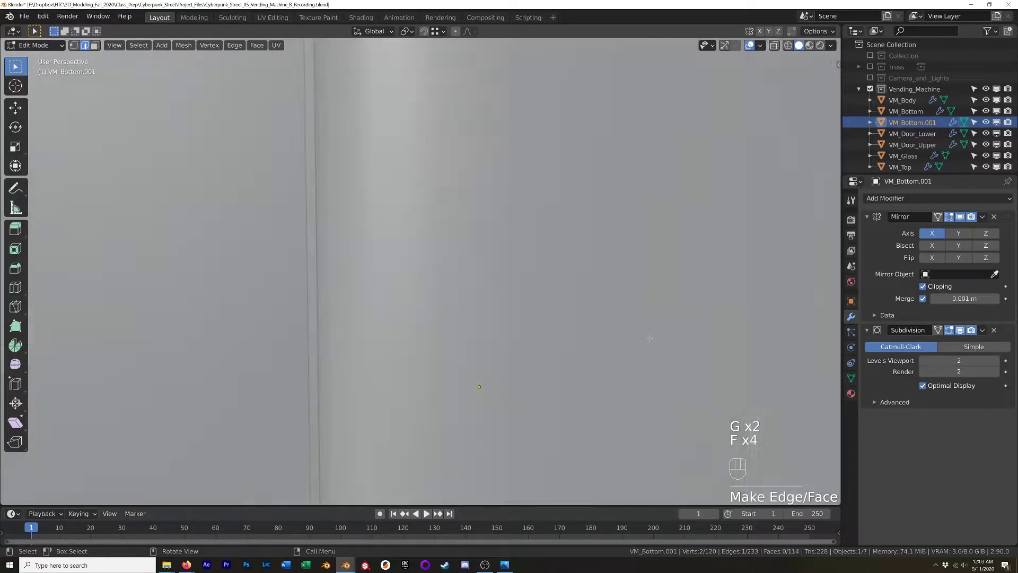
scroll(650, 339, "down", 3)
middle_click_drag(612, 336, 684, 257)
scroll(672, 371, "up", 3)
mouse_move(588, 250)
middle_mouse_down()
mouse_move(620, 291)
mouse_move(543, 269)
mouse_move(572, 258)
middle_mouse_up()
scroll(551, 281, "up", 4)
key("ctrl+r")
left_click(561, 244)
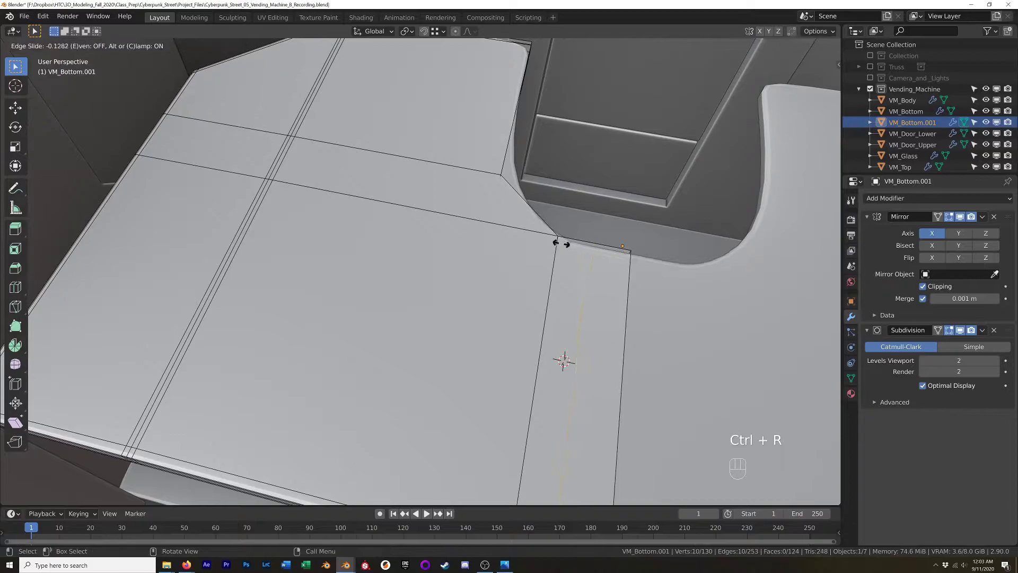
left_click(536, 245)
key("ctrl+r")
left_click(541, 232)
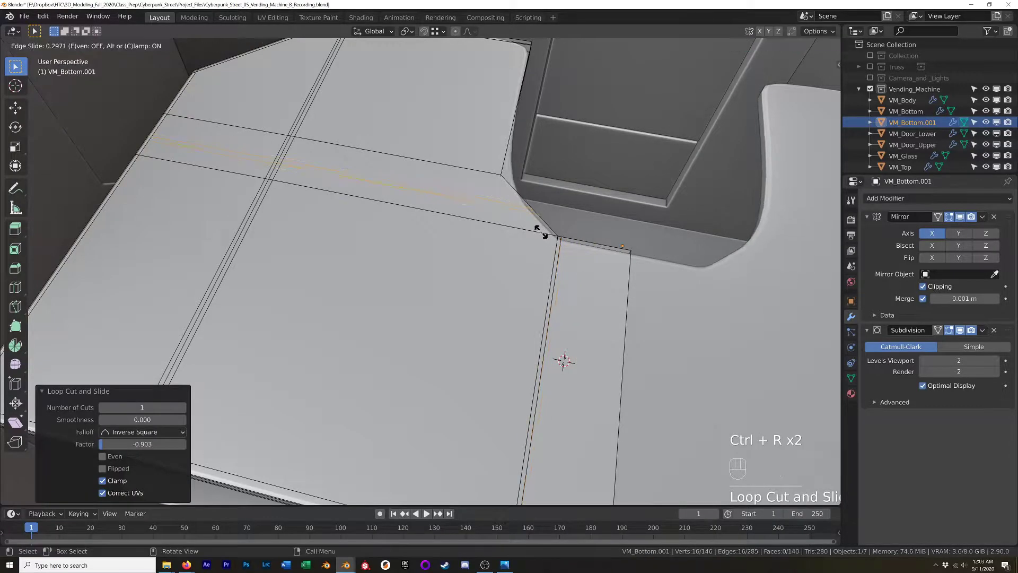
left_click(549, 254)
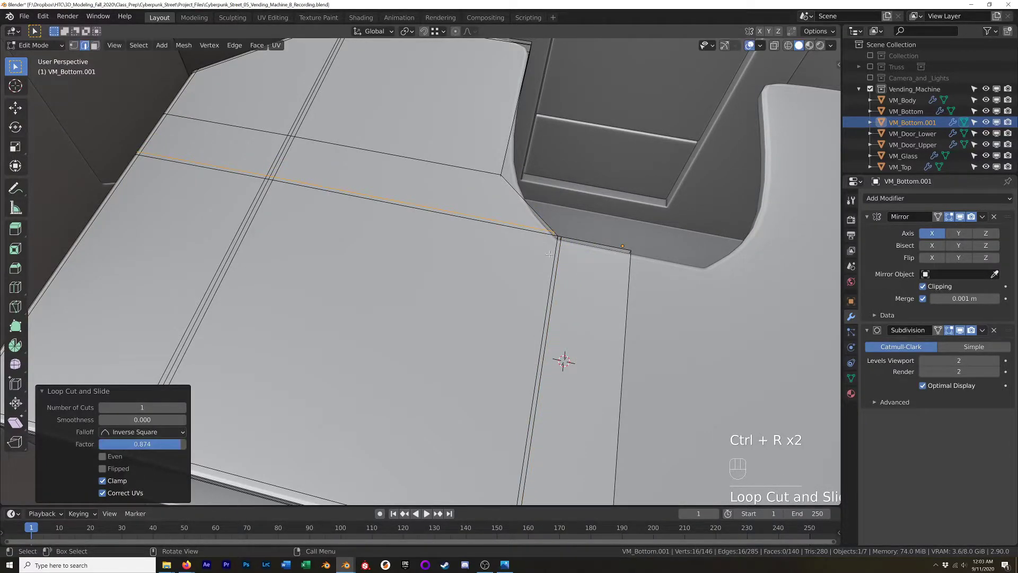
- Add support loop cuts on both sides of the cutout's front chamfer corner, with slide factors of -0.873 and 0.947
key("ctrl+r")
left_click(503, 179)
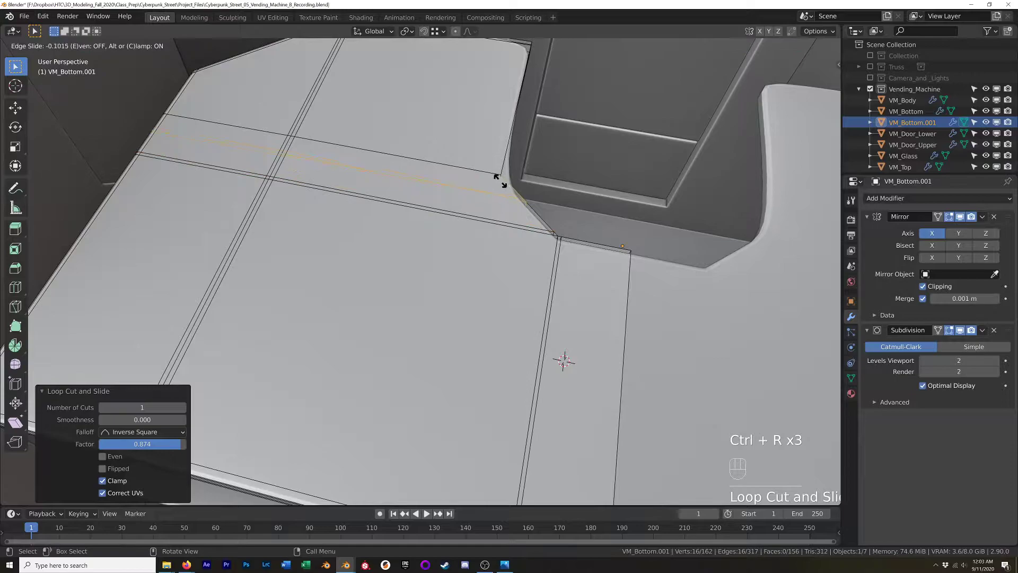
left_click(476, 165)
key("ctrl+r")
left_click(497, 178)
key("e")
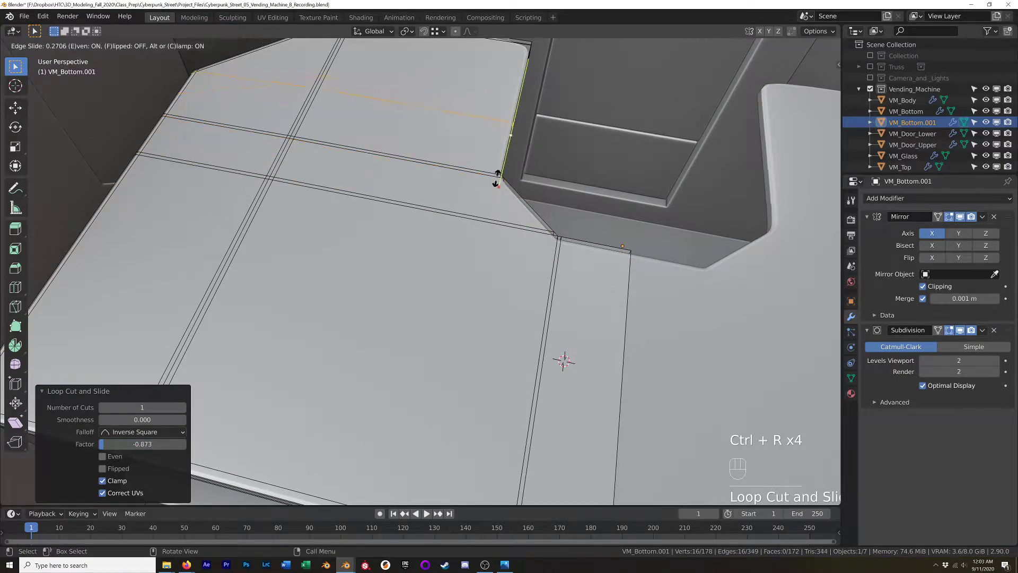
left_click(478, 218)
- Add a loop cut following the cutout's side outline with factor 0.960 and one just behind its rear edge with factor -0.952
key("ctrl+r")
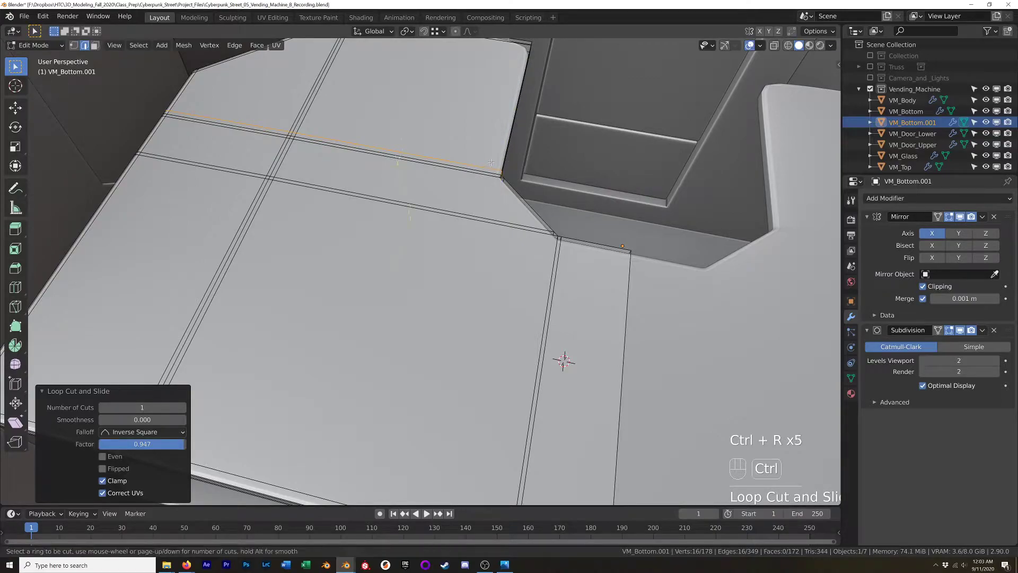
left_click(492, 165)
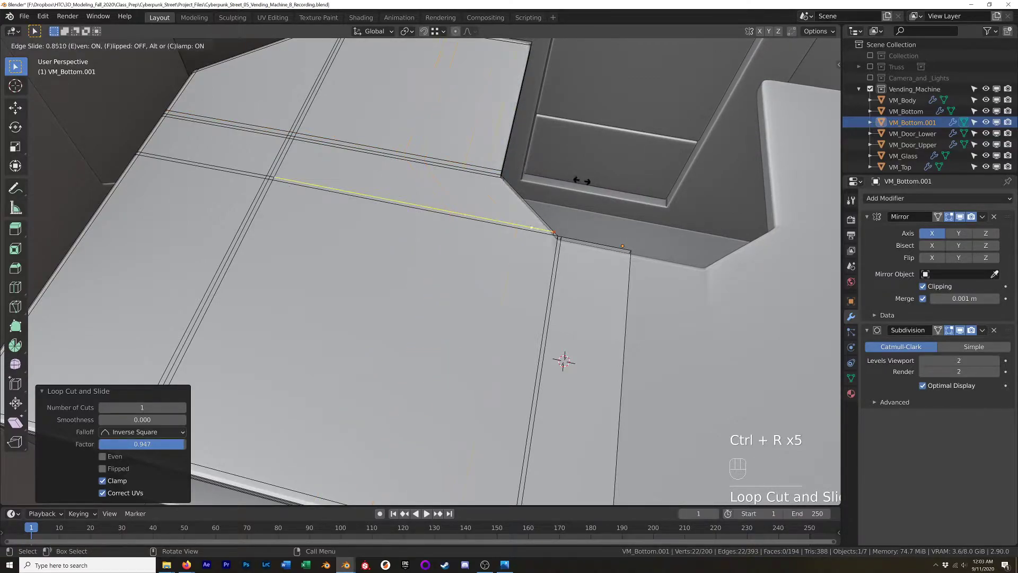
left_click(573, 236)
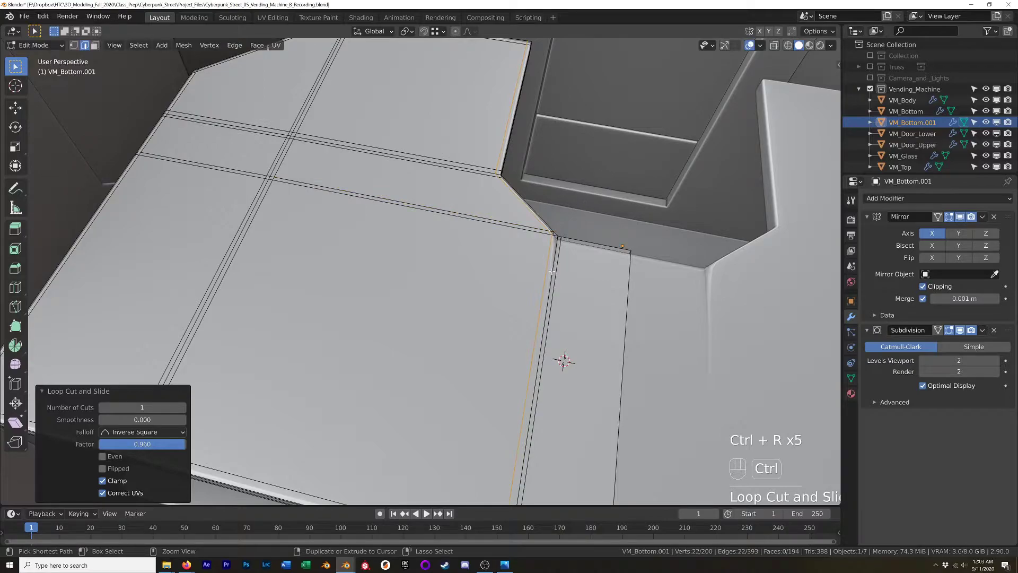
key("ctrl+r")
left_click(556, 228)
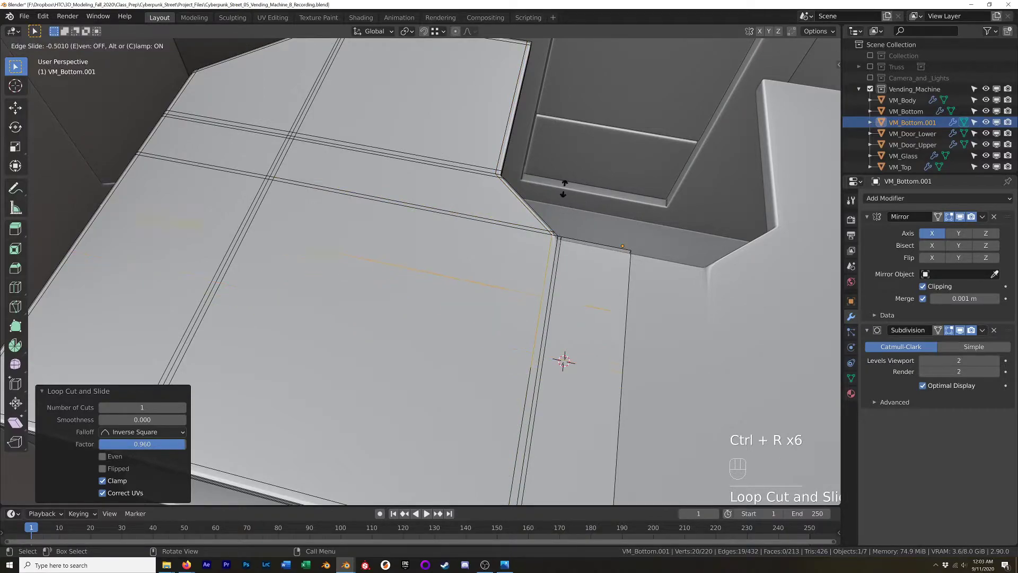
left_click(561, 117)
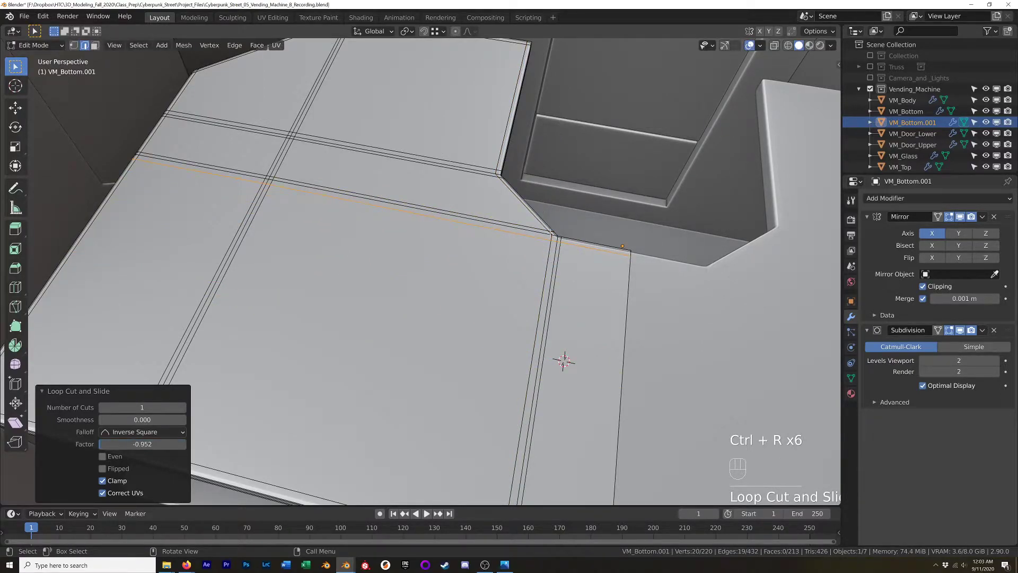
- Edge-slide the outline loop's two top edges behind the cutout's rear chamfer corner closer to the neighbouring front-to-back loops
left_click(550, 232)
middle_click_drag(551, 232, 532, 242)
key("Tab")
key("Tab")
middle_click_drag(545, 297, 546, 254, "ctrl")
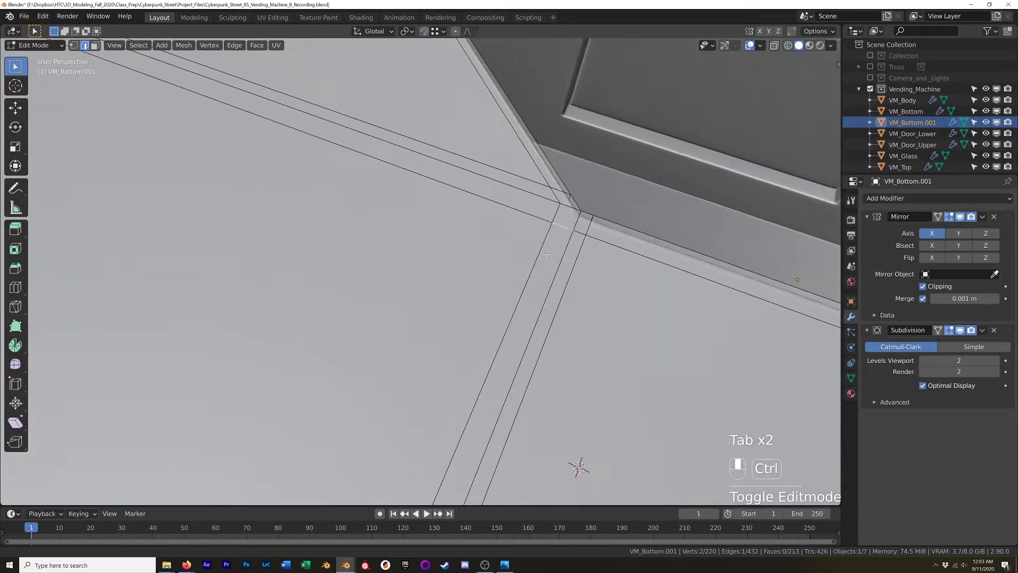
left_click(550, 234, "alt")
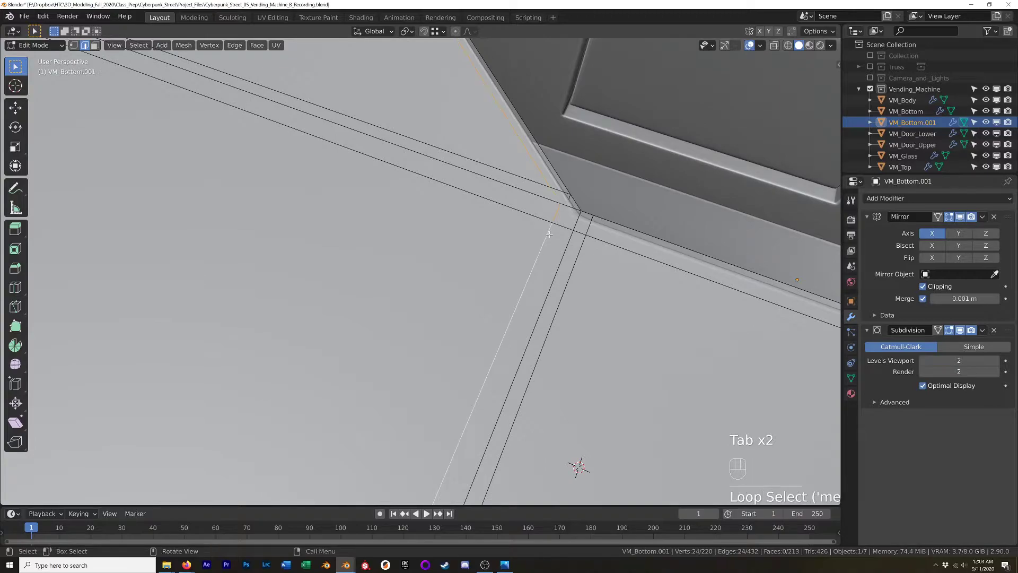
left_click(556, 214)
left_click(533, 271, "shift")
scroll(535, 279, "down", 6)
middle_click_drag(519, 340, 542, 300, "shift")
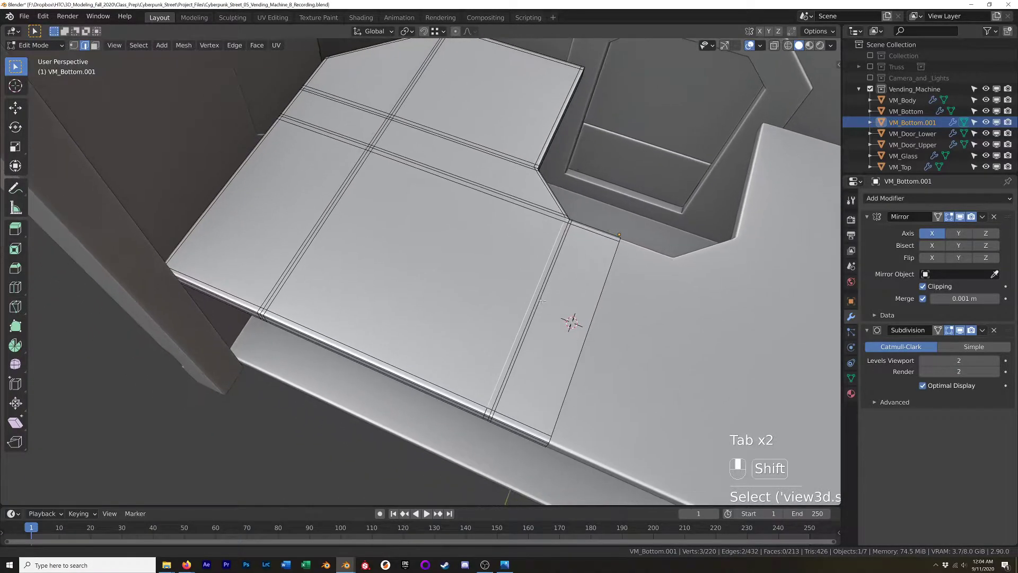
scroll(547, 259, "up", 5)
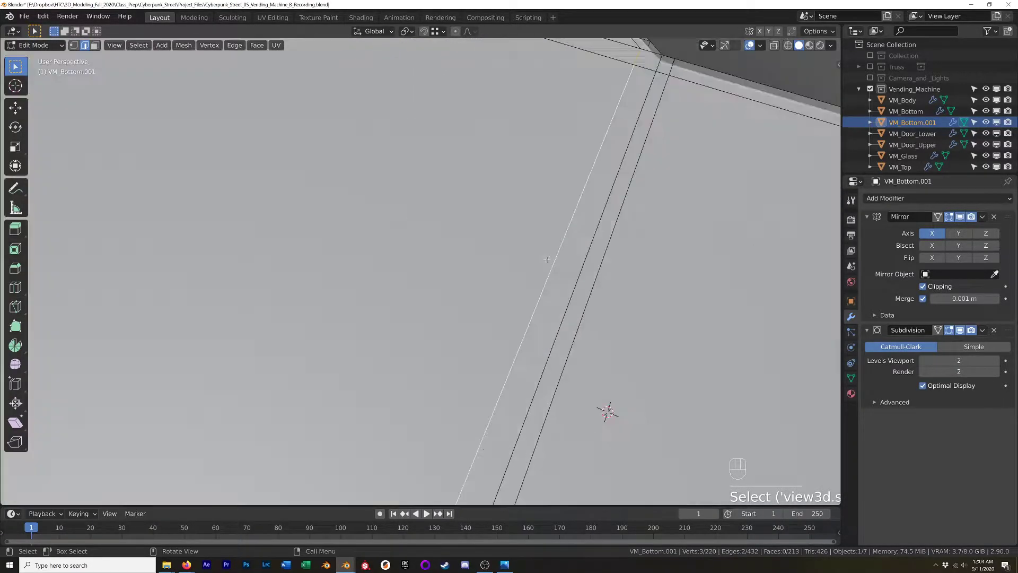
middle_click_drag(619, 115, 582, 192, "shift")
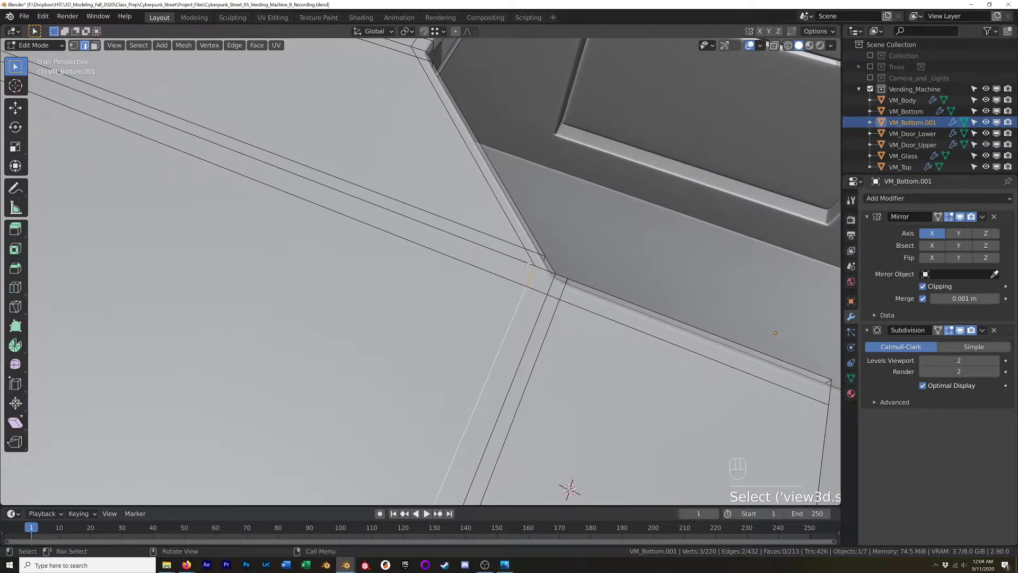
key("g")
key("g")
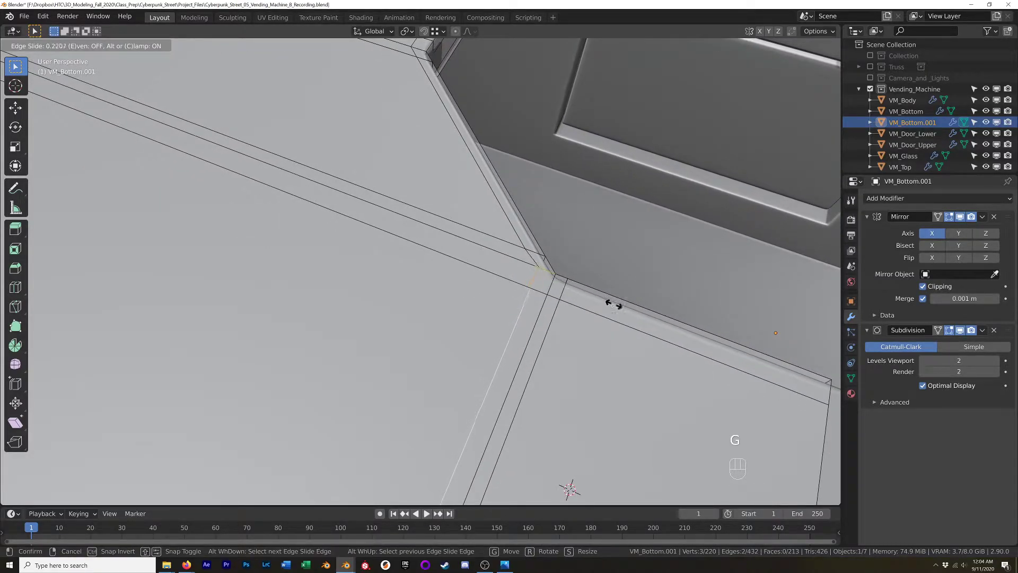
left_click(607, 329)
scroll(606, 329, "down", 8)
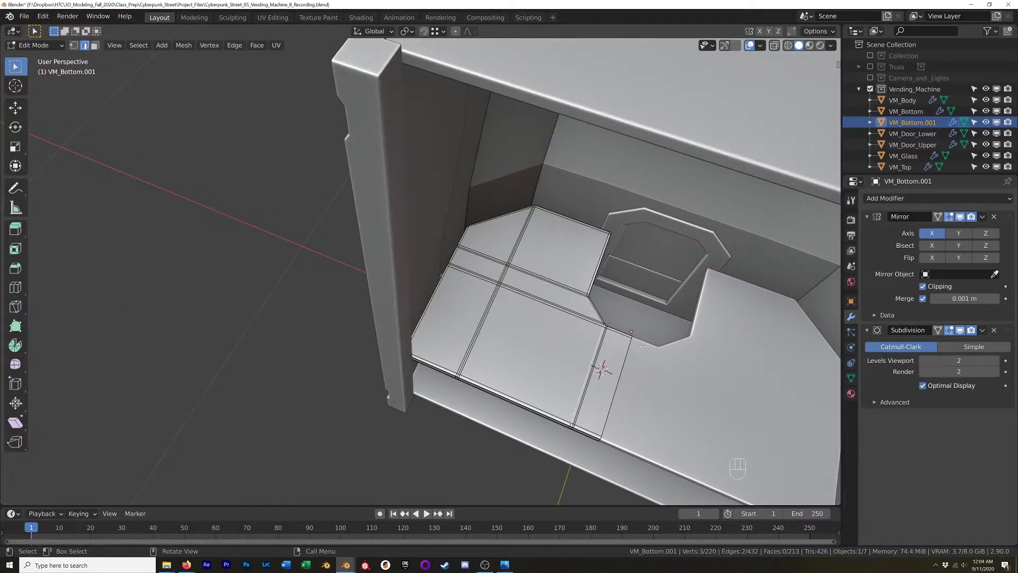
- Undo the recent edge slides and all the support loop cuts around the cutout's chamfer corners and outline
key("ctrl+z")
key("ctrl+z")
key("ctrl+z")
key("ctrl+z")
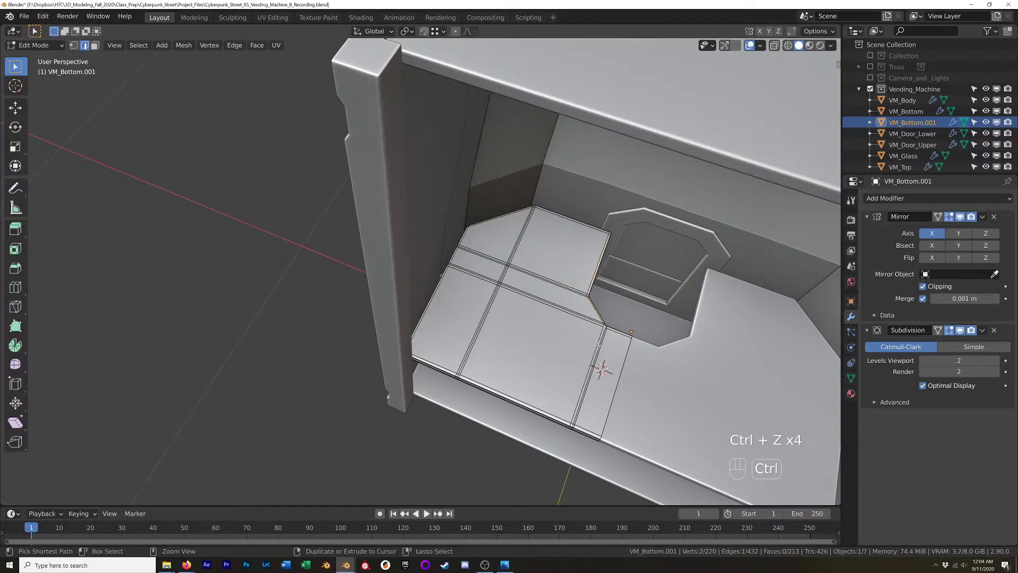
key("ctrl+z")
key("ctrl+z")
key("ctrl+z")
key("ctrl+z")
key("ctrl+z")
key("ctrl+z")
key("ctrl+z")
key("ctrl+z")
key("ctrl+z")
key("ctrl+z")
key("ctrl+z")
key("ctrl+z")
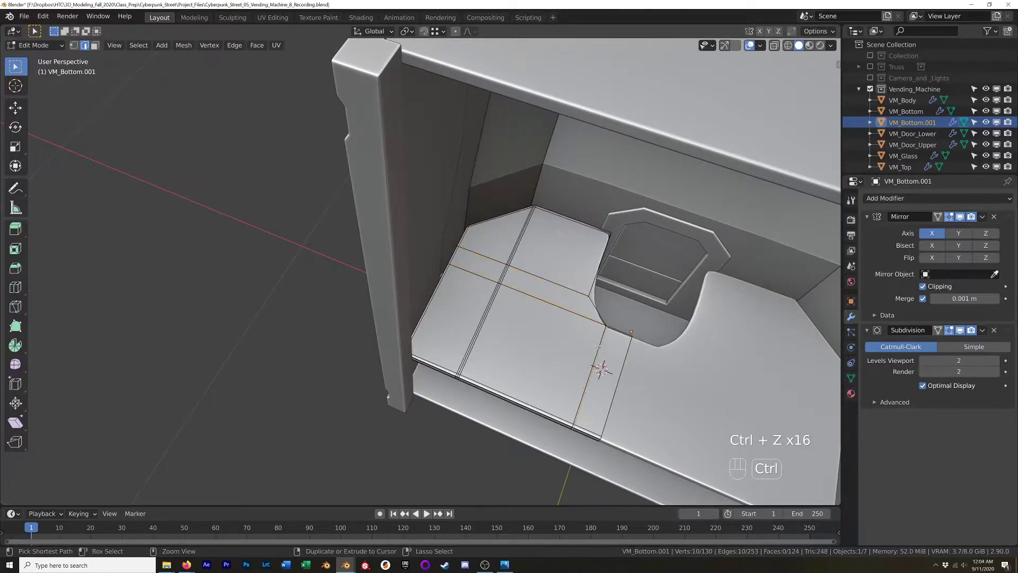
key("ctrl+z")
key("ctrl+z")
scroll(528, 290, "up", 3)
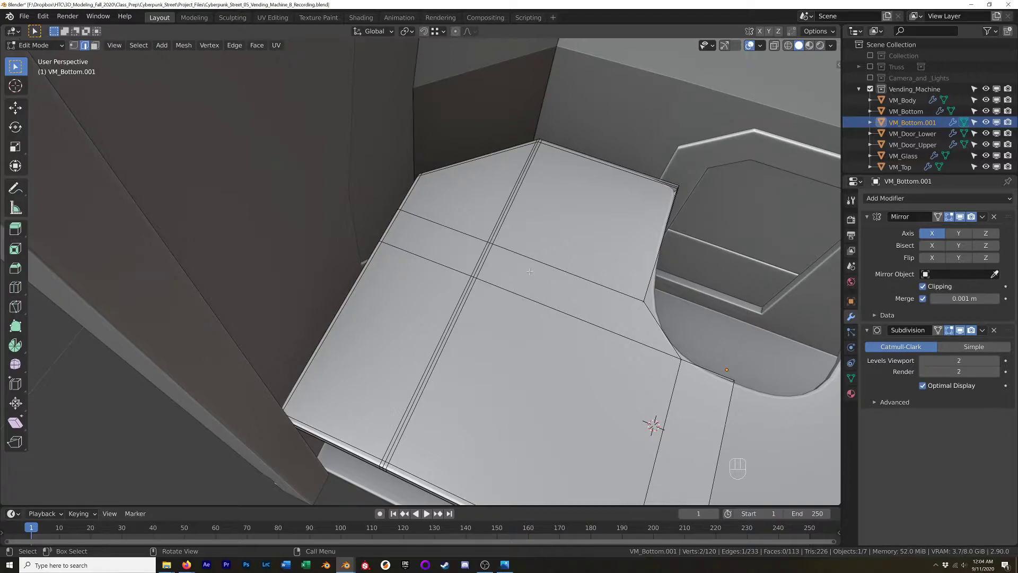
key("z")
key("z")
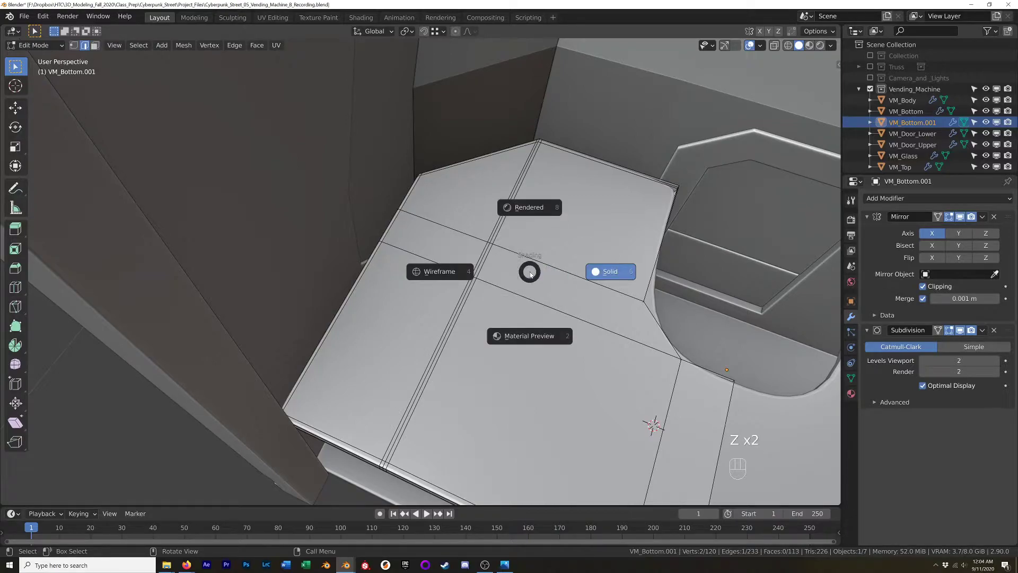
left_click(529, 272)
left_click(492, 229, "alt+shift")
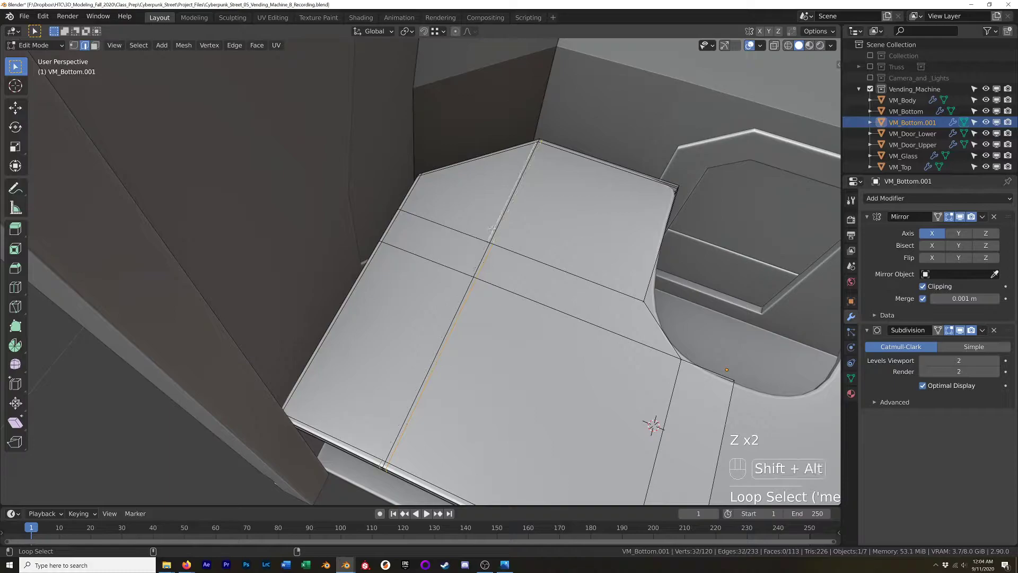
- Fill the missing face at the shelf's lower front outer corner
middle_click_drag(563, 267, 526, 188)
scroll(740, 337, "up", 1)
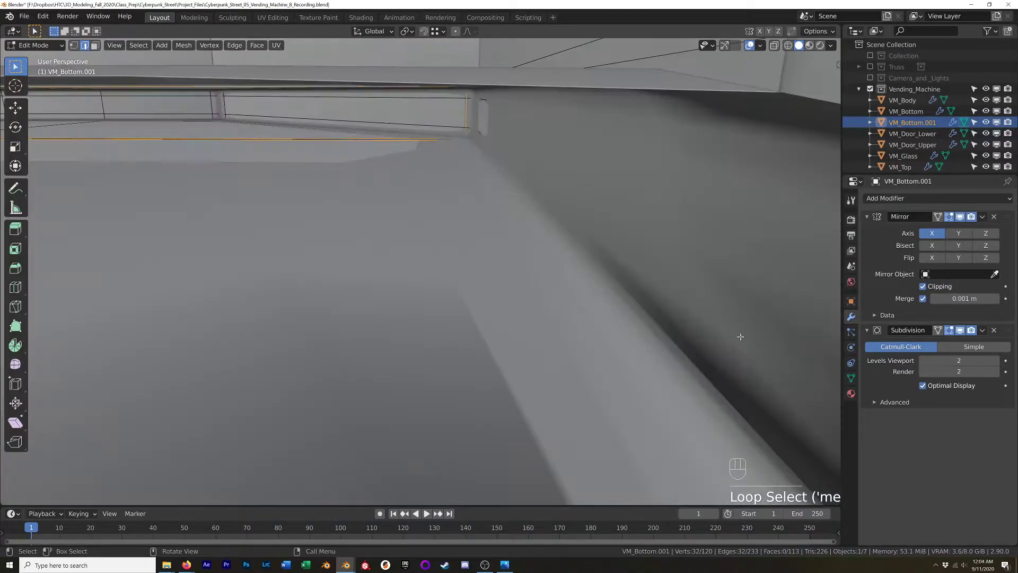
scroll(738, 339, "down", 1)
scroll(741, 350, "up", 4)
left_click(772, 357)
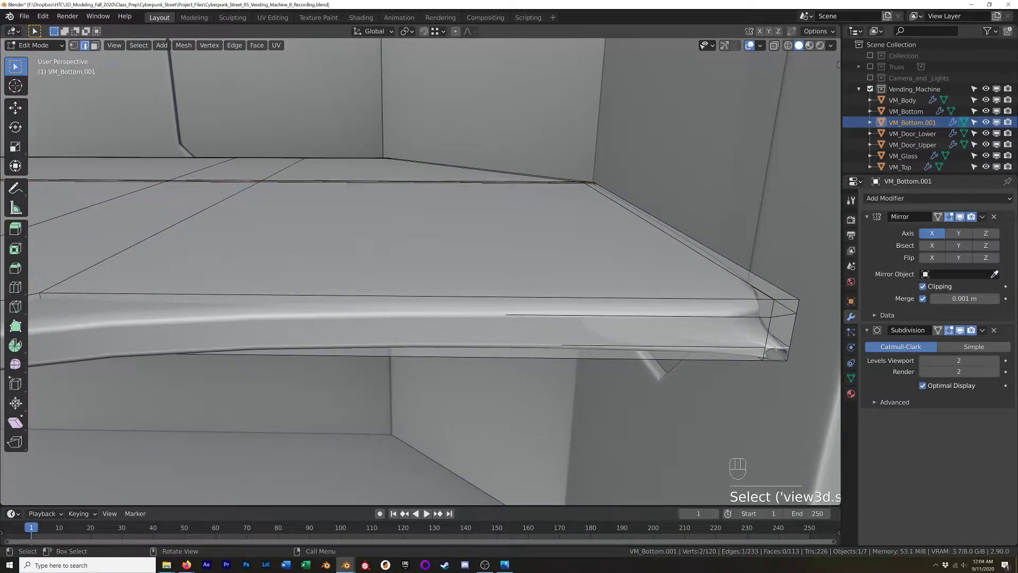
left_click(774, 360, "shift")
key("f")
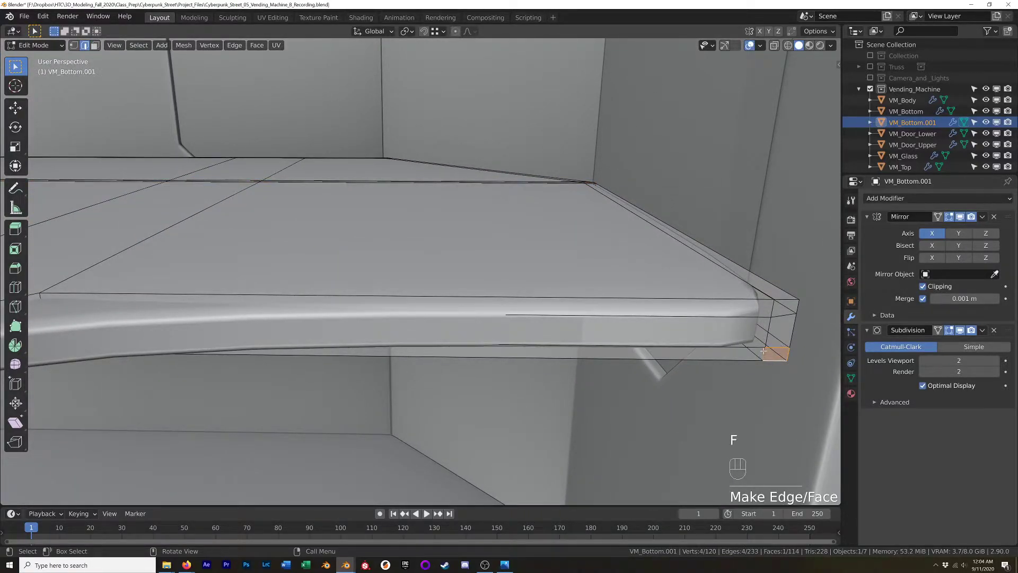
left_click(581, 300)
- Dissolve the two support edge loops flanking the shelf's front-to-back loop that meets the rear corner
middle_click_drag(428, 287, 477, 319)
scroll(451, 289, "down", 8)
middle_click_drag(416, 331, 510, 310, "shift")
scroll(510, 310, "up", 3)
scroll(528, 306, "up", 3)
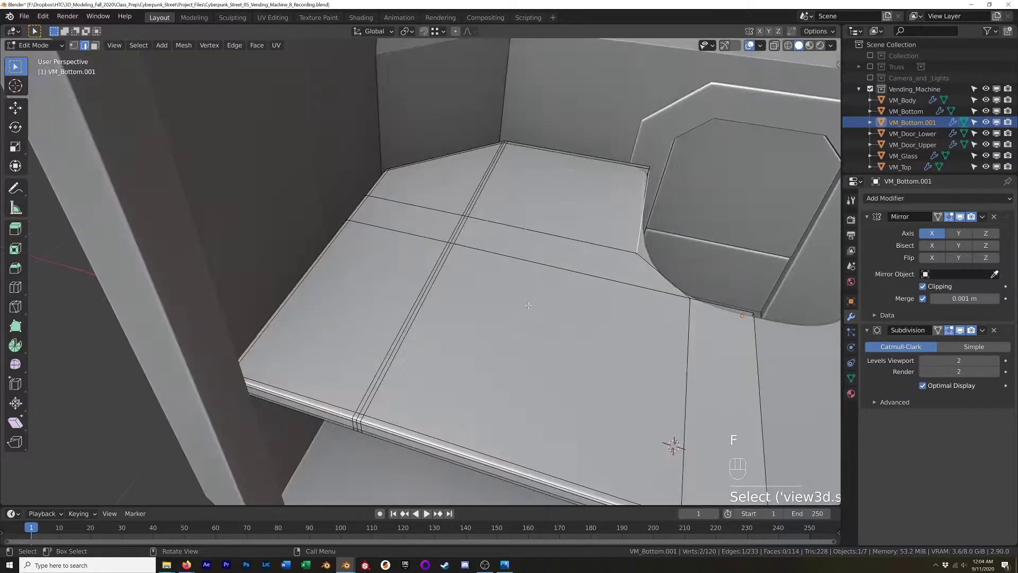
key("3")
key("2")
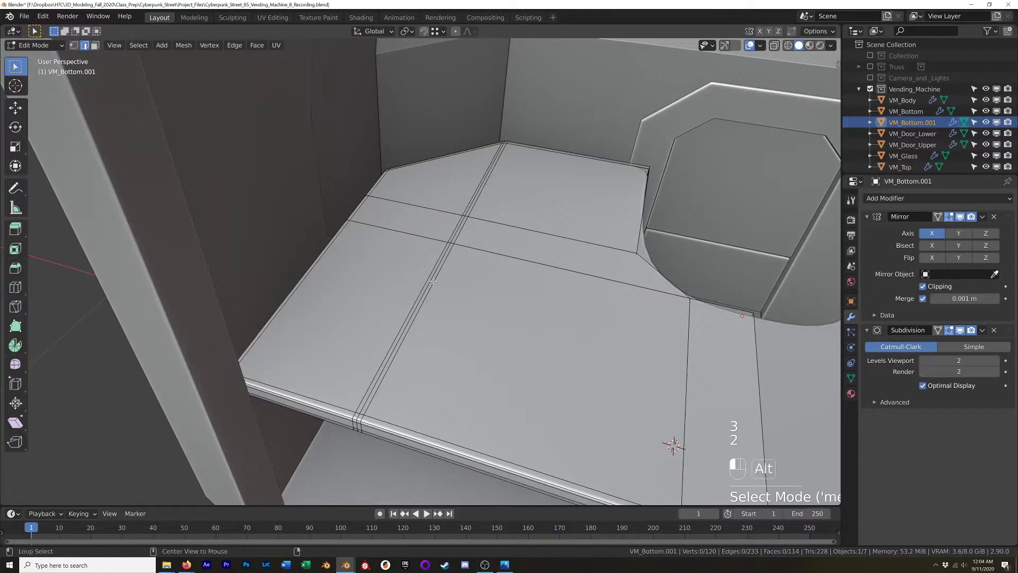
left_click(422, 282, "alt+shift")
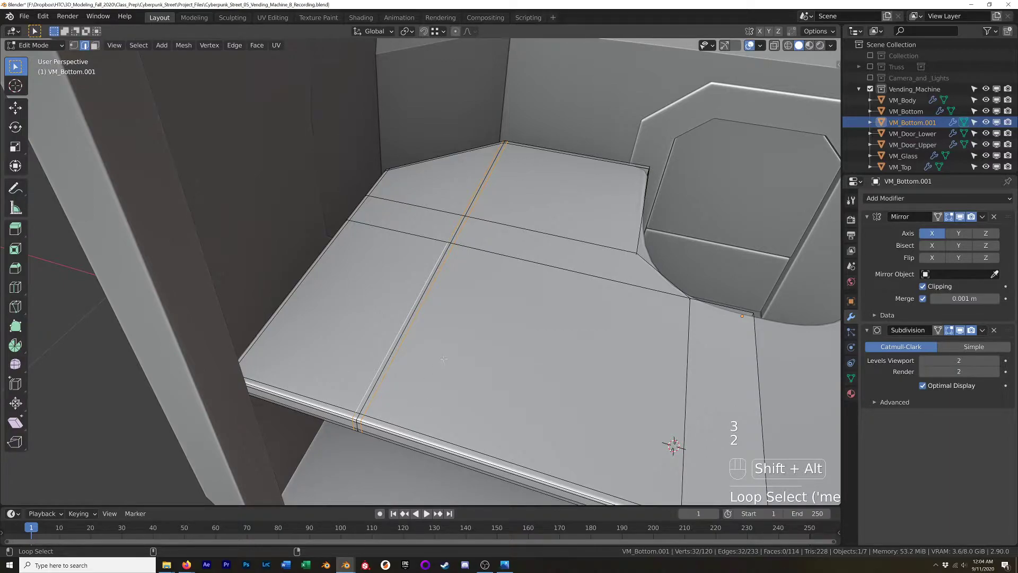
scroll(463, 340, "down", 4)
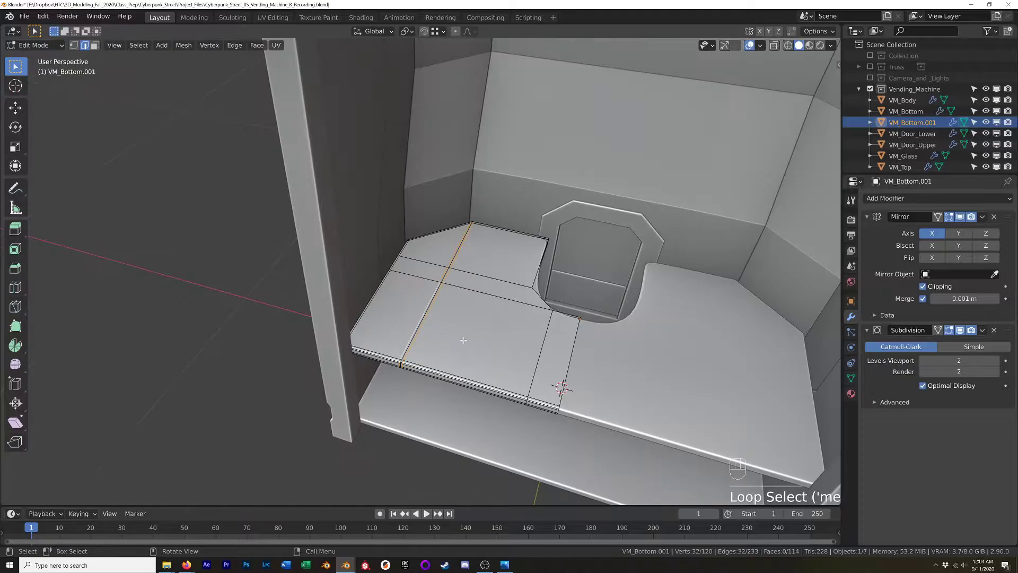
scroll(502, 308, "up", 3)
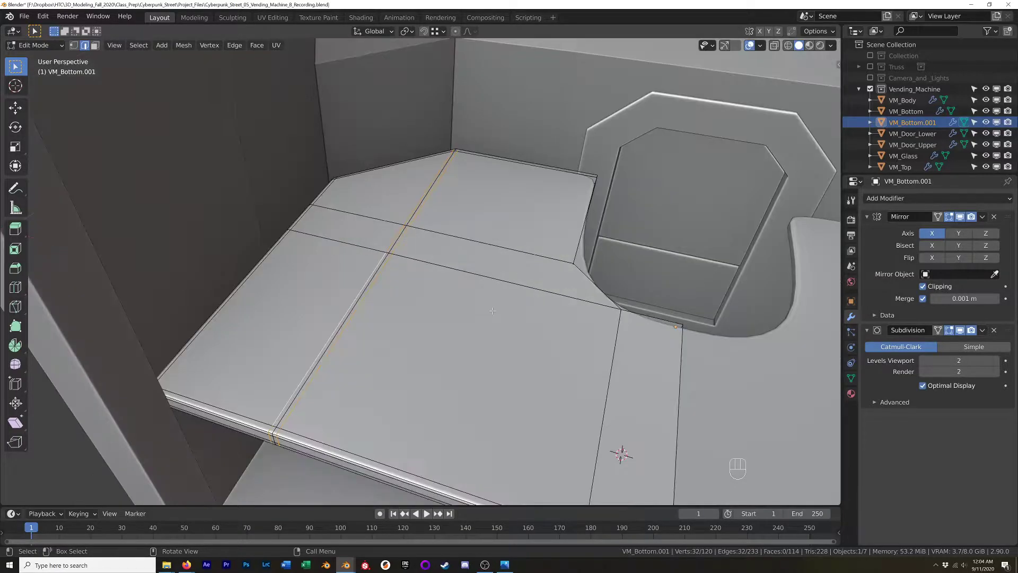
key("x")
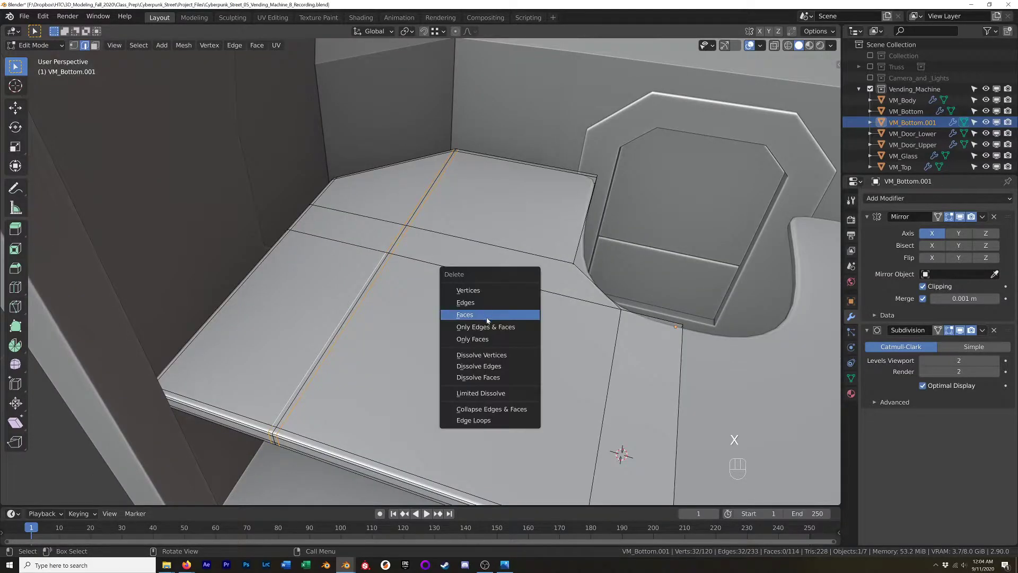
left_click(485, 362)
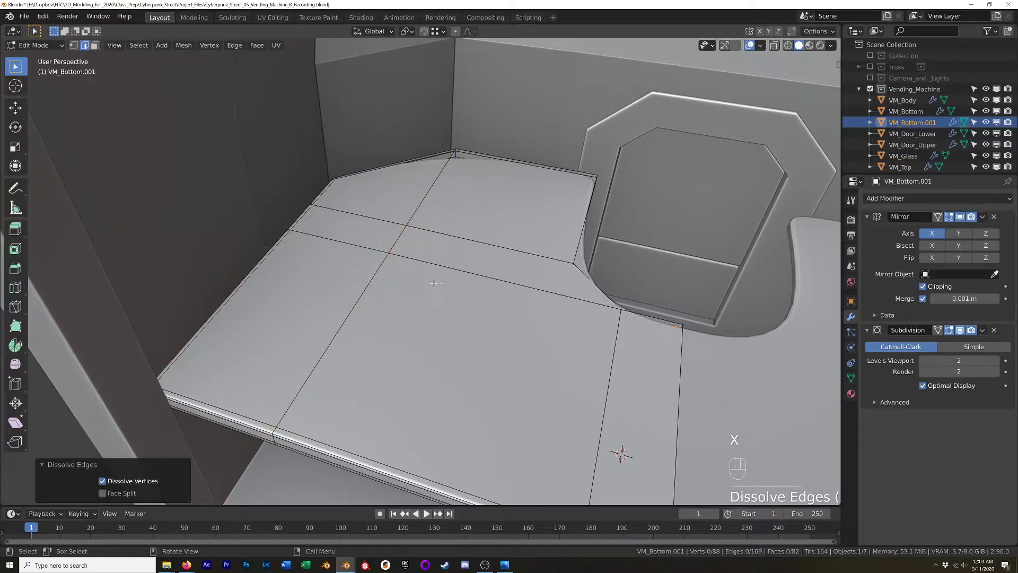
- Dissolve the support edge loops running along the shelf's outer side, rear and front edges
middle_click_drag(434, 283, 289, 276)
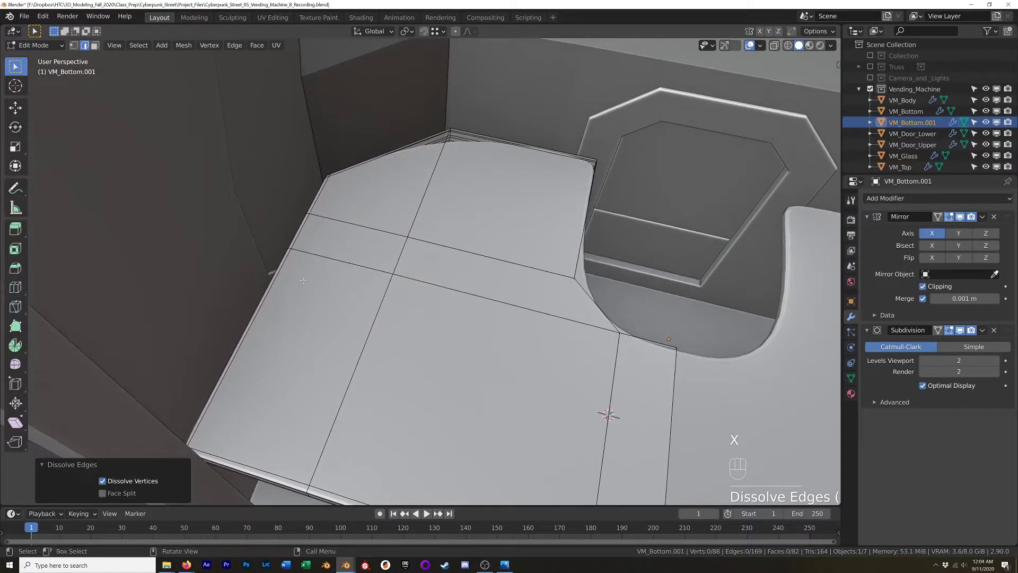
left_click(283, 261, "alt")
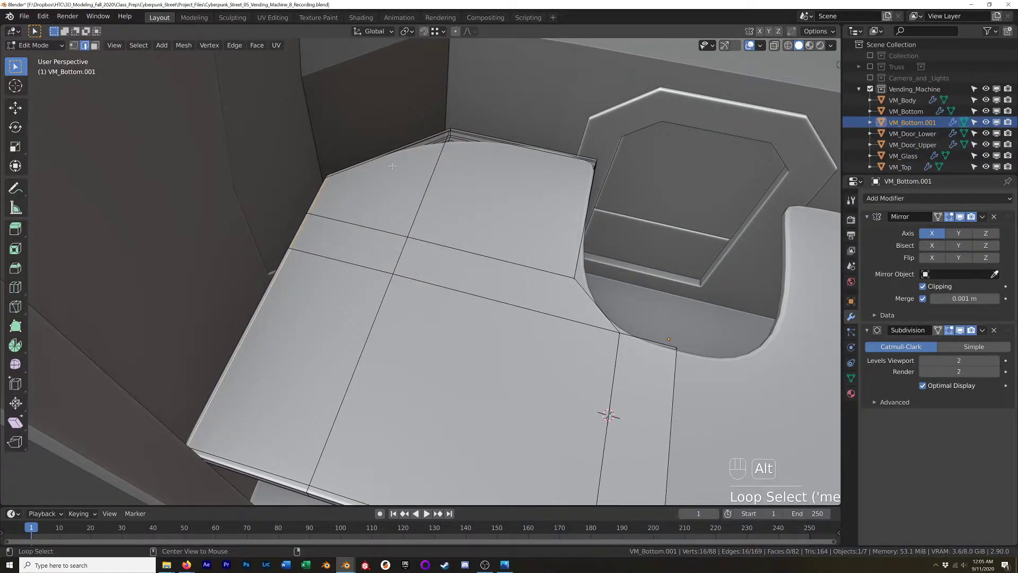
middle_click_drag(399, 168, 282, 178)
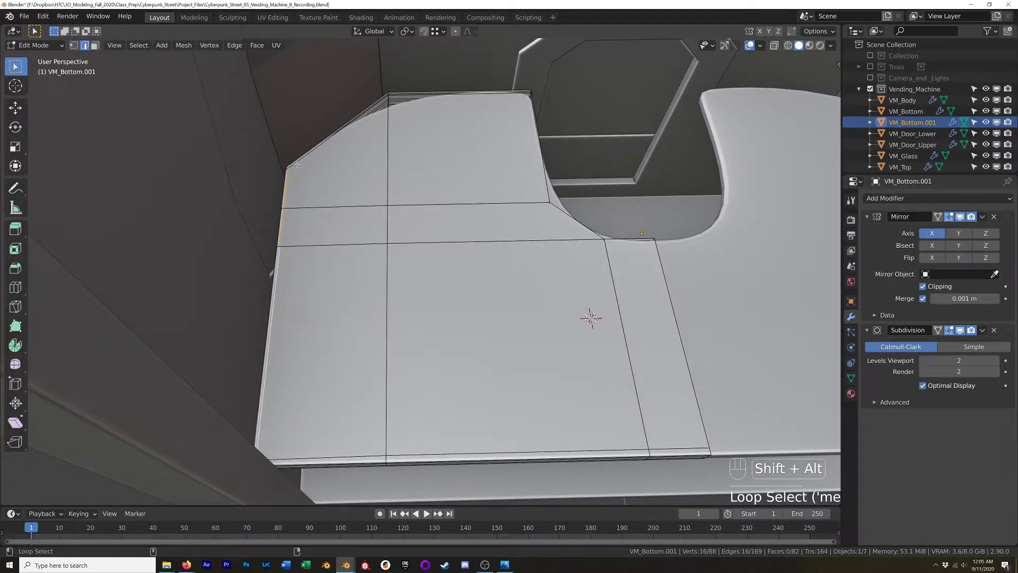
left_click(297, 164, "alt+shift")
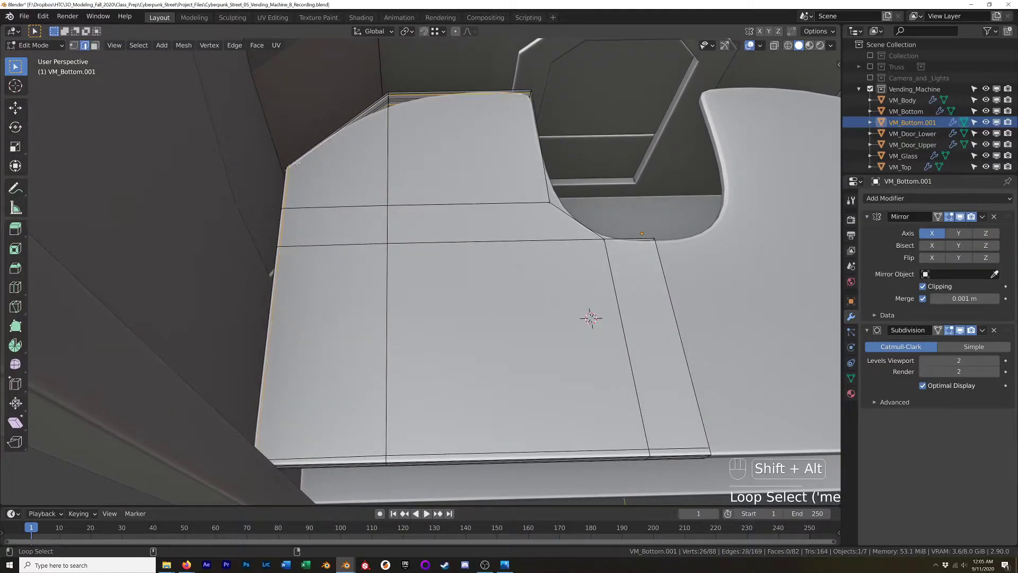
left_click(418, 454, "alt+shift")
key("x")
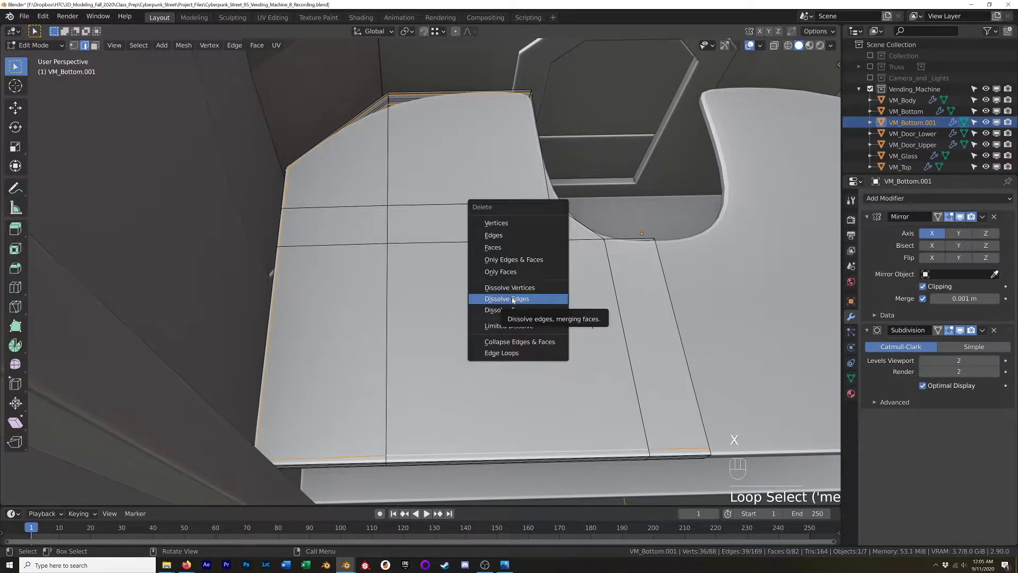
left_click(531, 299)
mouse_move(525, 292)
middle_mouse_down()
mouse_move(501, 268)
mouse_move(525, 272)
middle_mouse_up()
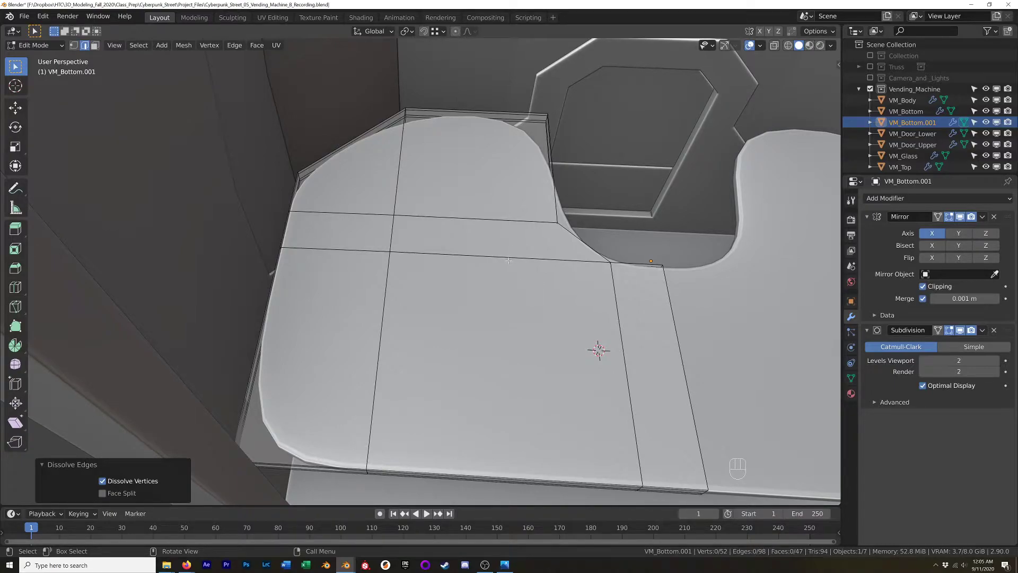
- Select all the shelf's top faces and inset them together by 0.00437 m with Boundary off
key("4")
key("3")
left_click(483, 243)
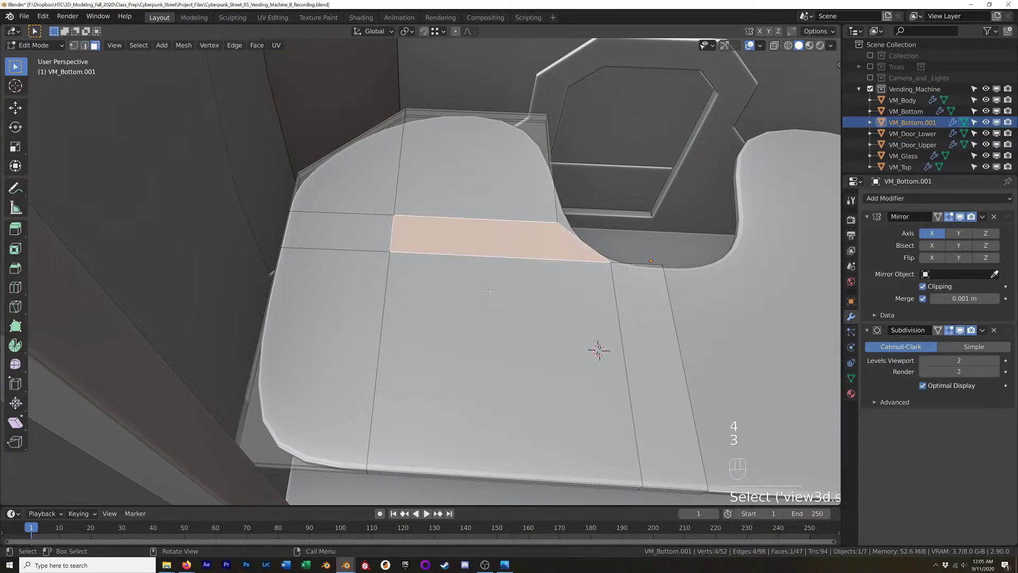
key("c")
mouse_move(489, 290)
left_mouse_down()
mouse_move(493, 340)
mouse_move(339, 276)
mouse_move(418, 249)
left_mouse_up()
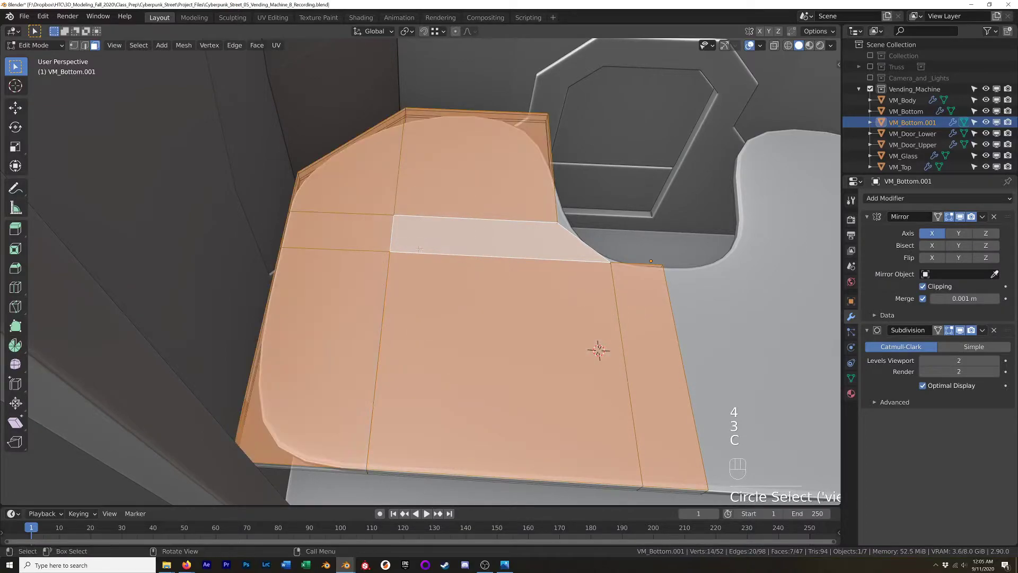
key("i")
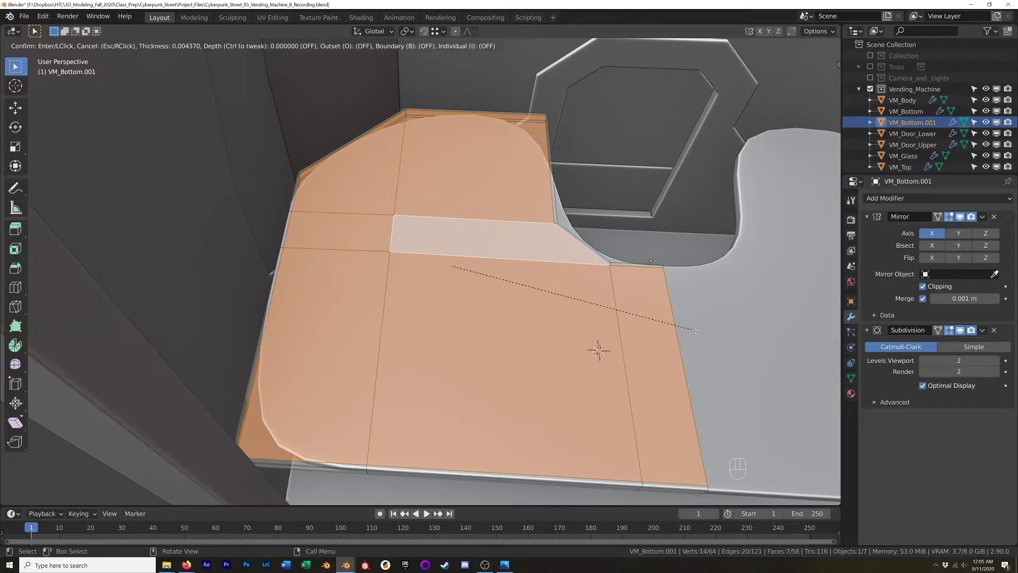
left_click(694, 330)
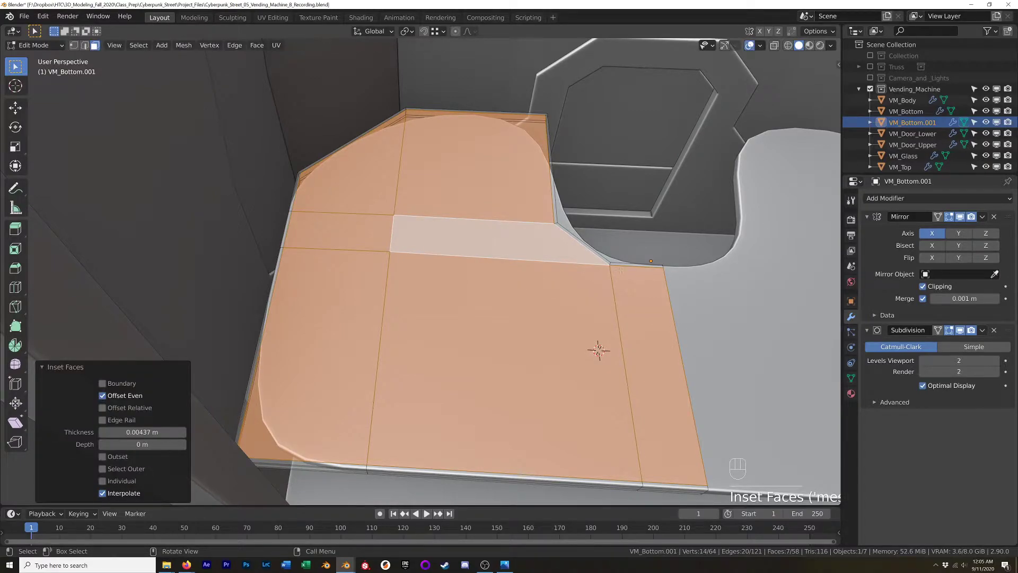